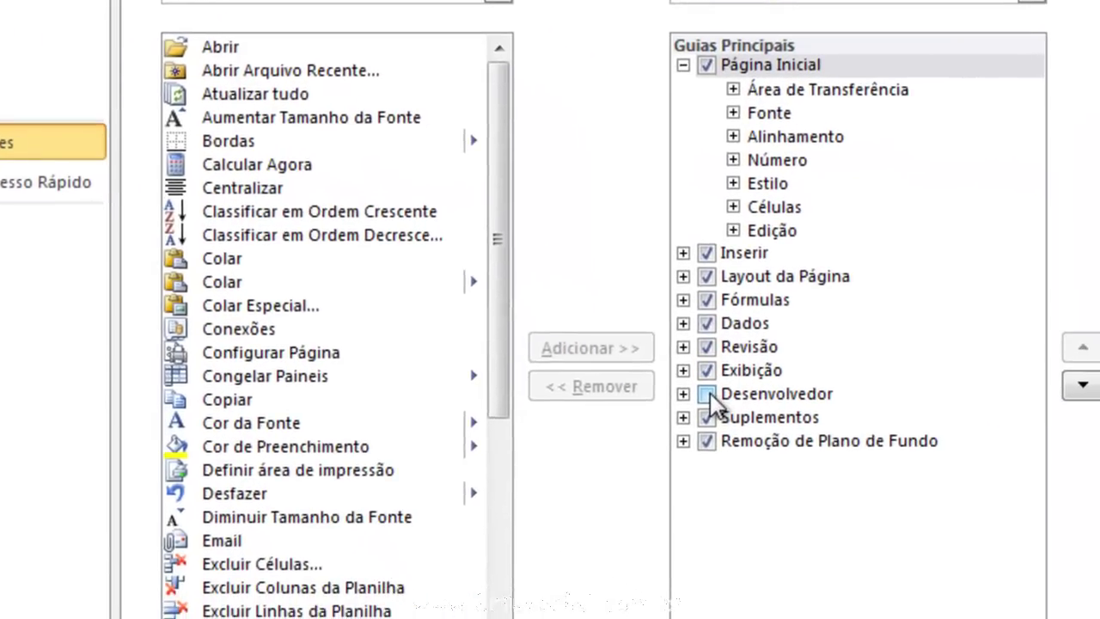
Enable the Desenvolvedor tab in the ribbon customization and display its commands.
left_click(753, 419)
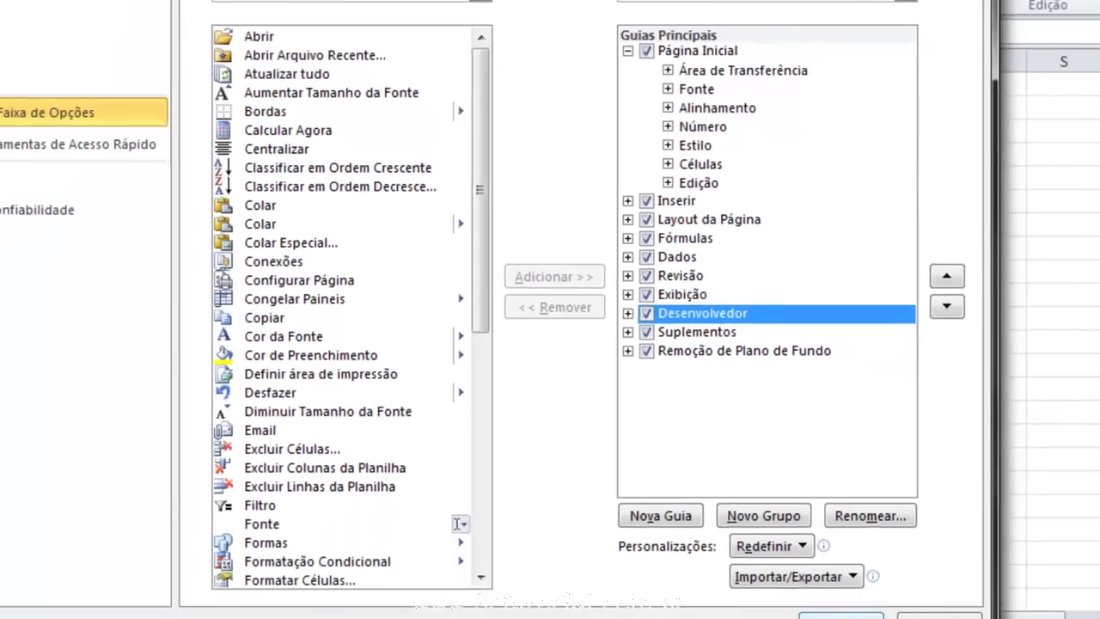
left_click(838, 614)
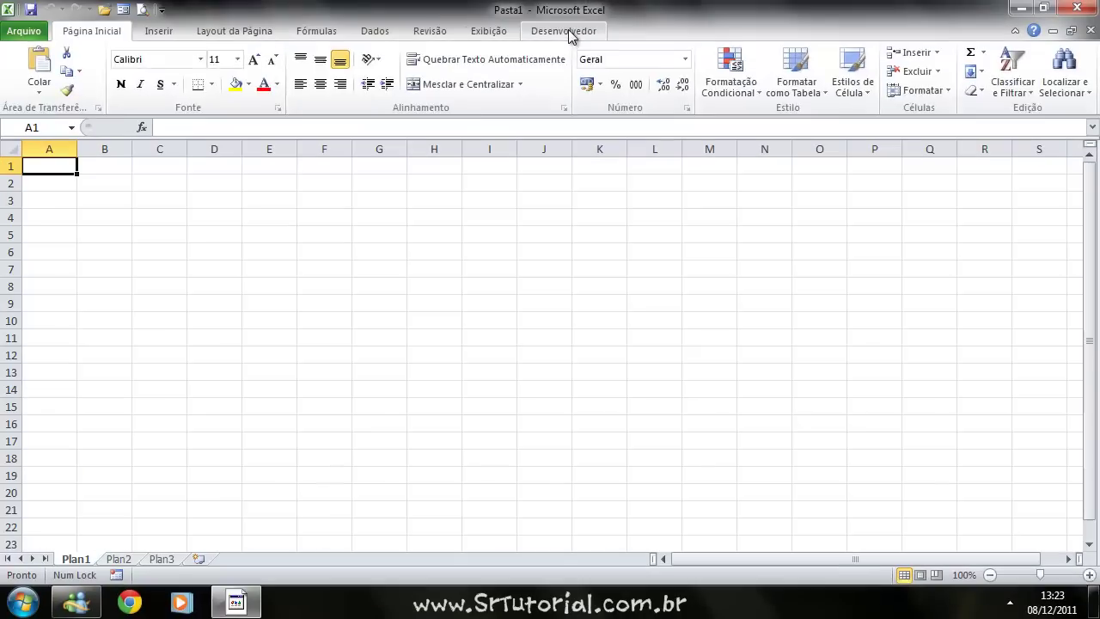
left_click(568, 33)
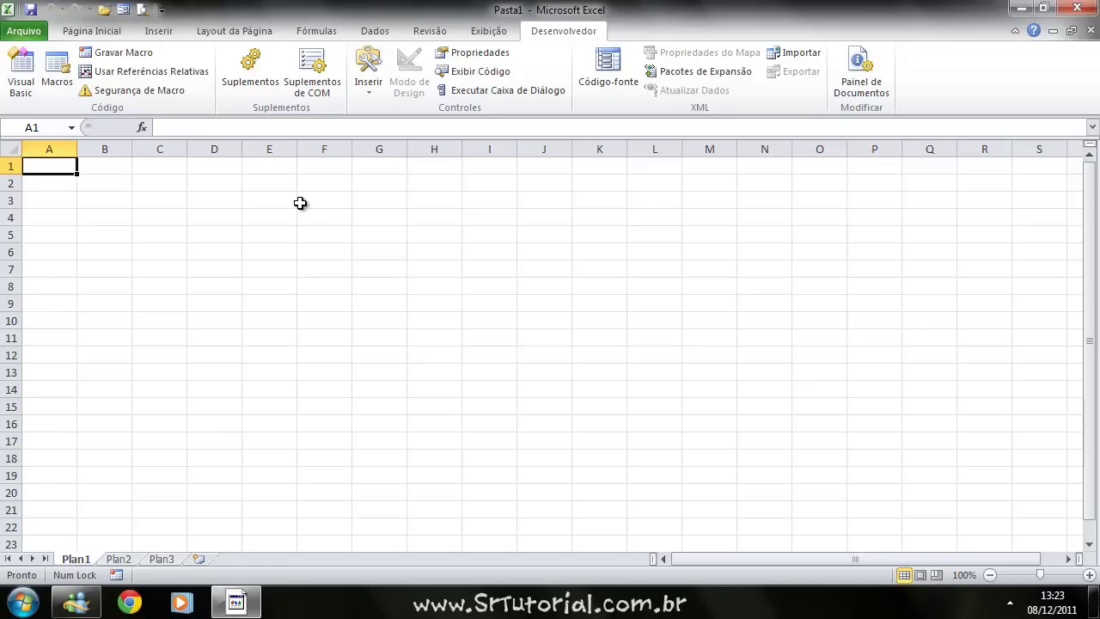
Apply the Trust Center macro settings with all macros enabled and access to the VBA project object model trusted.
left_click(25, 31)
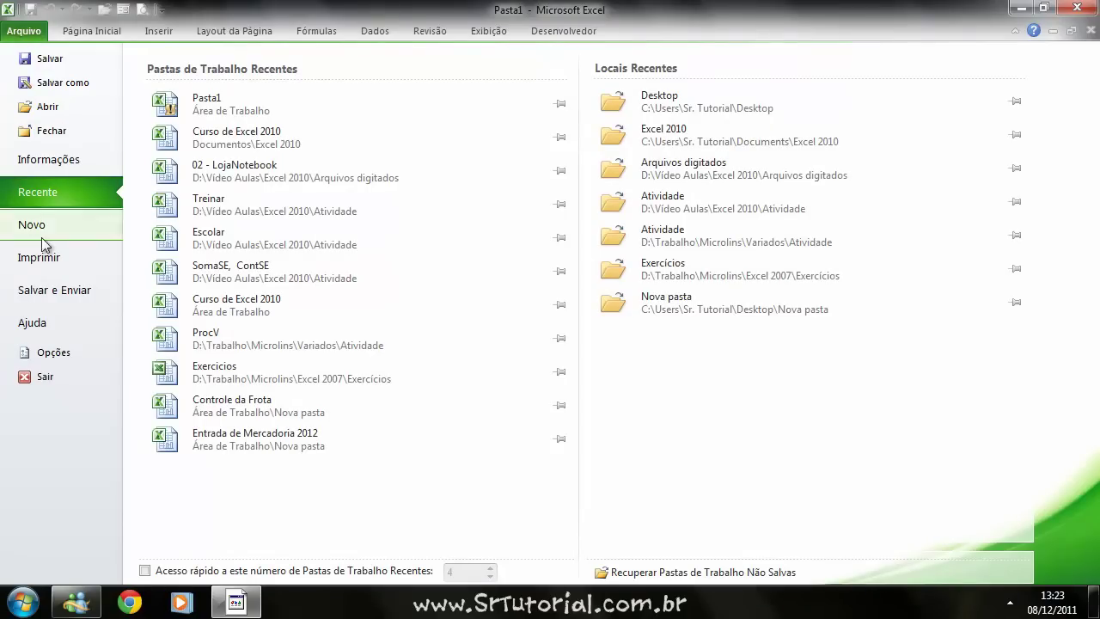
left_click(52, 353)
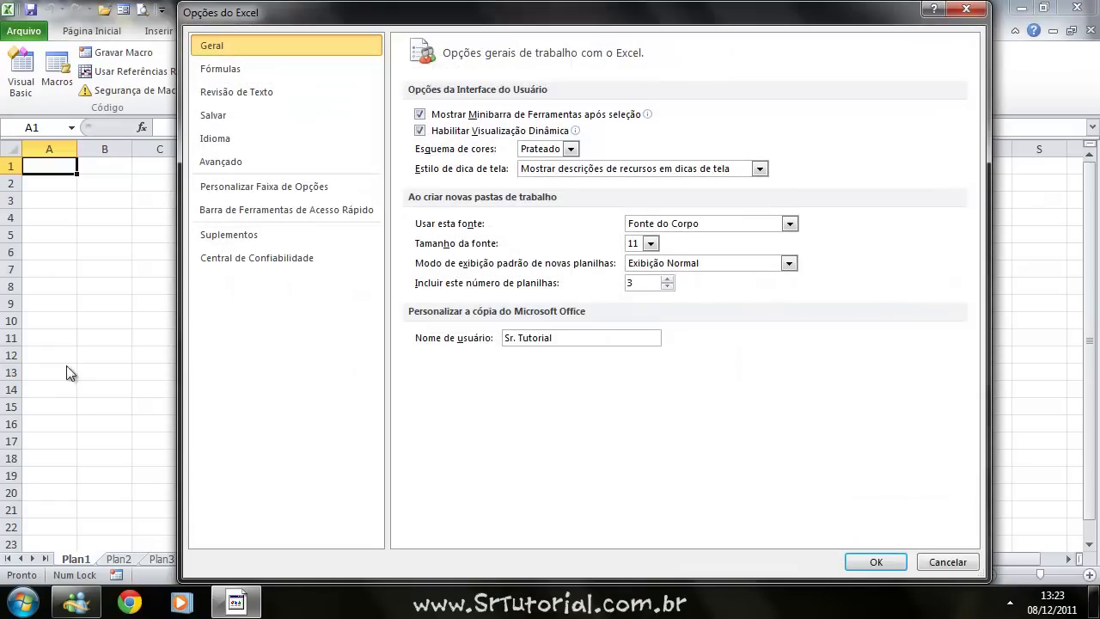
left_click(244, 258)
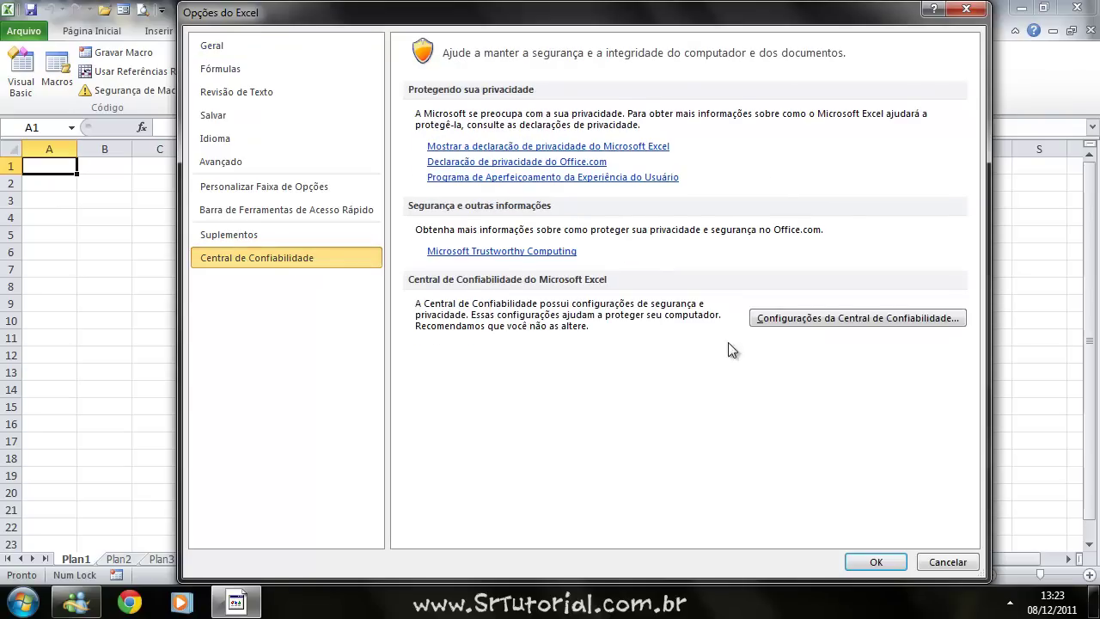
left_click(800, 320)
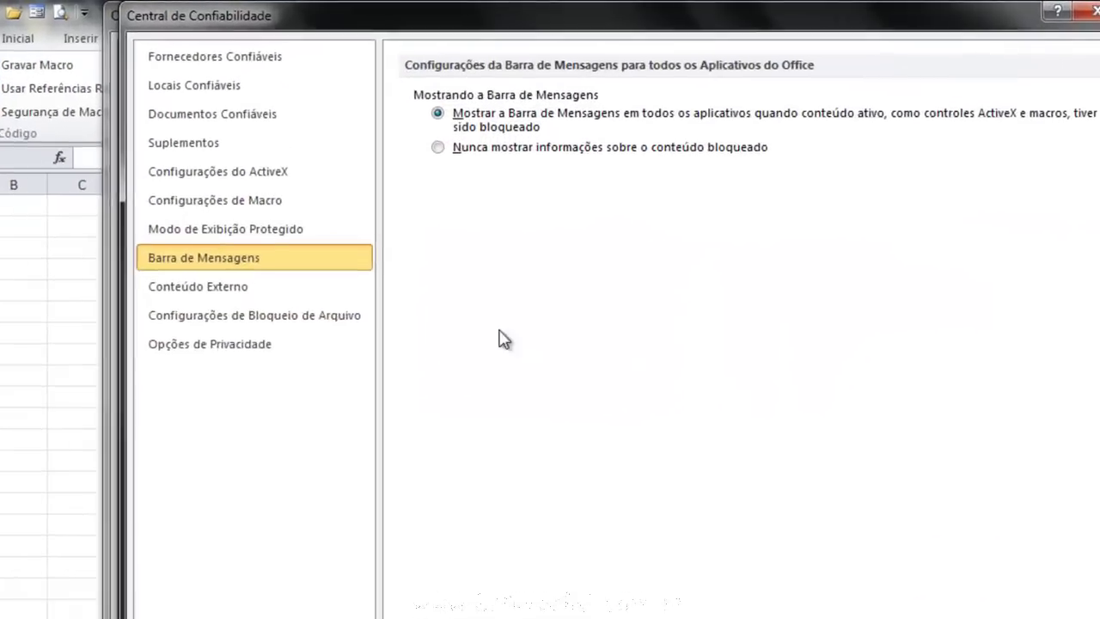
left_click(258, 198)
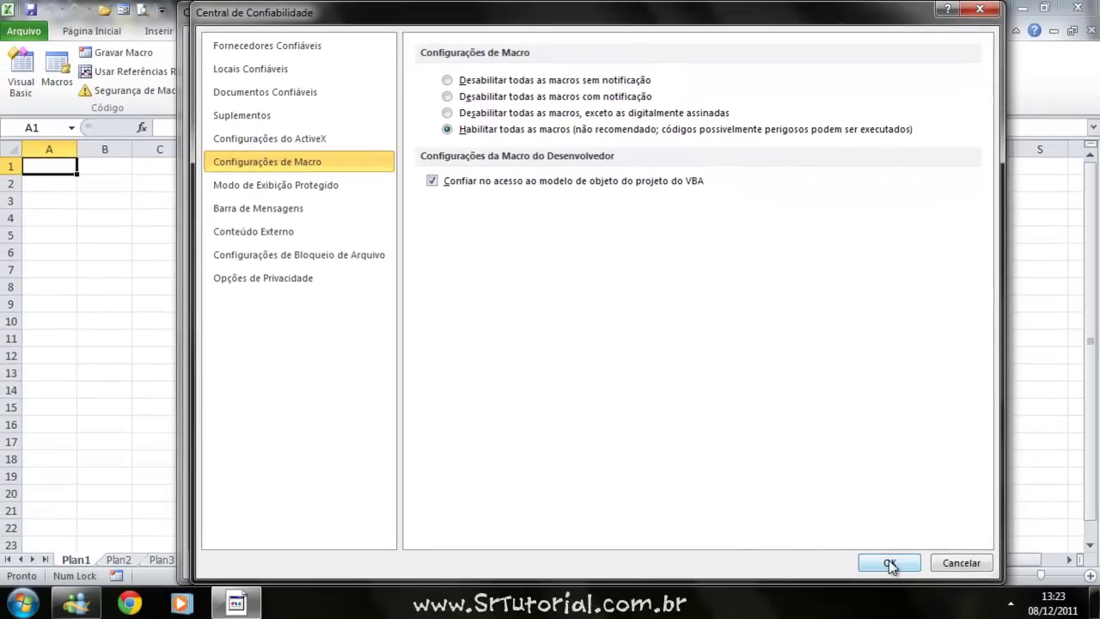
left_click(889, 559)
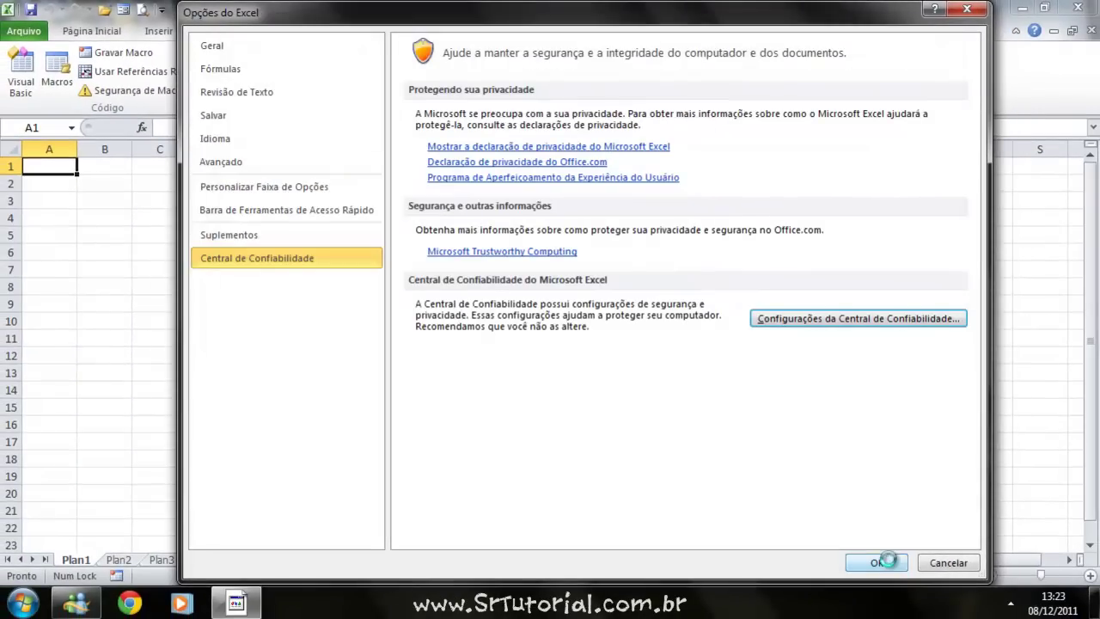
left_click(885, 562)
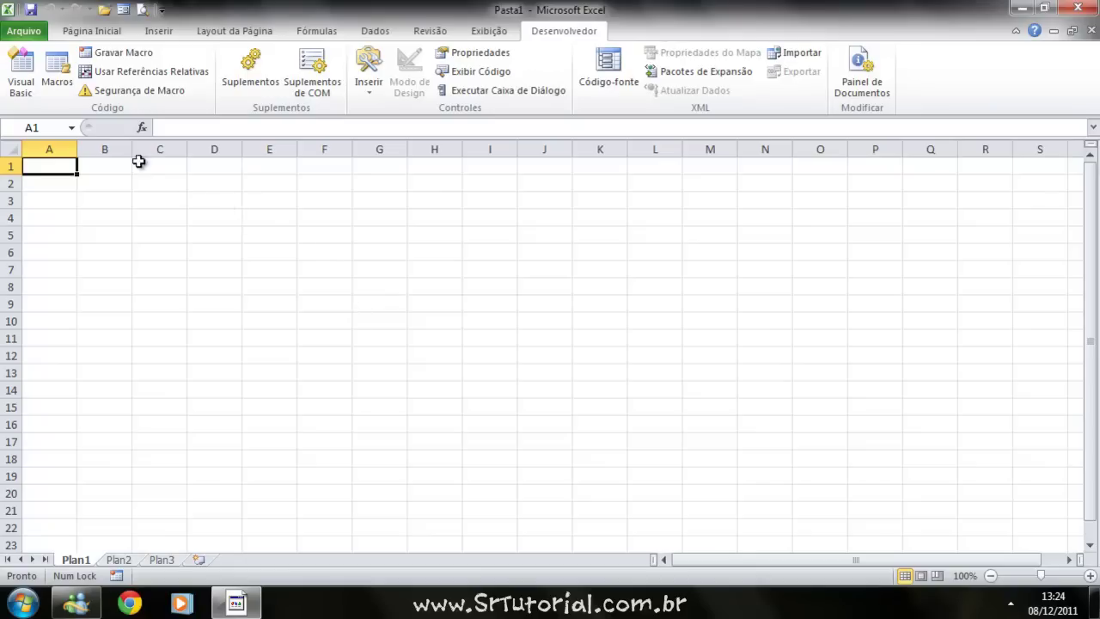
Save the workbook as "exemplo" in Documentos, using the macro-enabled type Pasta de Trabalho Habilitada para Macro do Excel.
left_click(24, 31)
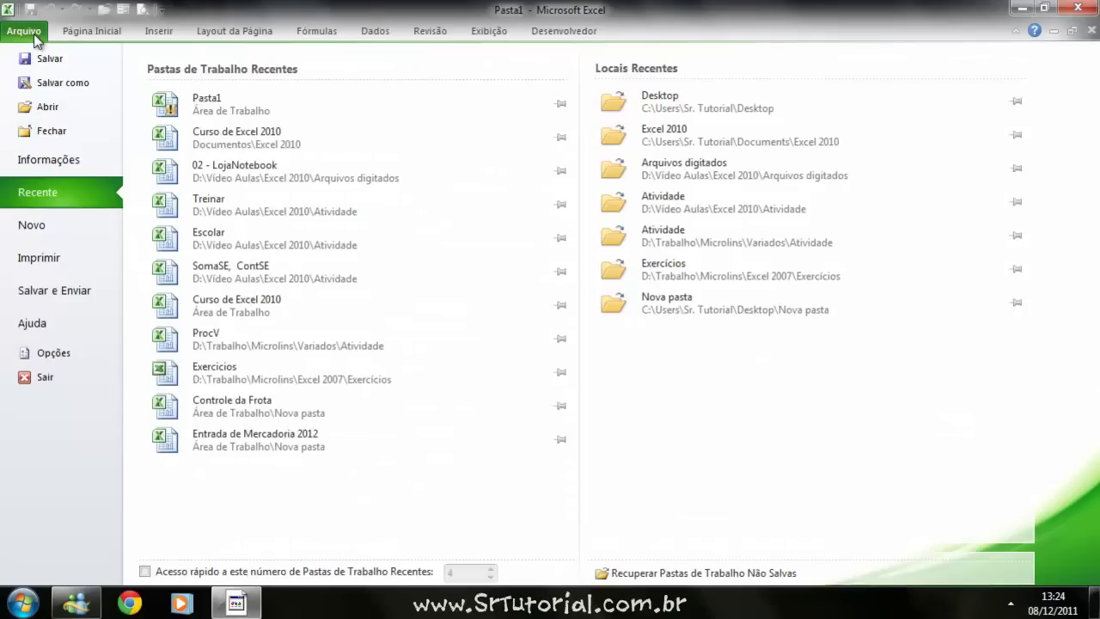
left_click(60, 84)
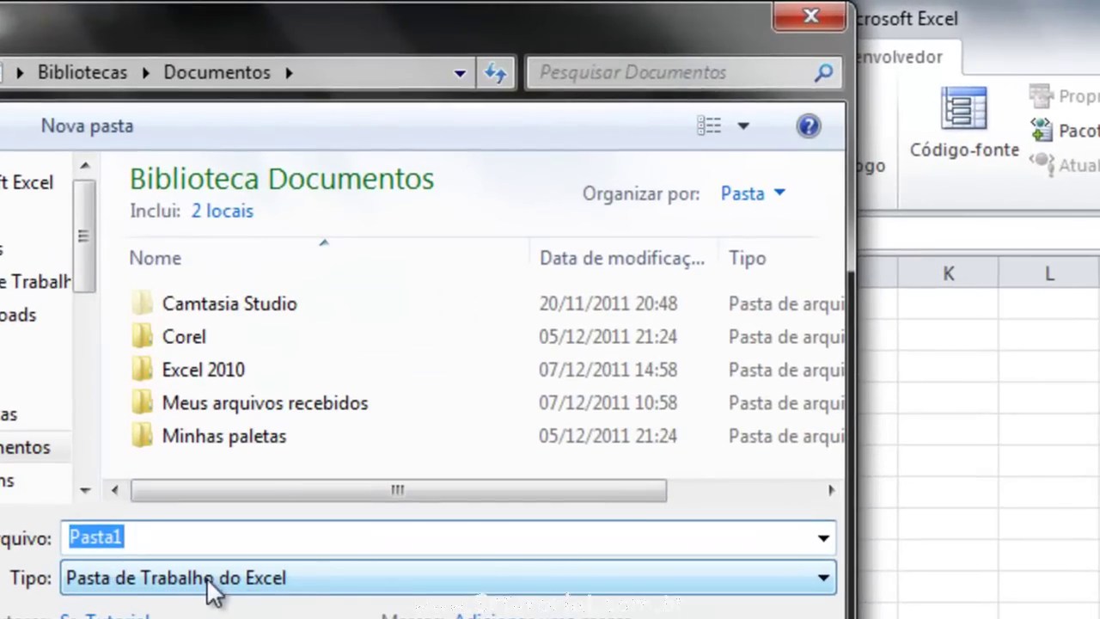
left_click(232, 560)
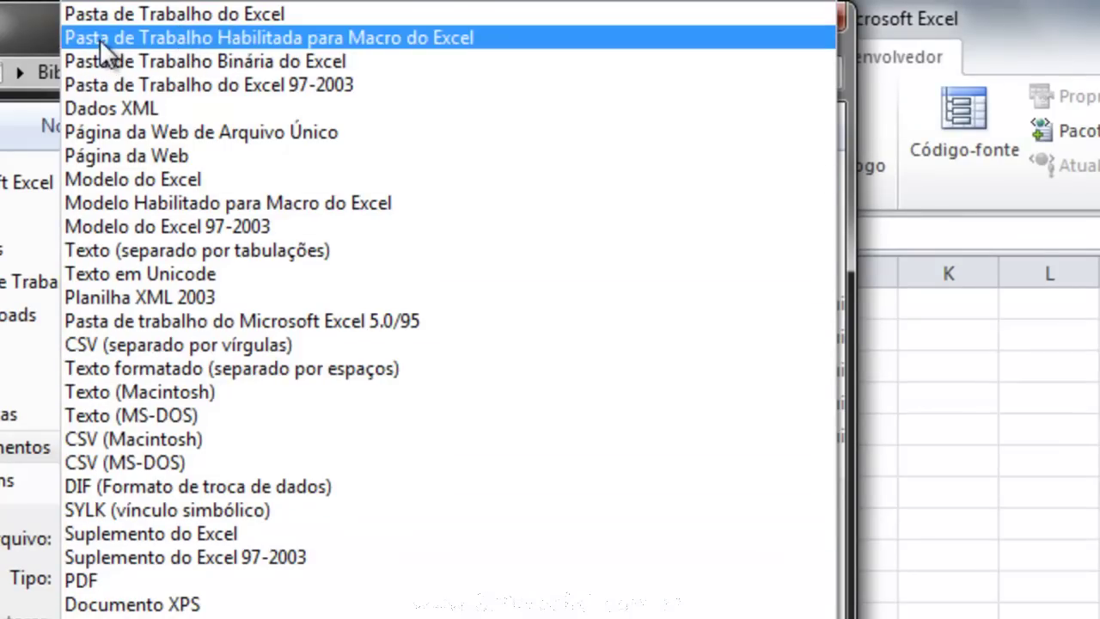
left_click(360, 38)
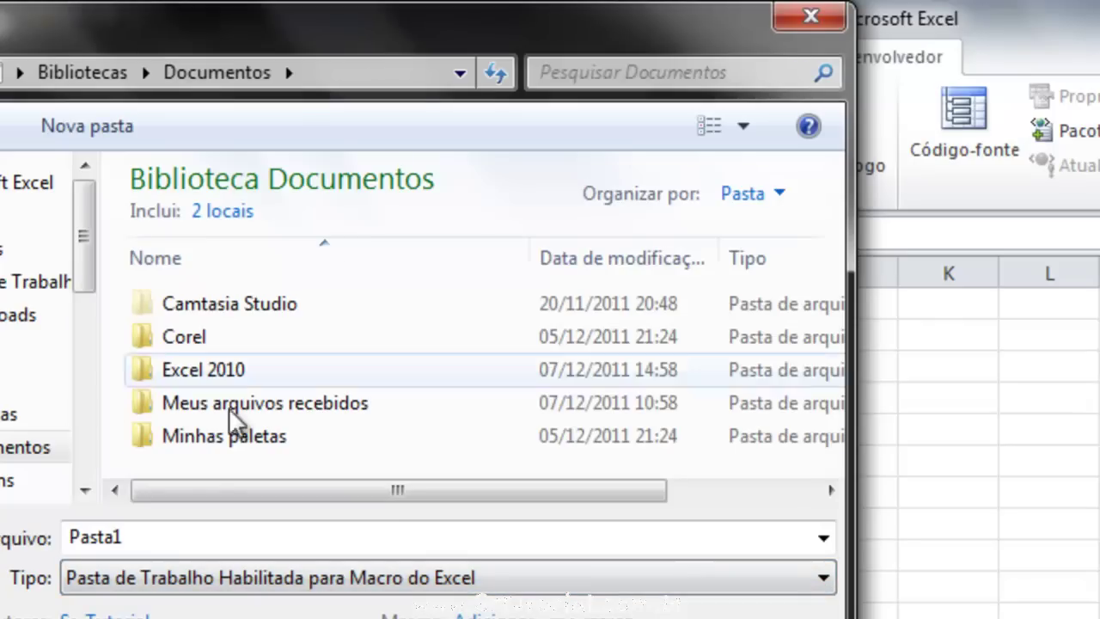
double_click(132, 536)
type("exc")
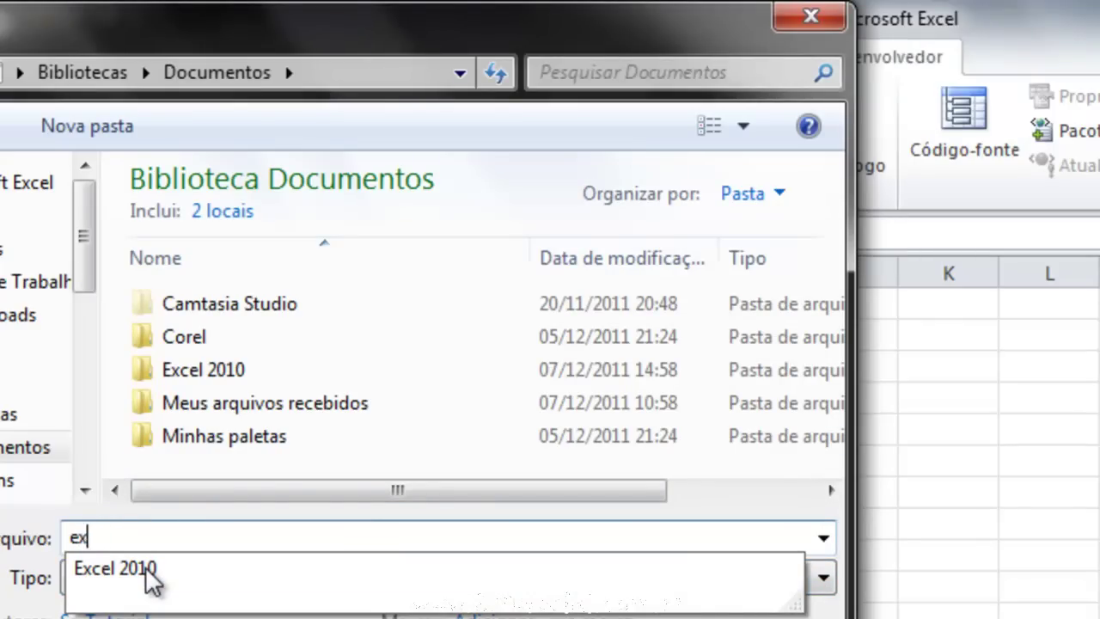
key("BackSpace")
type("emplo")
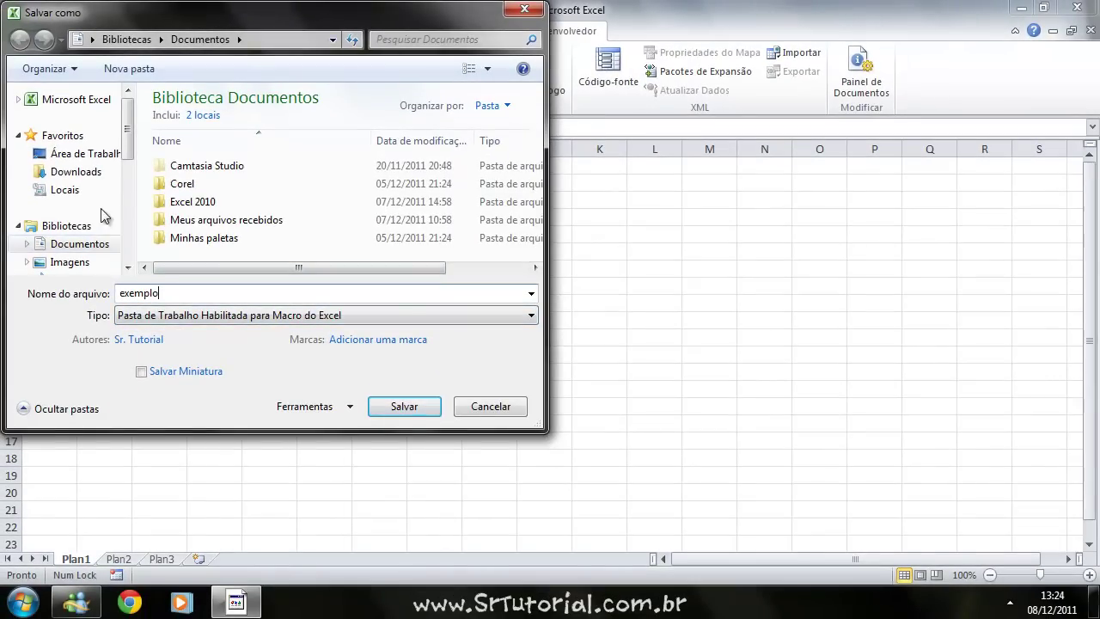
scroll(95, 210, "down", 3)
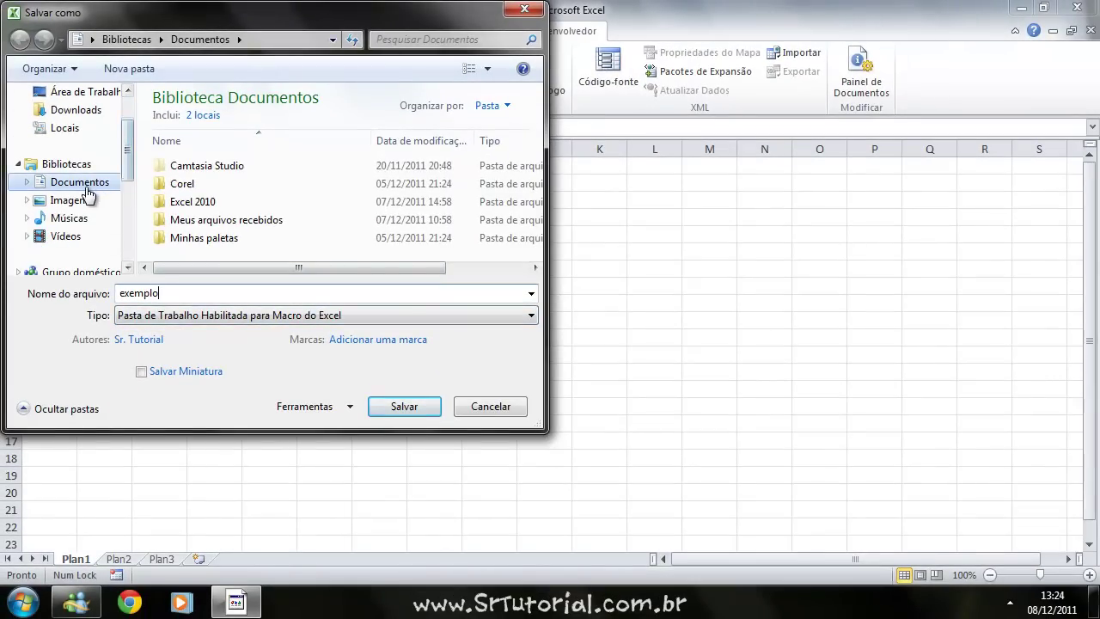
left_click(86, 188)
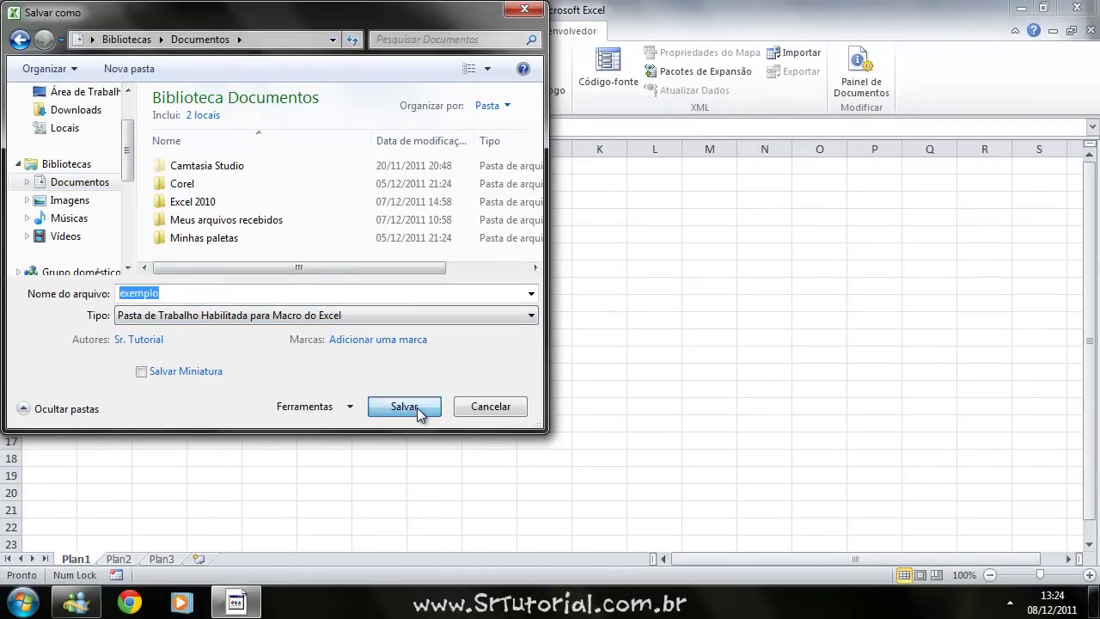
left_click(404, 406)
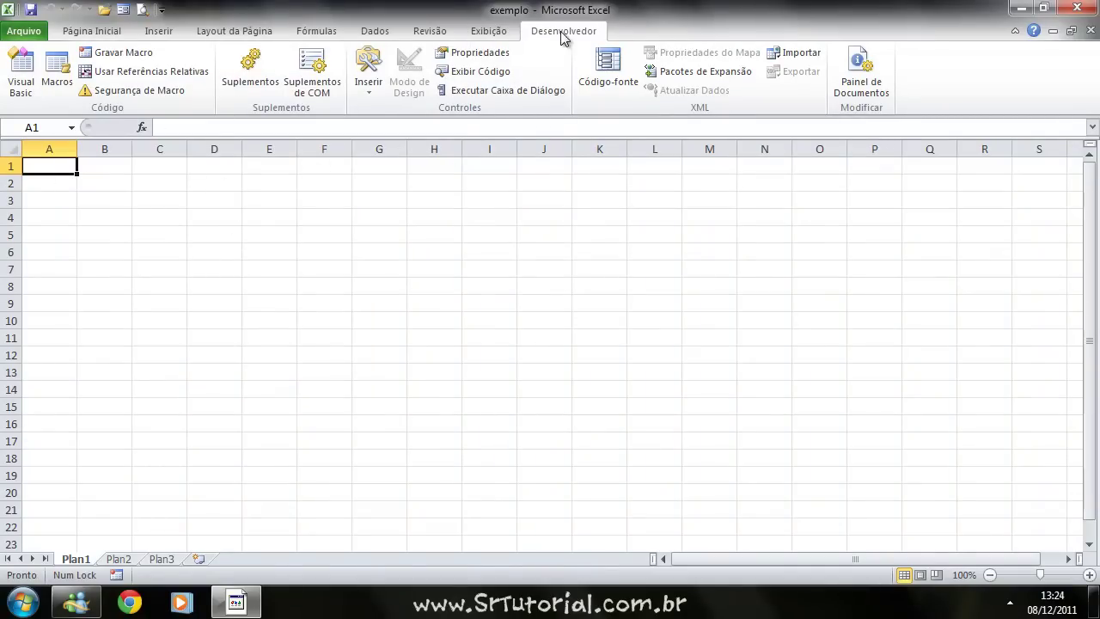
Start recording a macro named Macro1, stored in this workbook with no shortcut key.
left_click(127, 53)
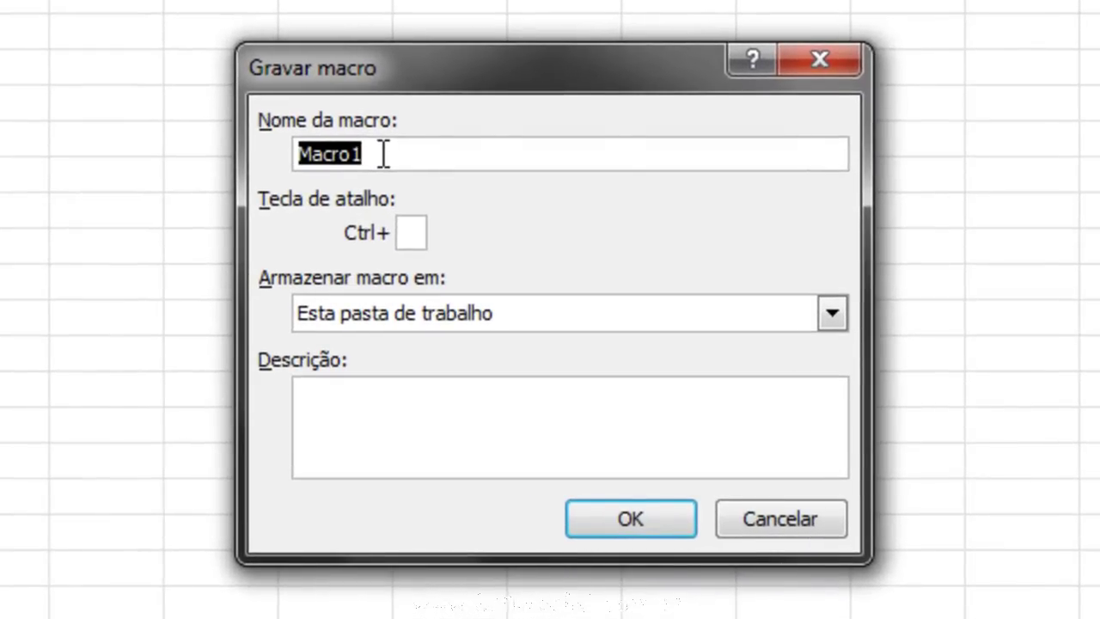
double_click(312, 156)
left_click(413, 234)
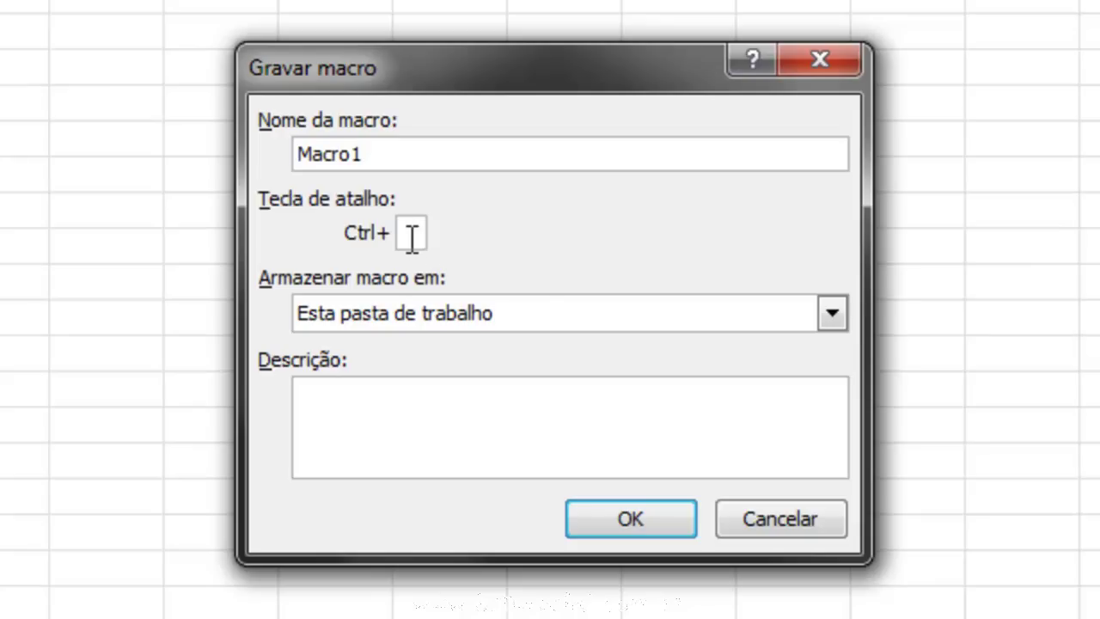
left_click(628, 520)
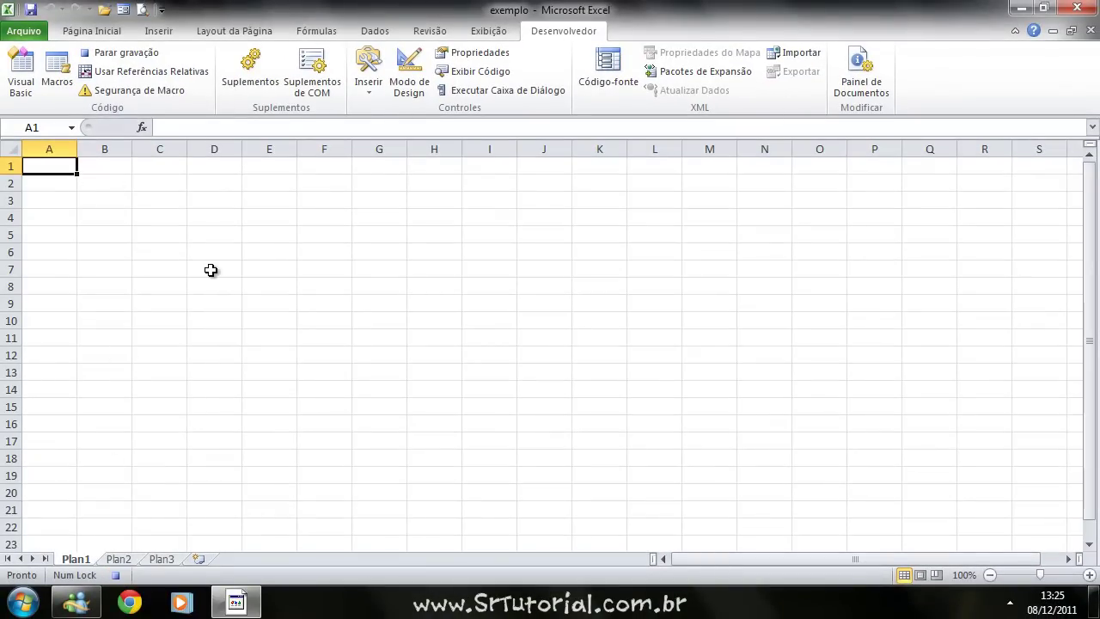
Fill cells A1:F15 with blue and apply all borders, finishing the macro recording.
left_click(114, 34)
left_click_drag(69, 165, 302, 406)
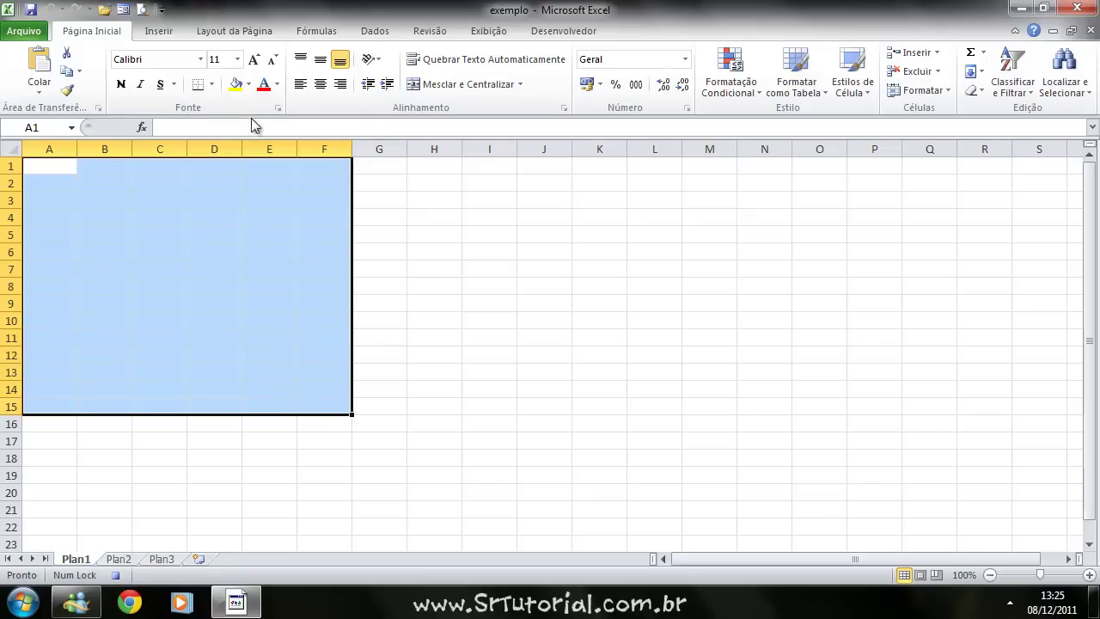
left_click(249, 84)
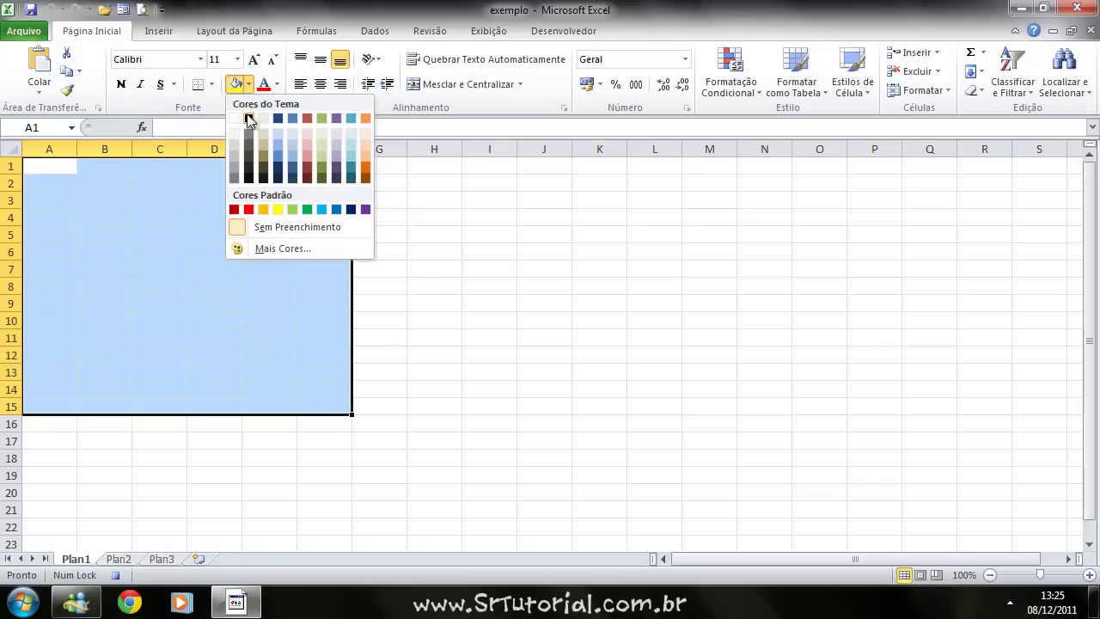
left_click(280, 163)
left_click(212, 84)
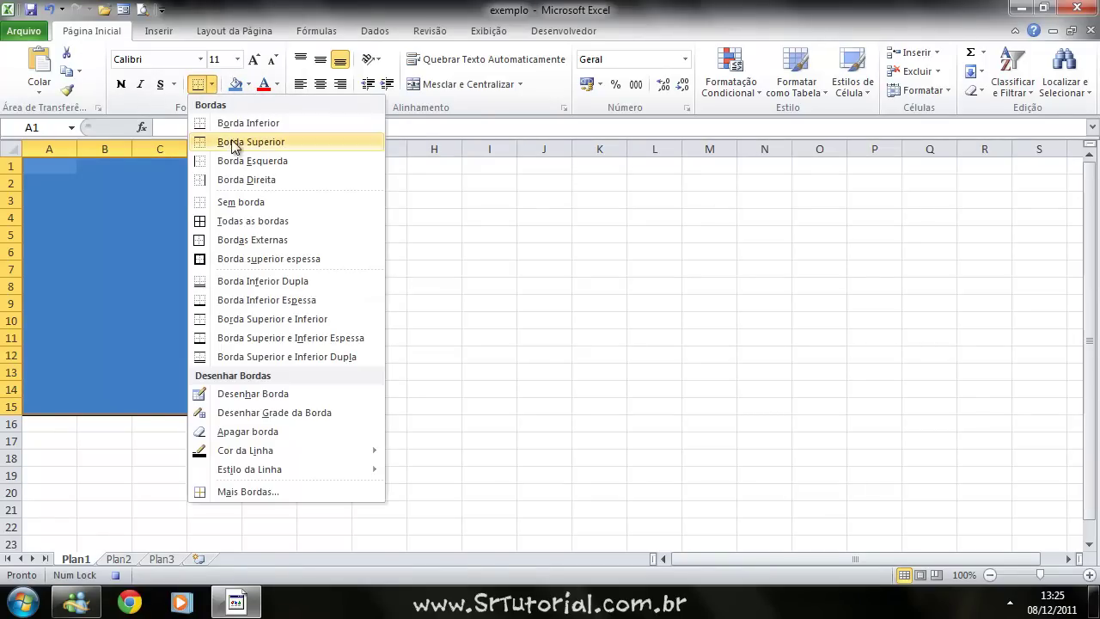
left_click(239, 222)
left_click(425, 261)
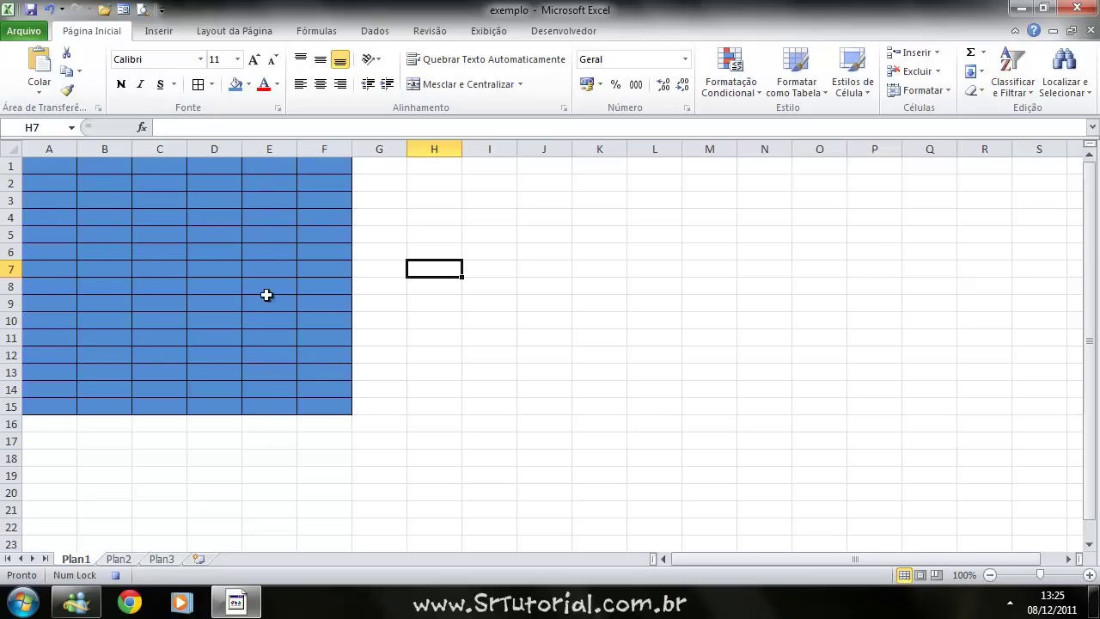
left_click(116, 576)
Check the list of available macros for the recorded Macro1, and close it without running anything.
left_click(554, 33)
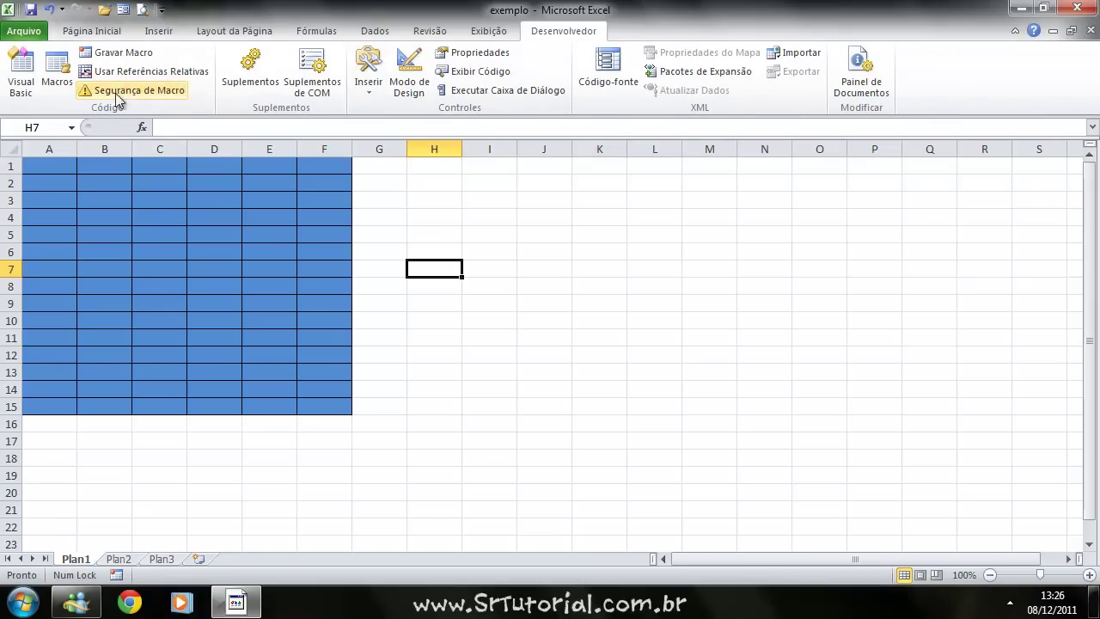
left_click(55, 73)
left_click(628, 297)
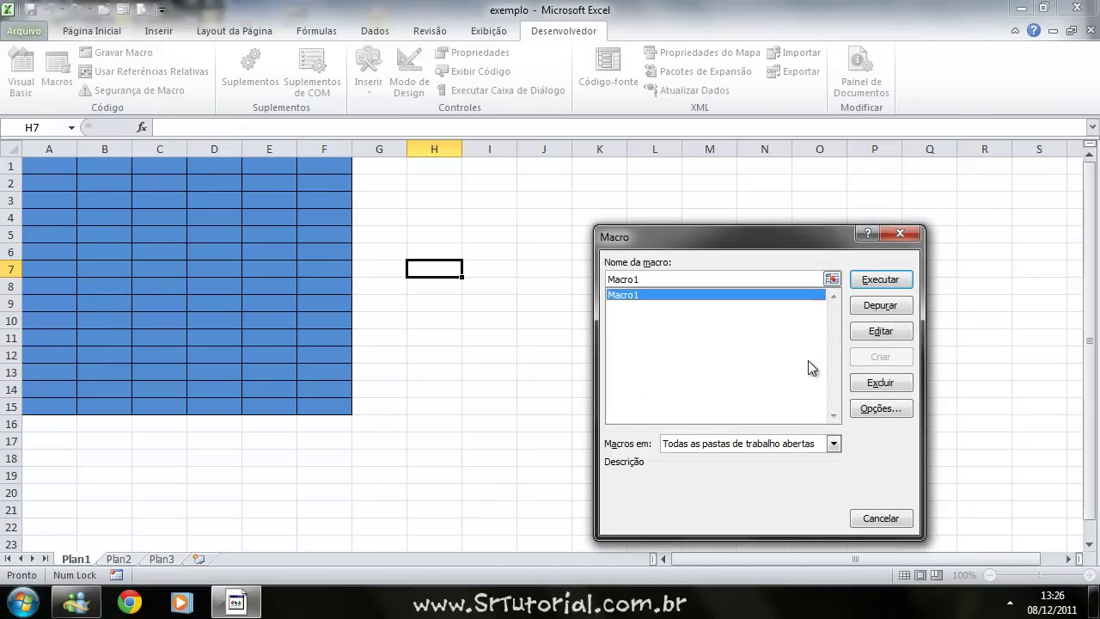
left_click(901, 233)
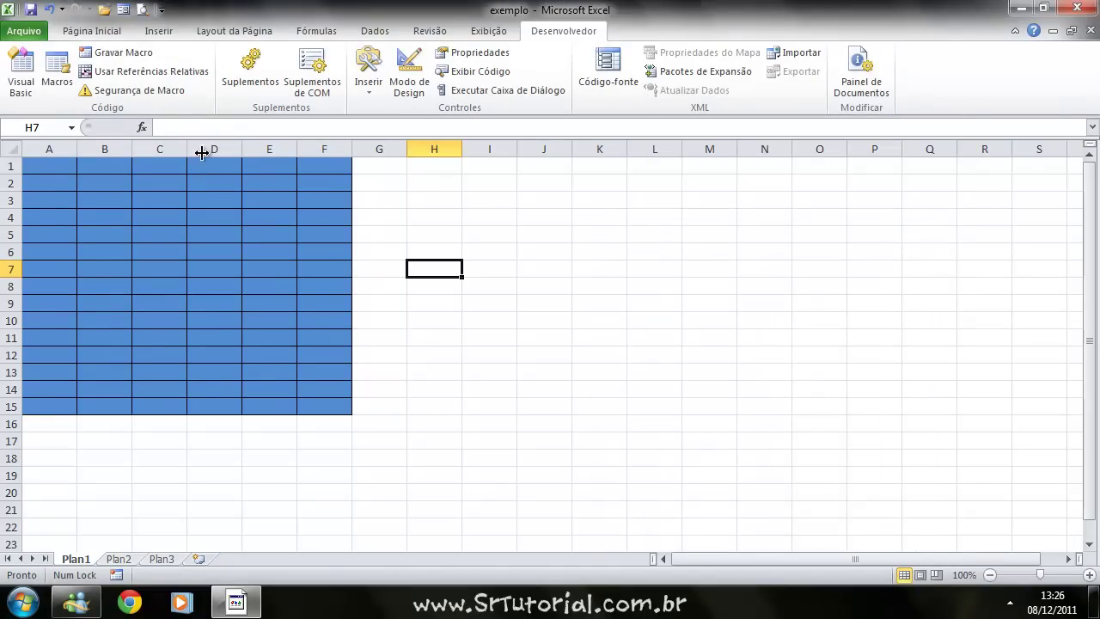
left_click(113, 55)
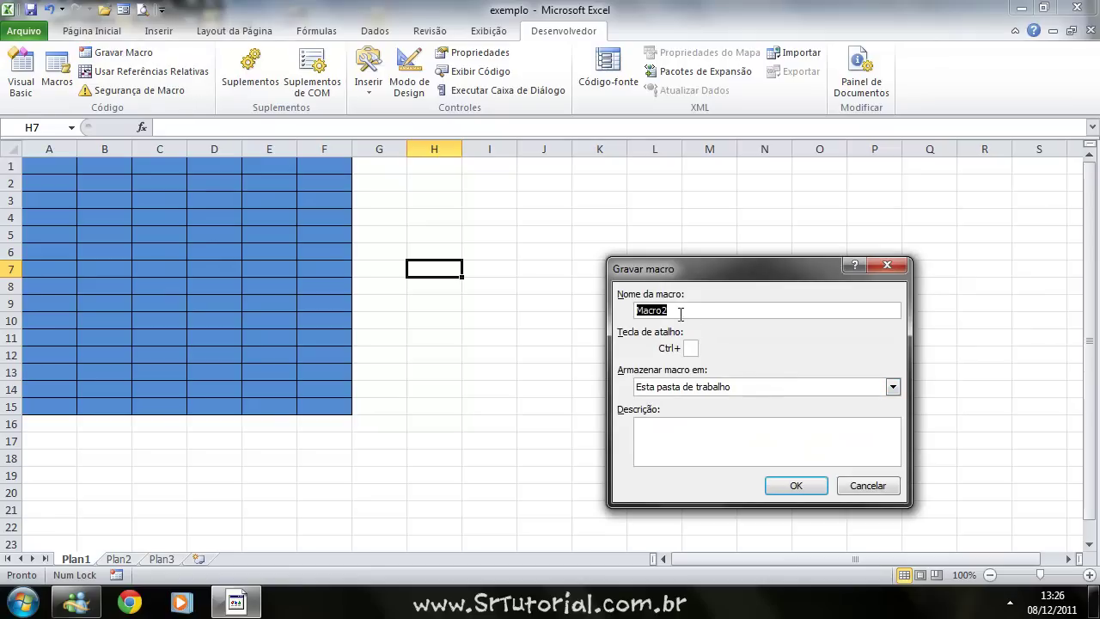
left_click(685, 312)
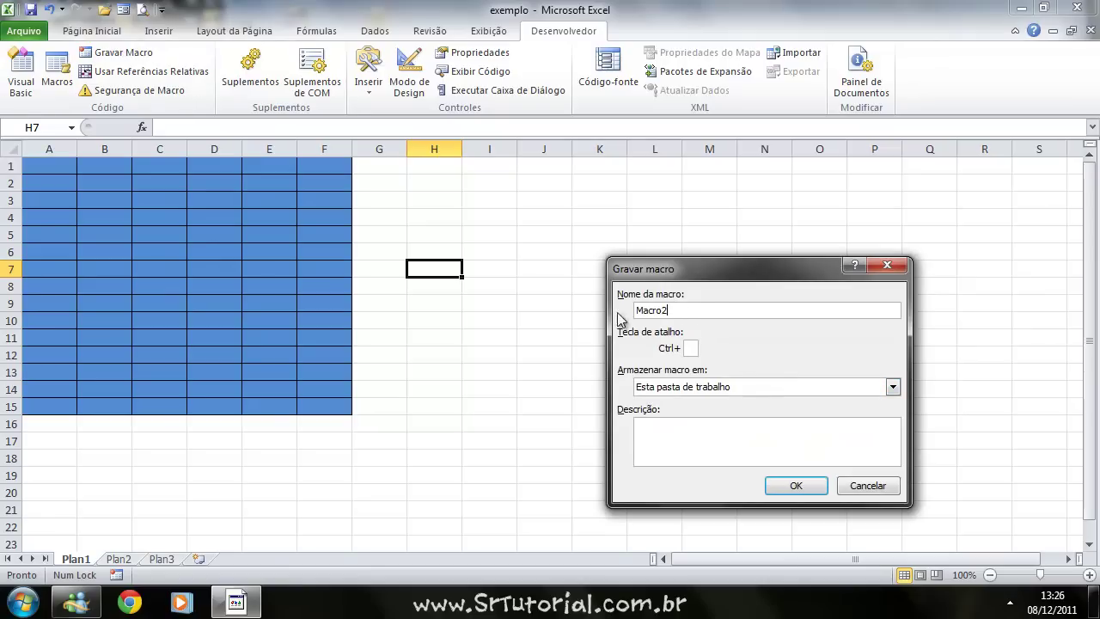
left_click(867, 488)
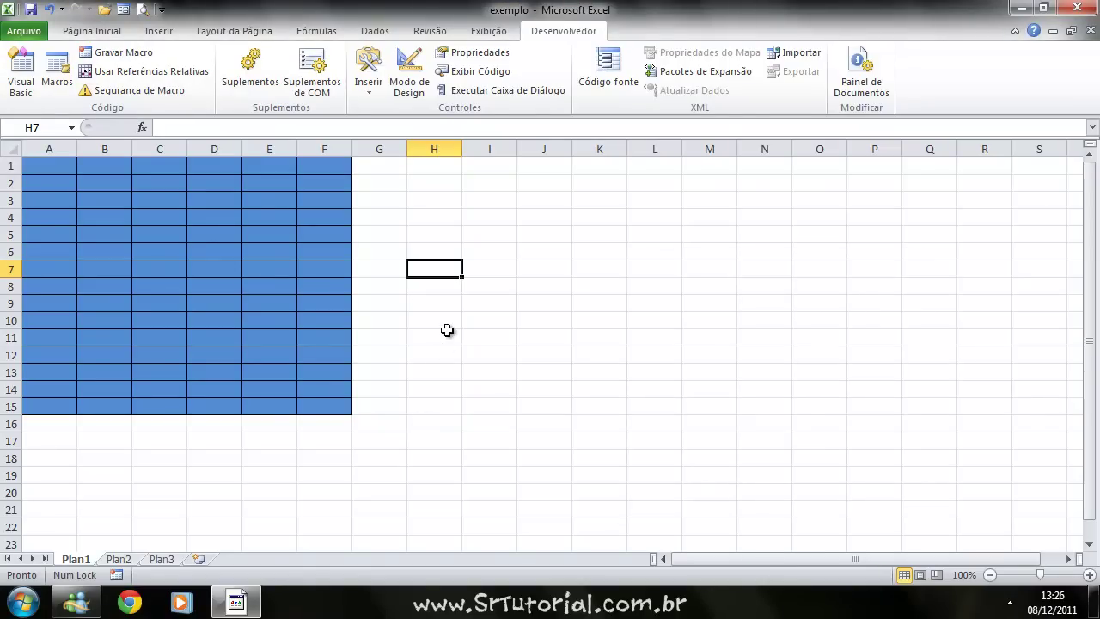
Clear the blue fill and borders from cells A1:F15 and return to the developer commands.
left_click_drag(337, 403, 38, 167)
left_click(93, 34)
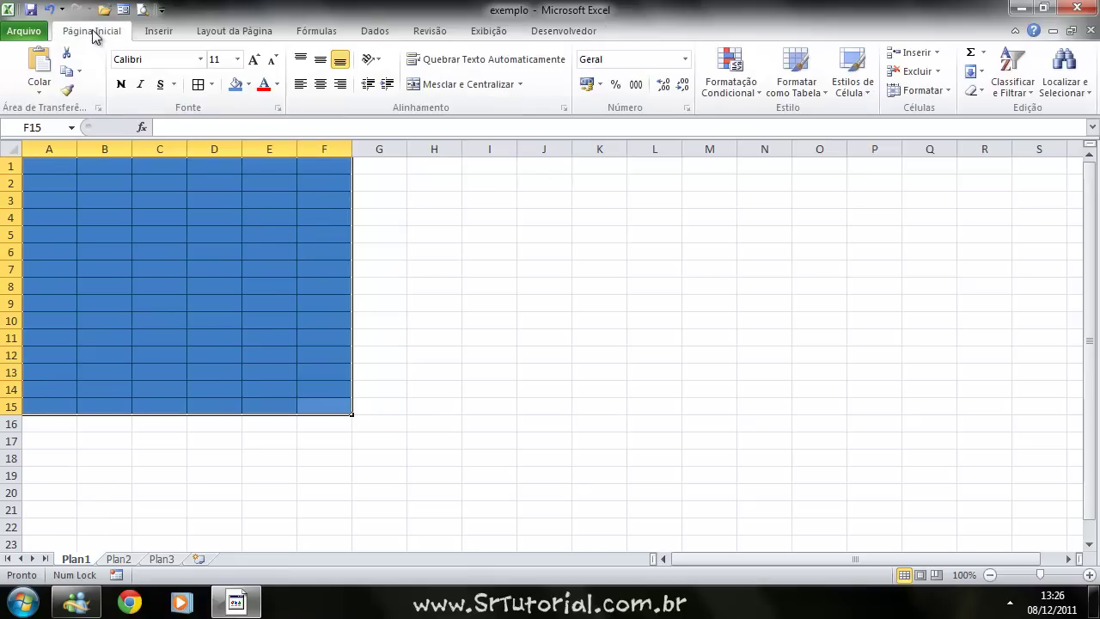
left_click(973, 90)
left_click(997, 110)
left_click(497, 295)
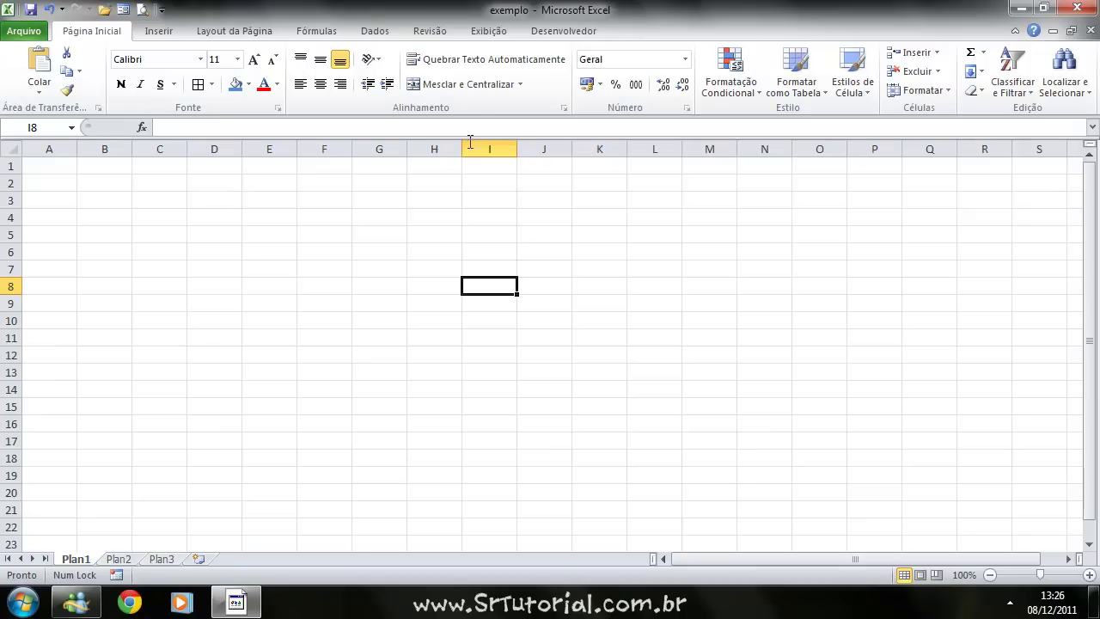
left_click(559, 34)
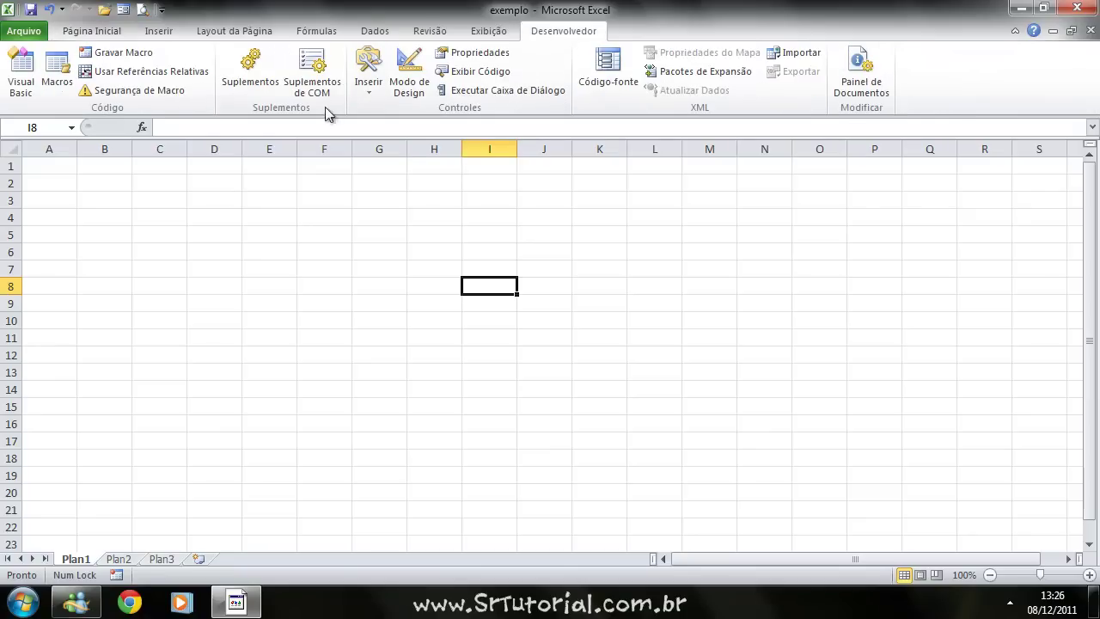
Run Macro1 from the macro list as a test, and clear everything from cells A1:F15.
left_click(53, 72)
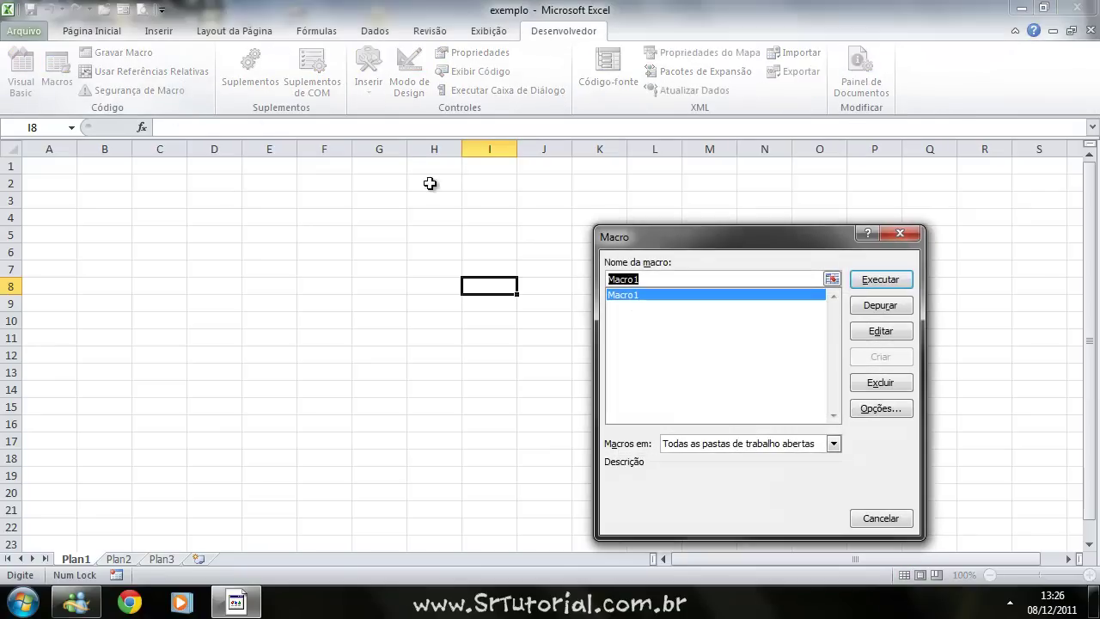
left_click(877, 280)
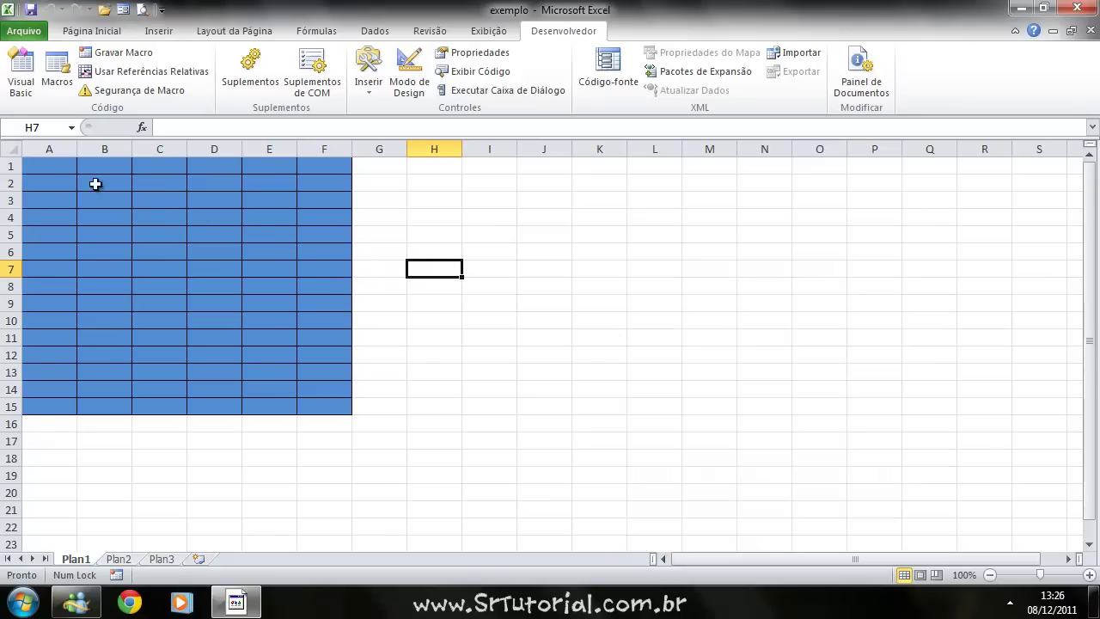
left_click_drag(332, 405, 49, 176)
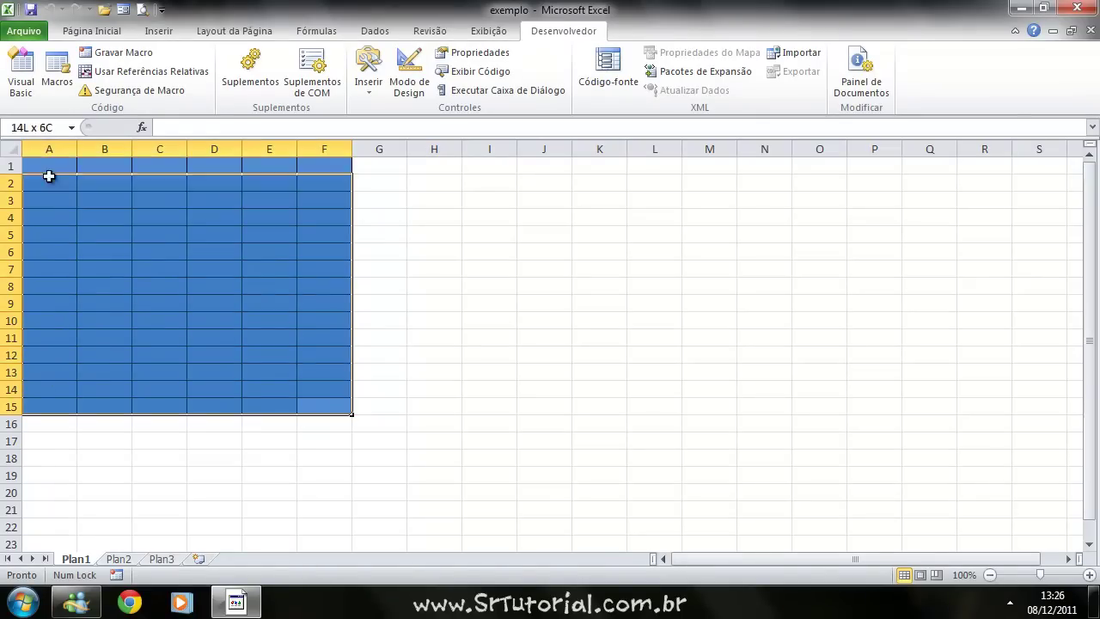
left_click(92, 31)
left_click(974, 89)
left_click(984, 111)
left_click(502, 246)
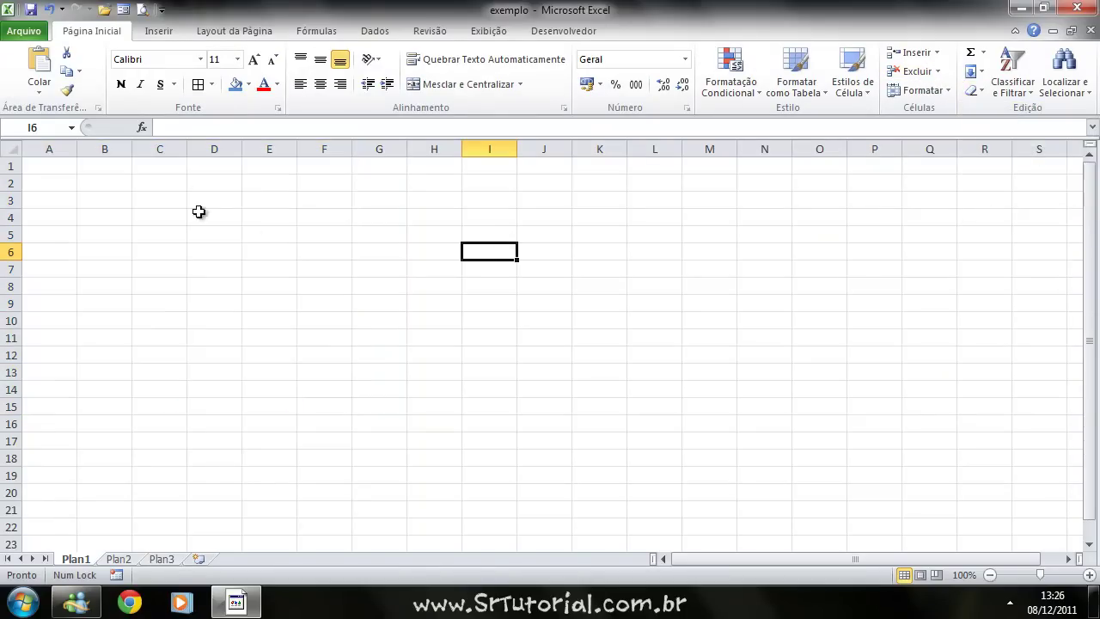
Draw a rectangle about 1.46 cm high and 6.27 cm wide over columns E to I, around rows 3 to 5.
left_click(163, 32)
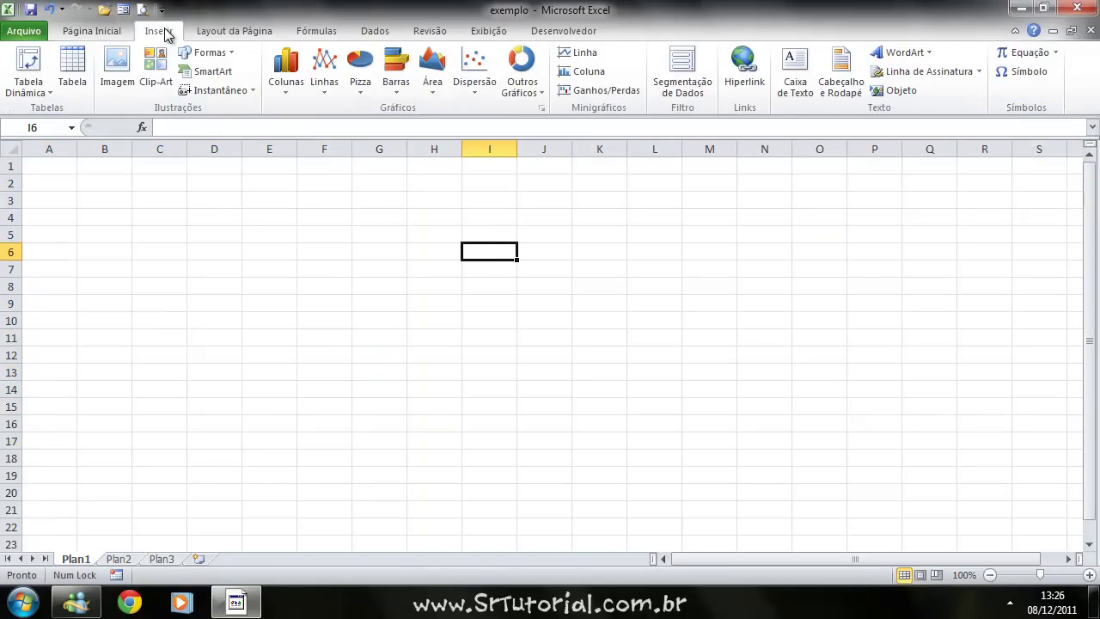
left_click(231, 56)
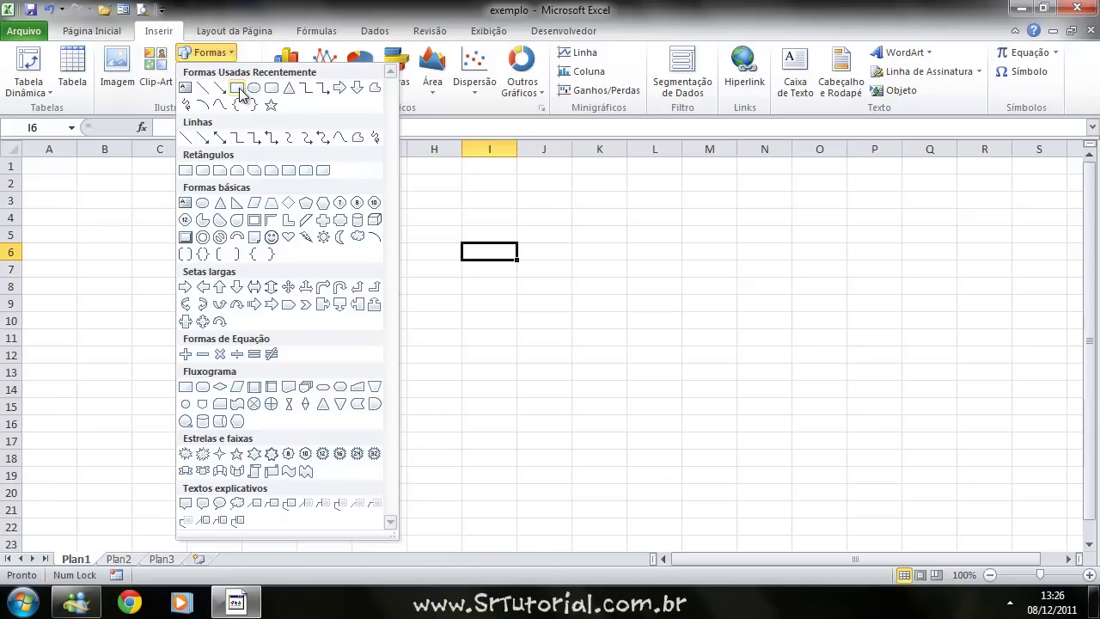
left_click(239, 86)
mouse_move(290, 198)
left_mouse_down()
mouse_move(369, 249)
mouse_move(494, 247)
left_mouse_up()
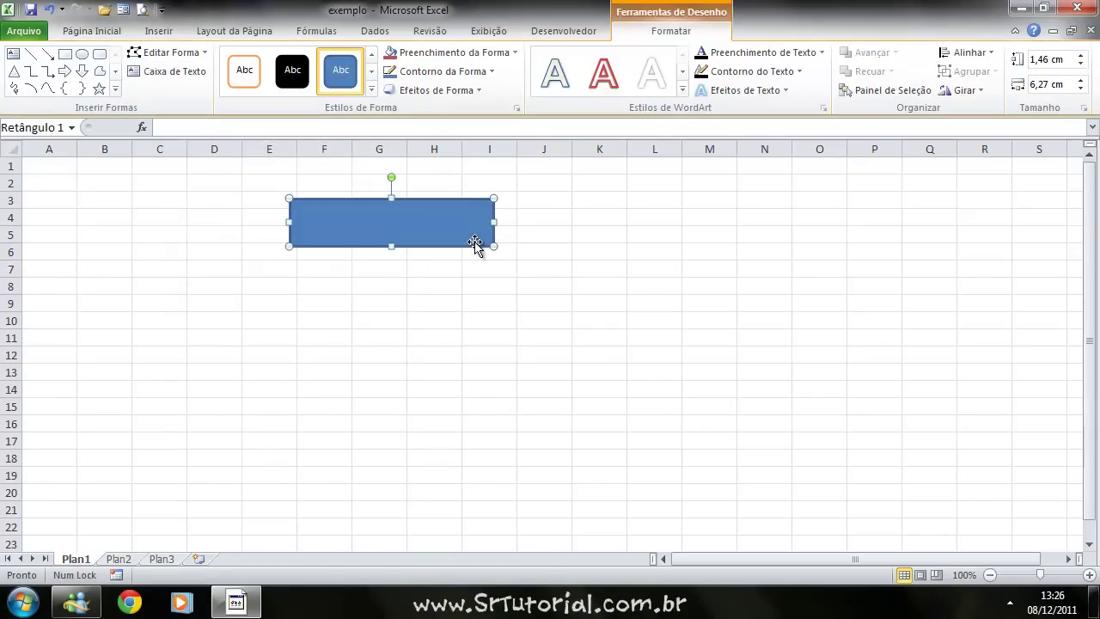
Apply the light blue subtle shape style to the rectangle and label it "Macro 01".
left_click(371, 90)
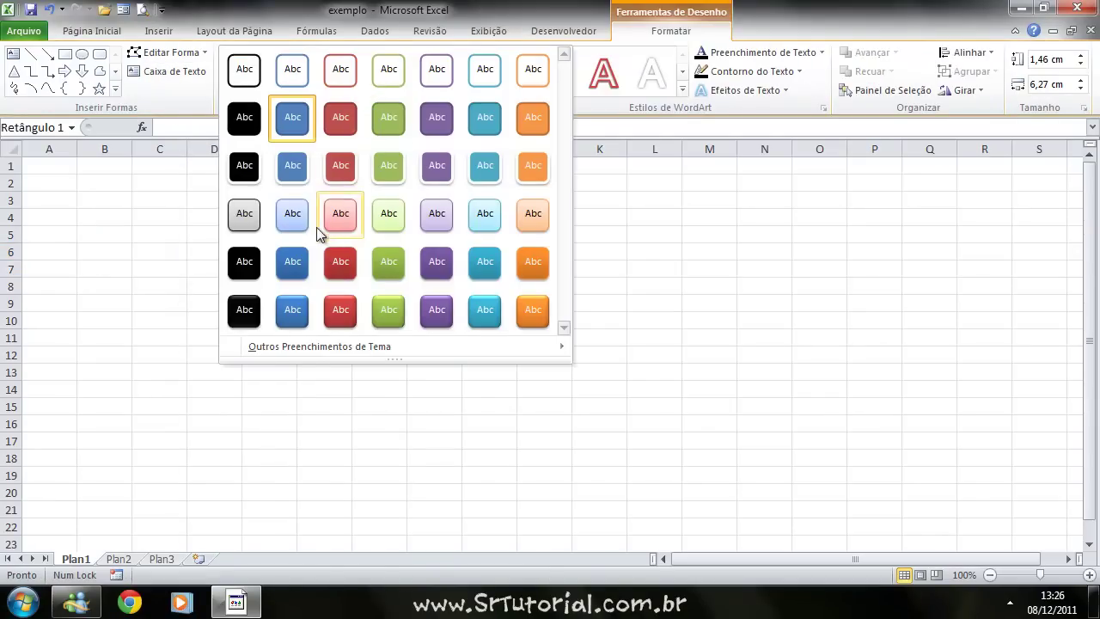
left_click(293, 215)
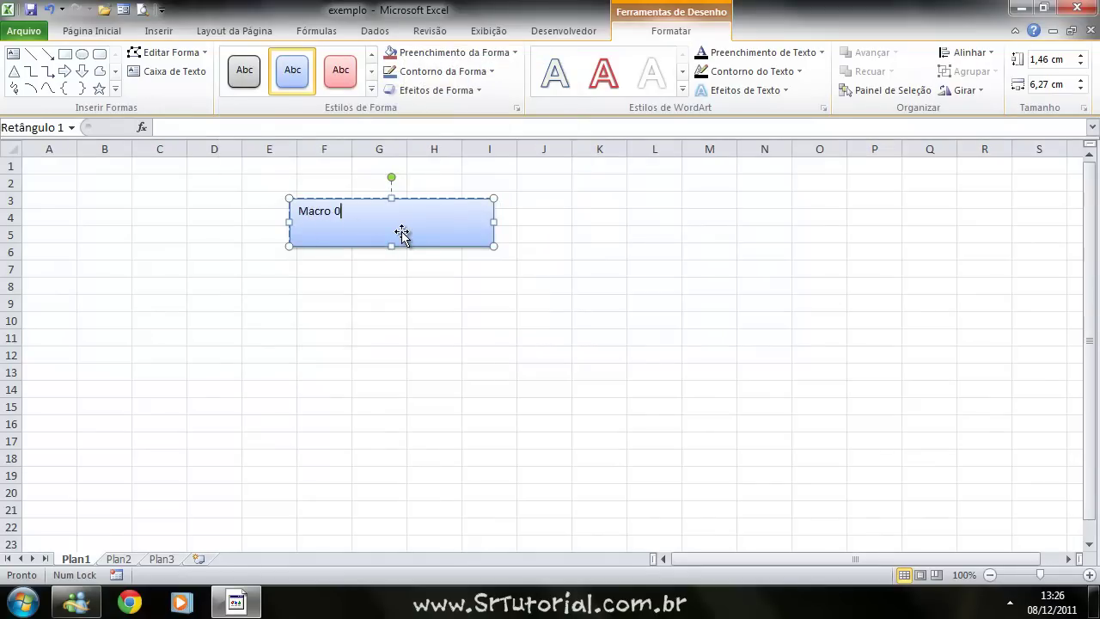
left_click(385, 357)
Format the "Macro 01" label as bold 28 pt text centred in both directions, and move the rectangle over columns I to L.
left_click(379, 234)
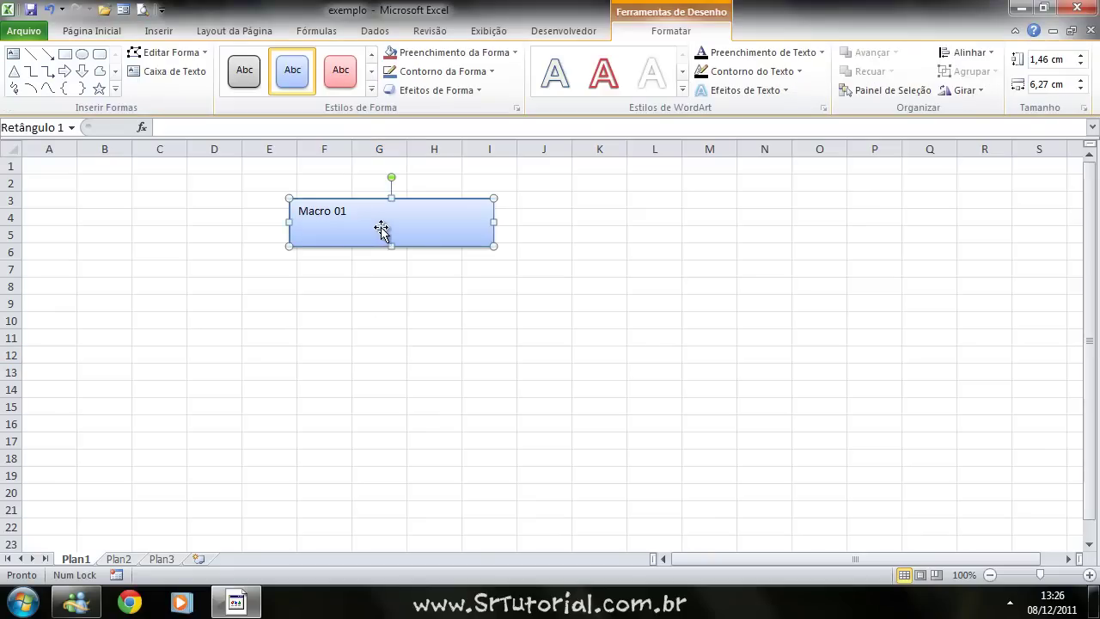
left_click(91, 31)
left_click(254, 59)
left_click(253, 60)
left_click(253, 59)
left_click(254, 59)
left_click(319, 59)
left_click(319, 84)
left_click(254, 59)
left_click(253, 59)
left_click(253, 59)
left_click(254, 59)
left_click(254, 60)
left_click(121, 85)
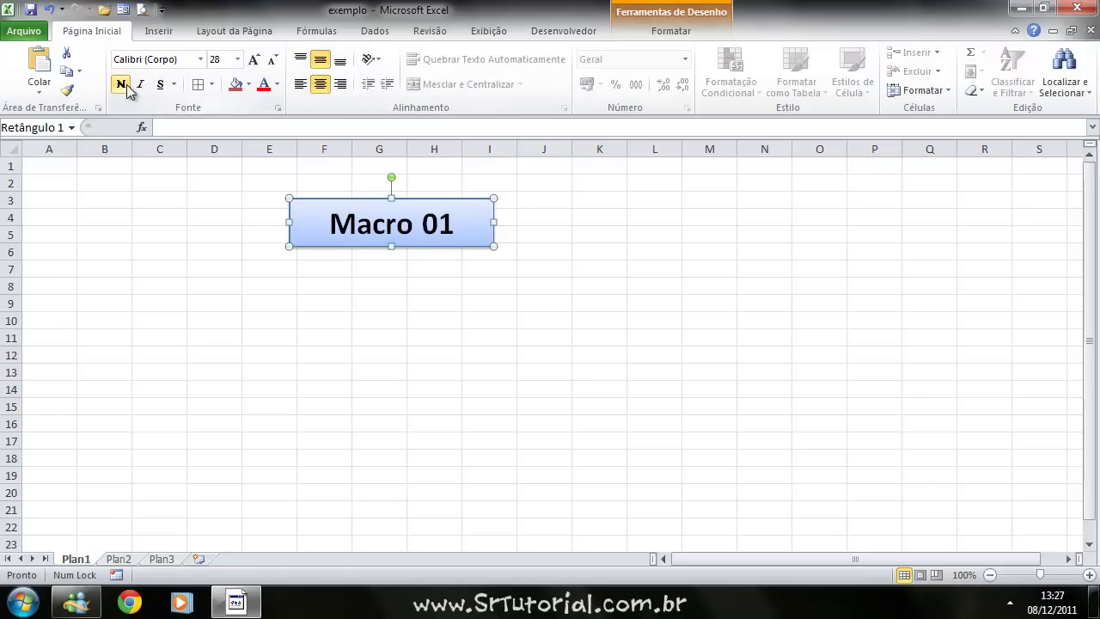
left_click_drag(327, 204, 503, 201)
left_click(544, 287)
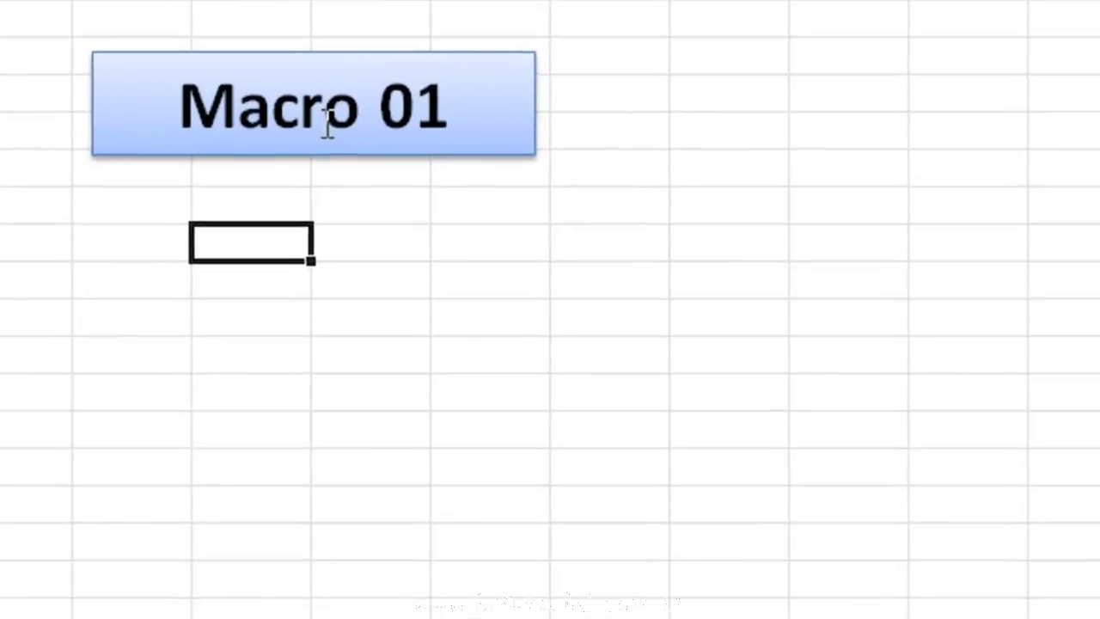
Assign Macro1 to the "Macro 01" rectangle and run the macro from it.
left_click(327, 122)
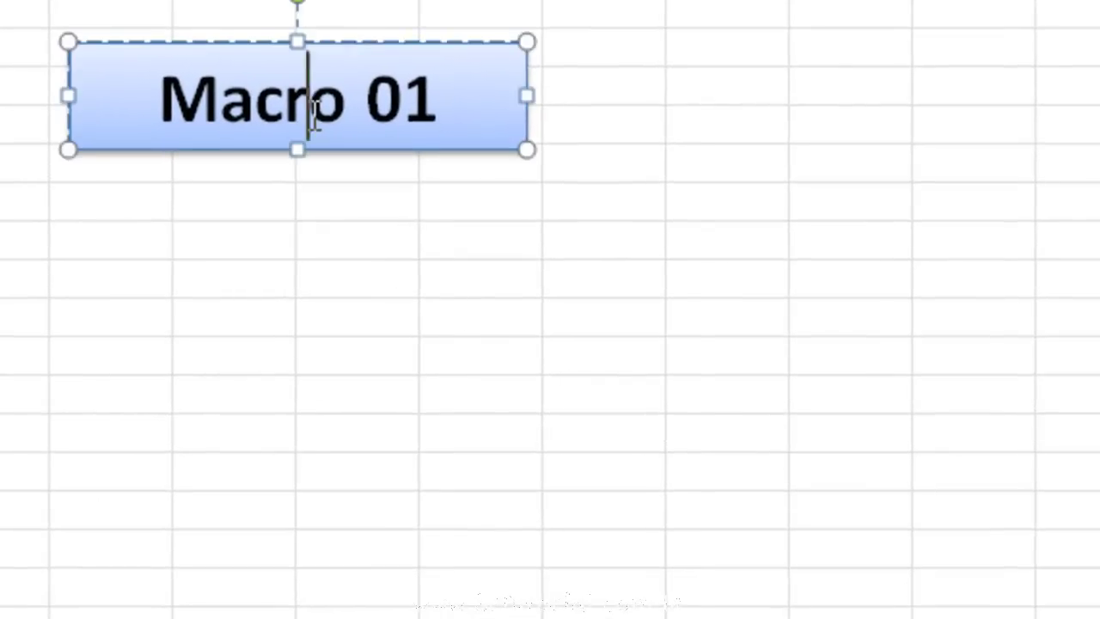
right_click(327, 121)
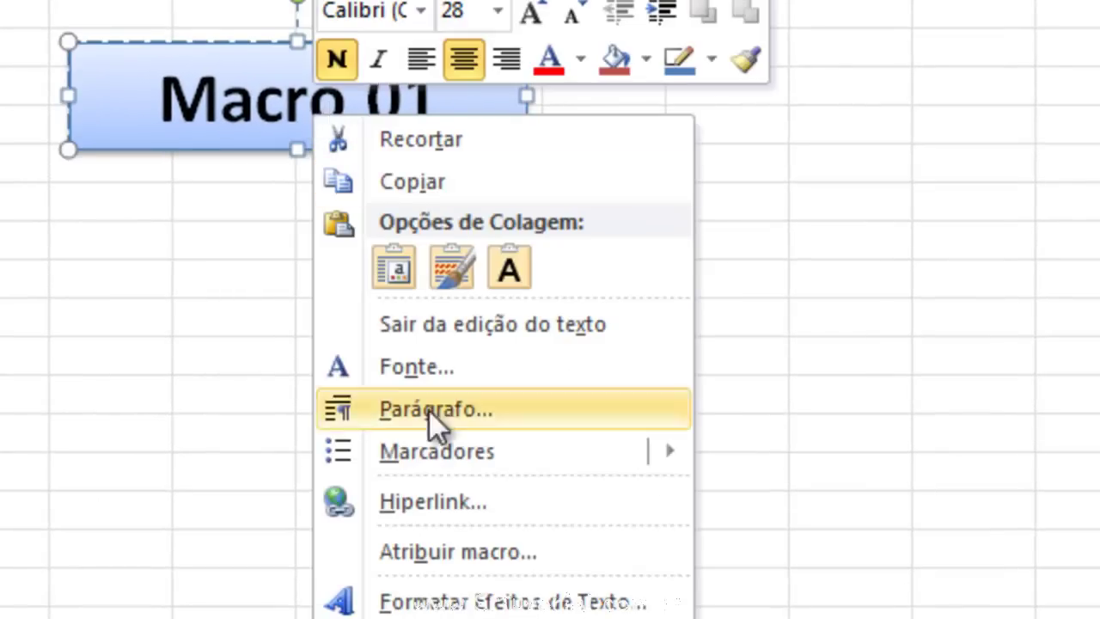
left_click(480, 555)
left_click(208, 334)
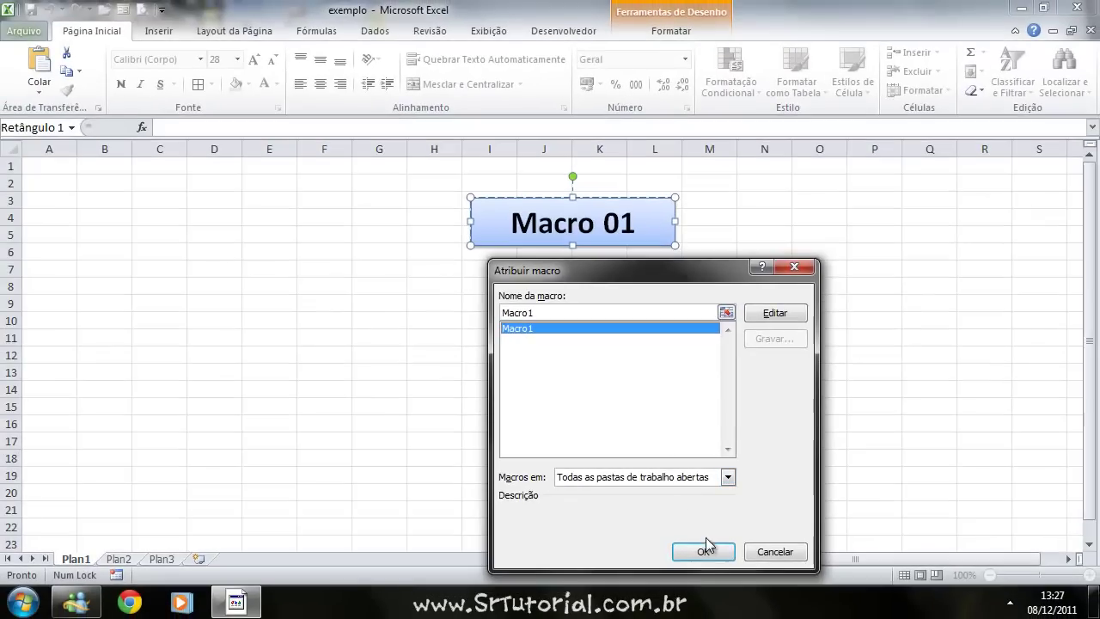
left_click(704, 552)
left_click(753, 368)
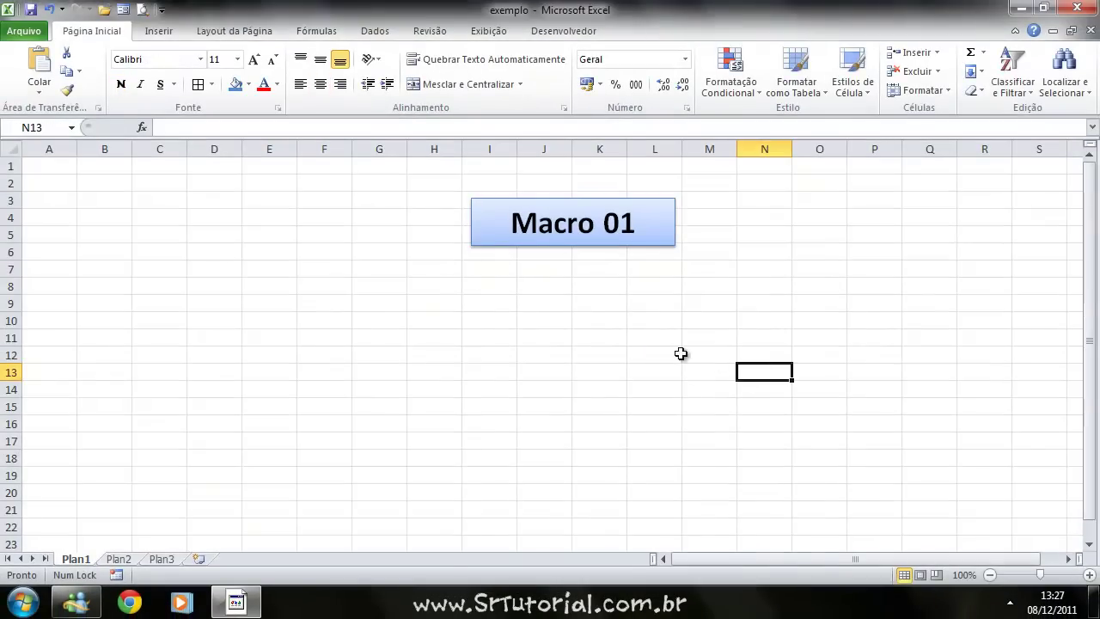
left_click(600, 240)
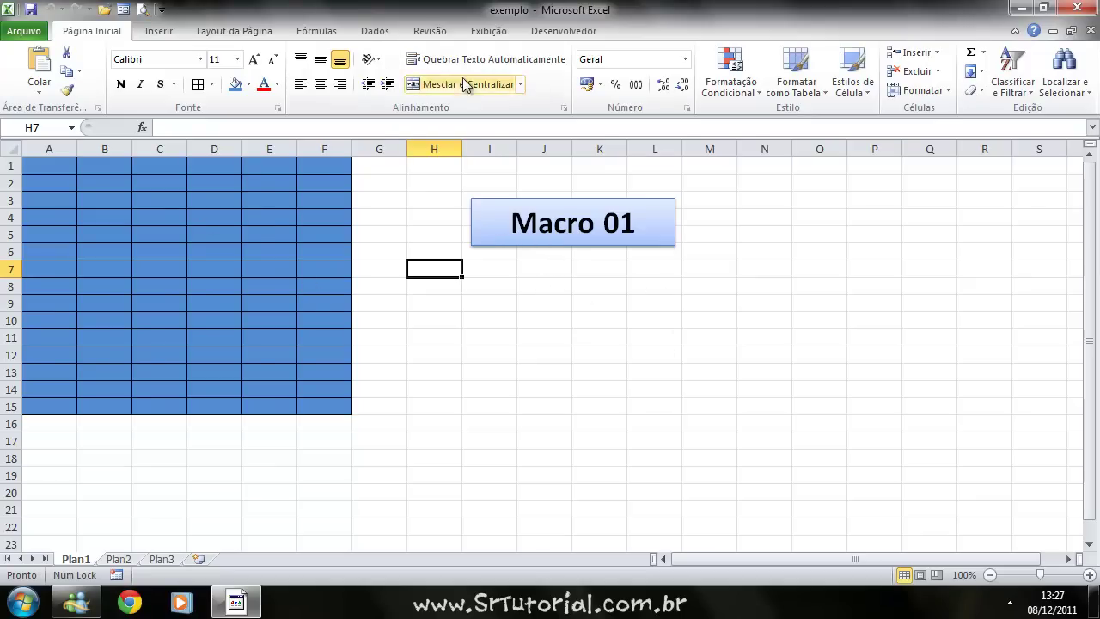
Start recording a macro named Limpar, stored in this workbook with no shortcut key.
left_click(545, 34)
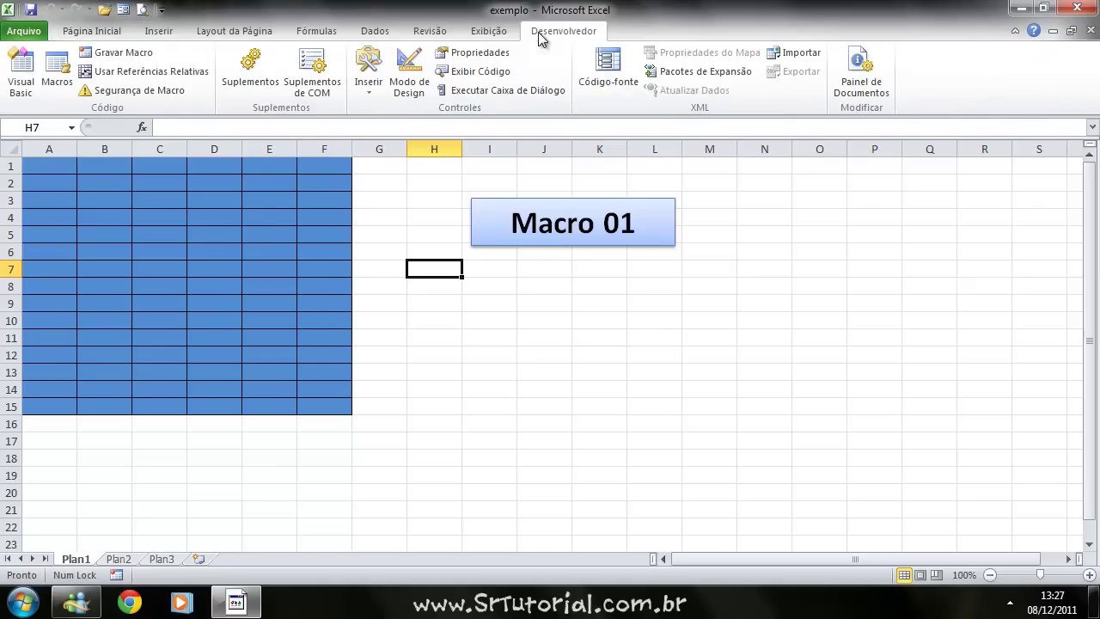
left_click(116, 53)
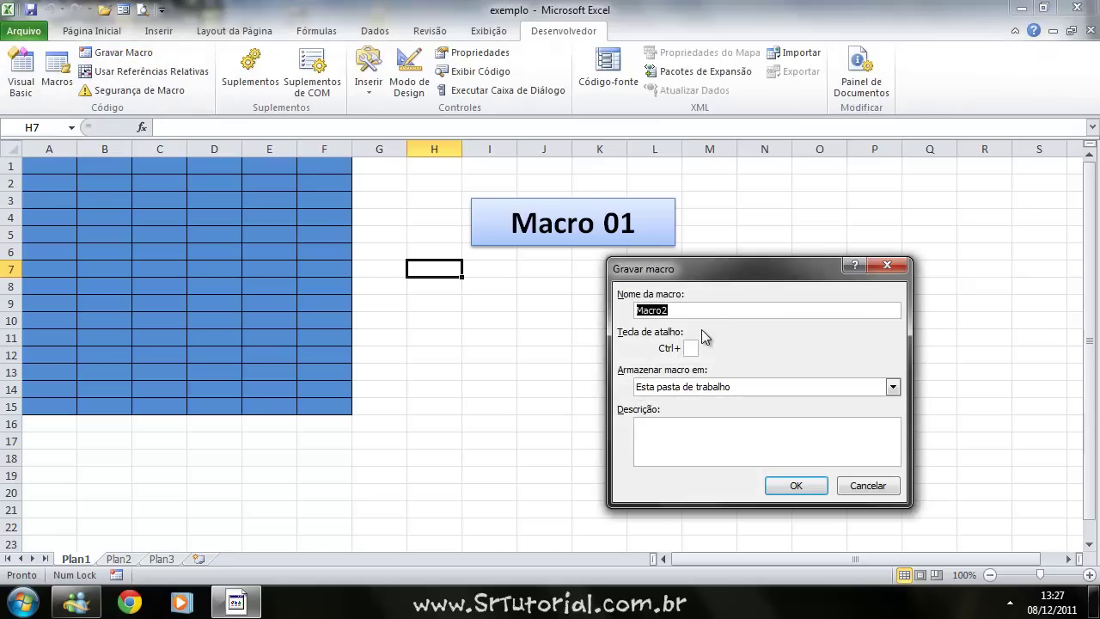
type("Limpar")
left_click(796, 486)
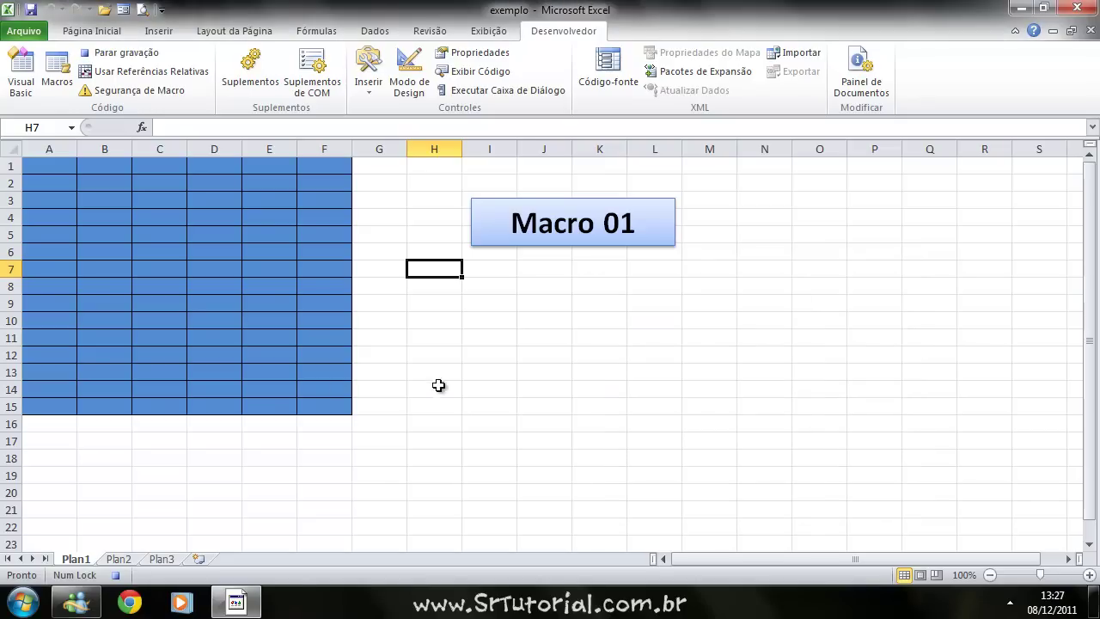
Clear everything from cells A1:F15, select cell J10, and stop the macro recording.
left_click_drag(338, 402, 28, 163)
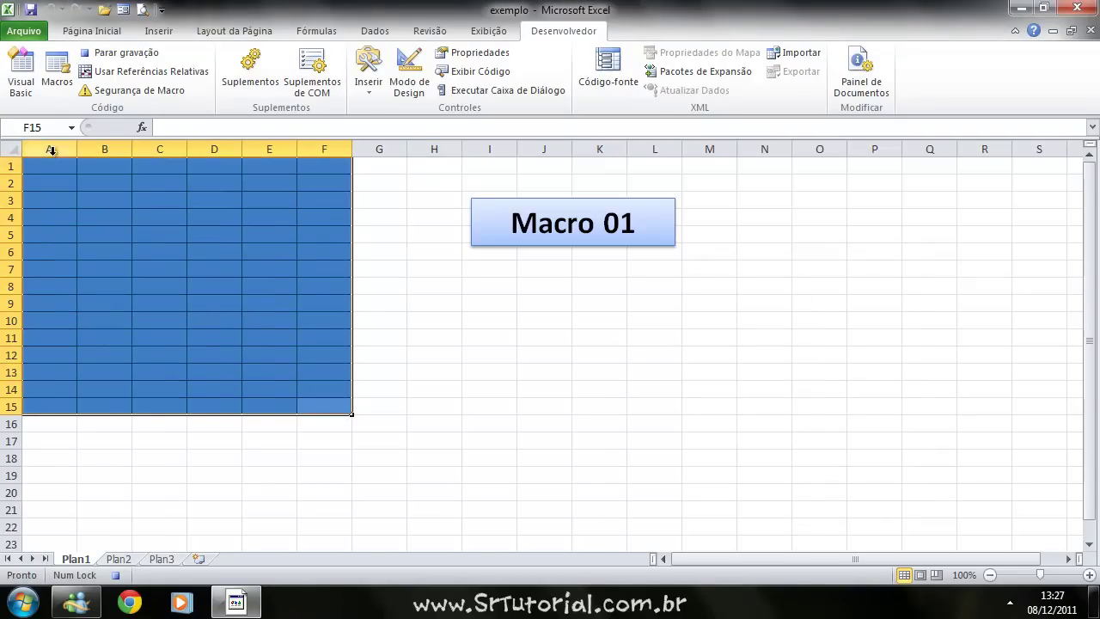
left_click(108, 33)
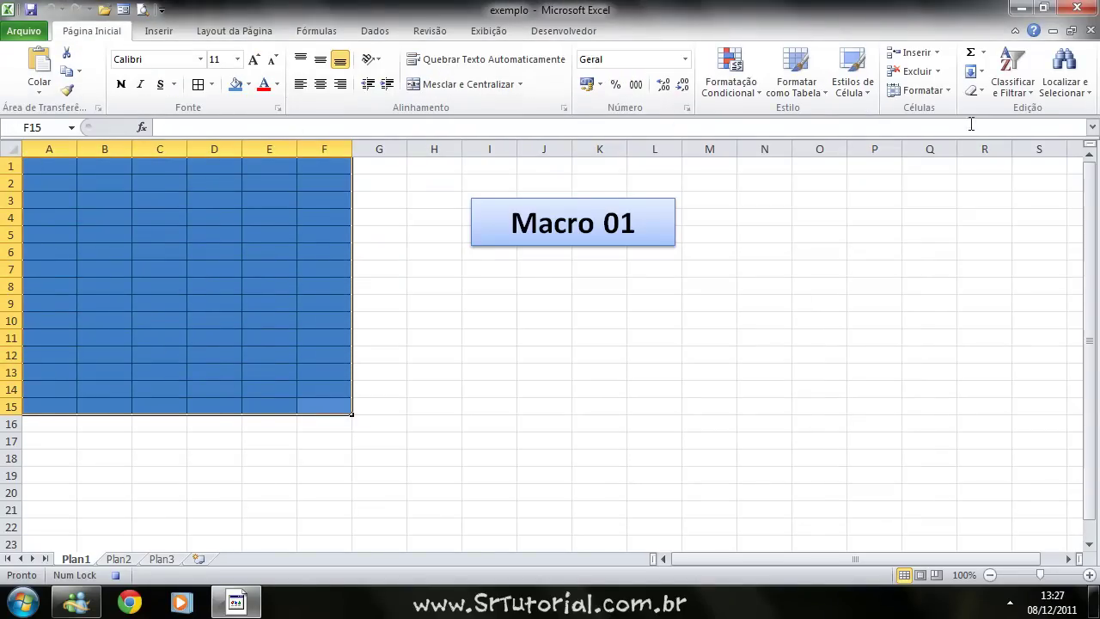
left_click(974, 90)
left_click(1002, 109)
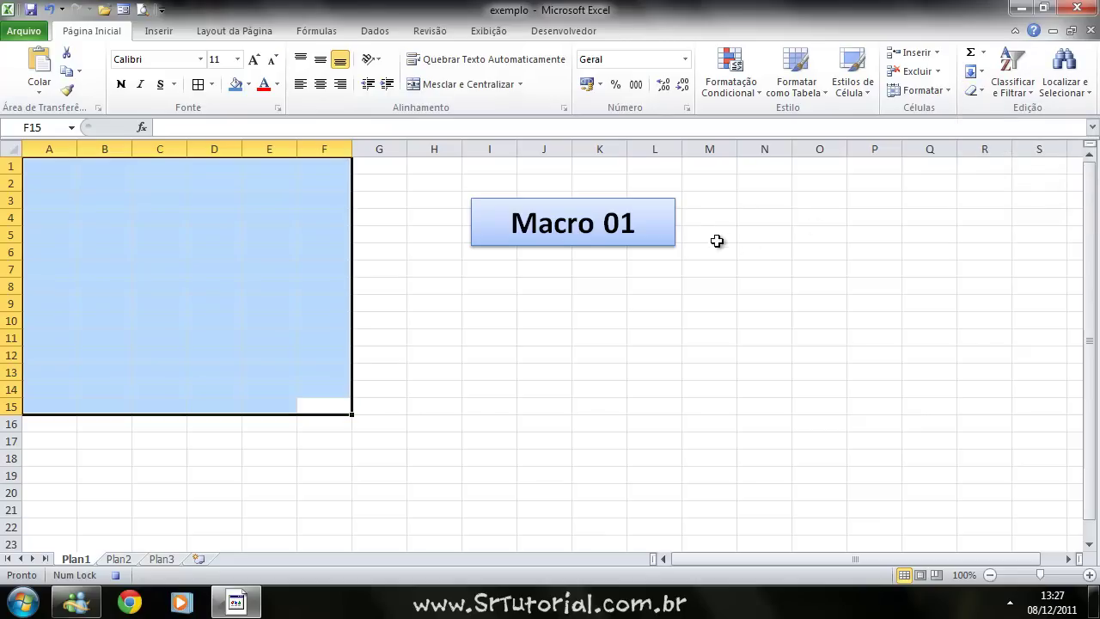
left_click(545, 317)
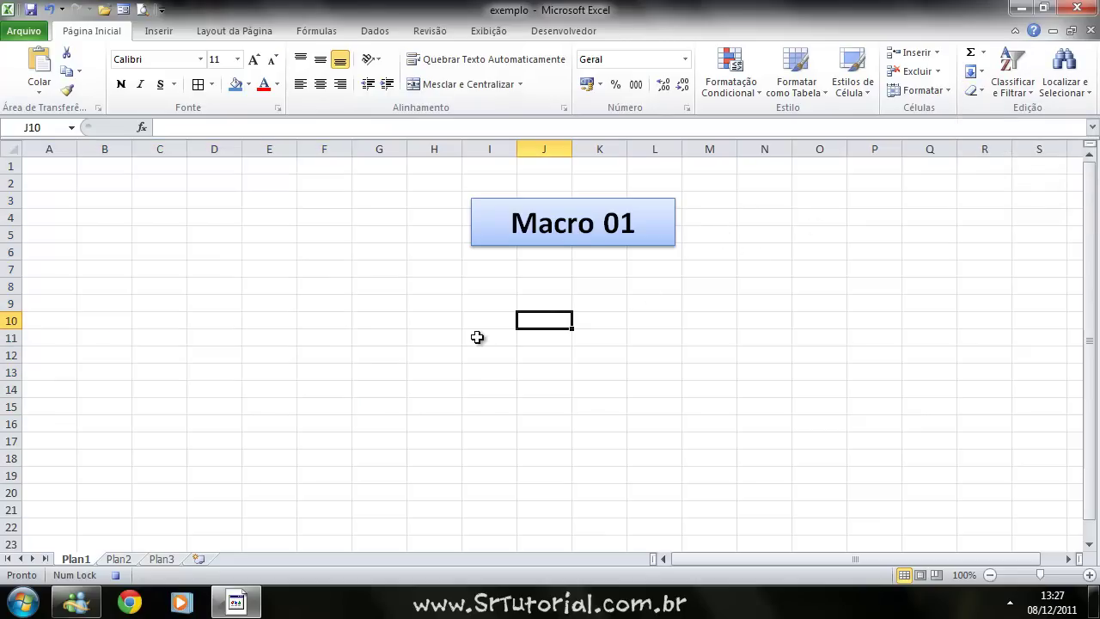
left_click(116, 576)
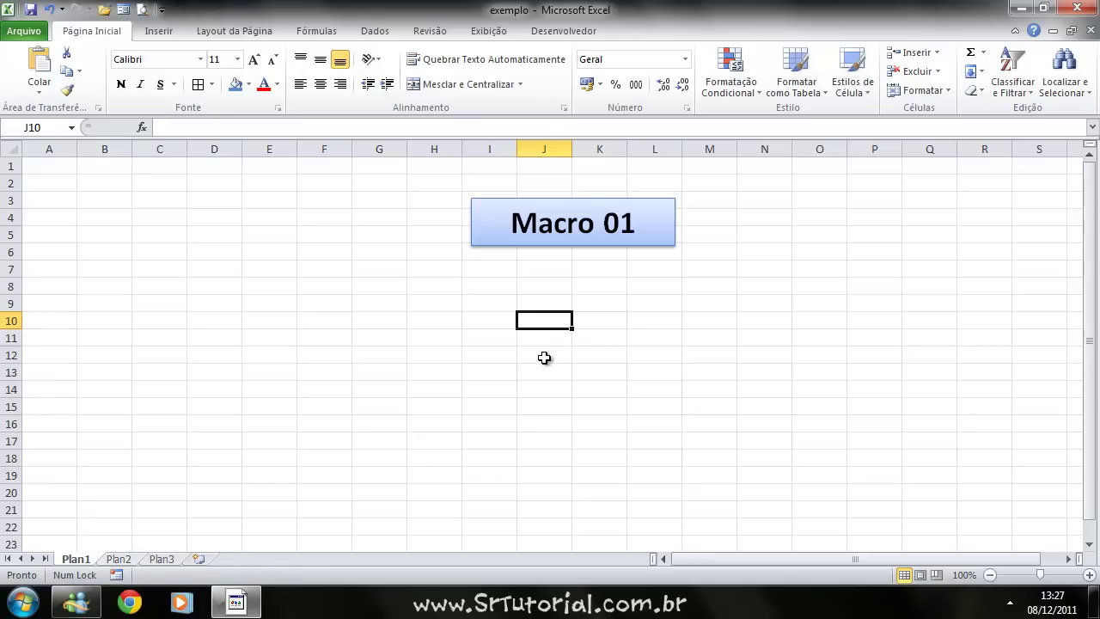
Draw a second rectangle about 1.16 cm high and 6.19 cm wide just below the "Macro 01" rectangle.
left_click(164, 32)
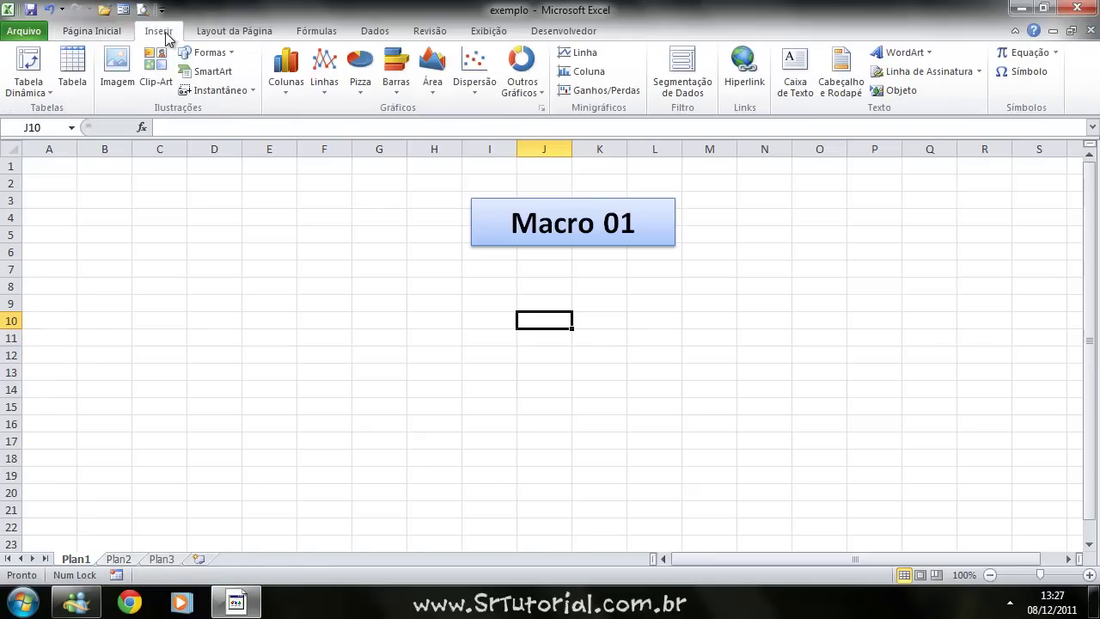
left_click(214, 54)
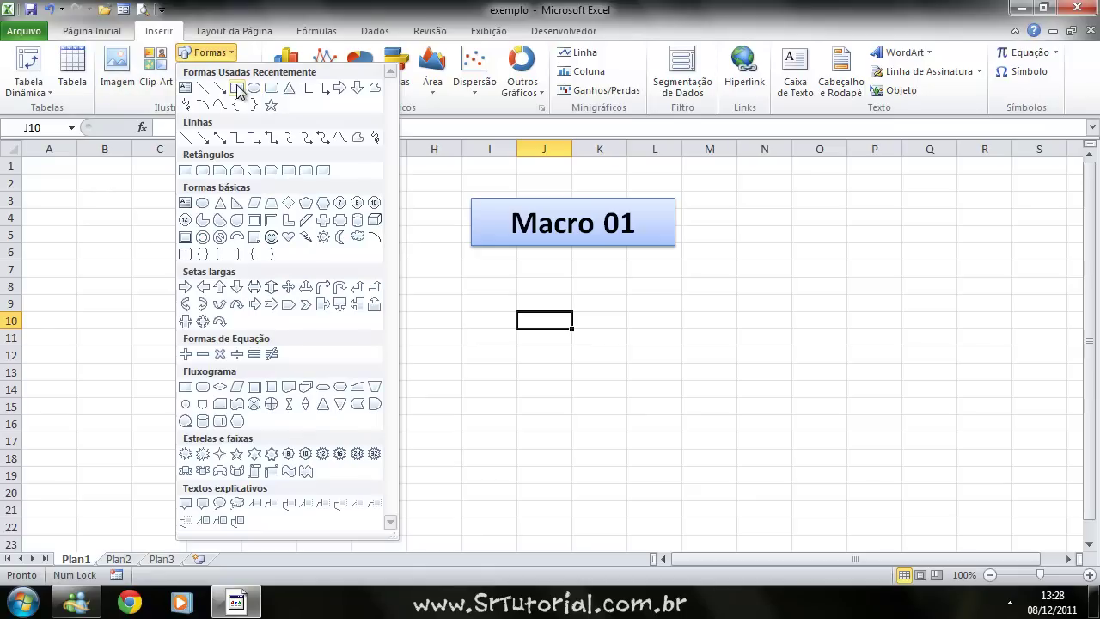
left_click(238, 88)
mouse_move(479, 258)
left_mouse_down()
mouse_move(567, 314)
mouse_move(671, 319)
mouse_move(674, 297)
left_mouse_up()
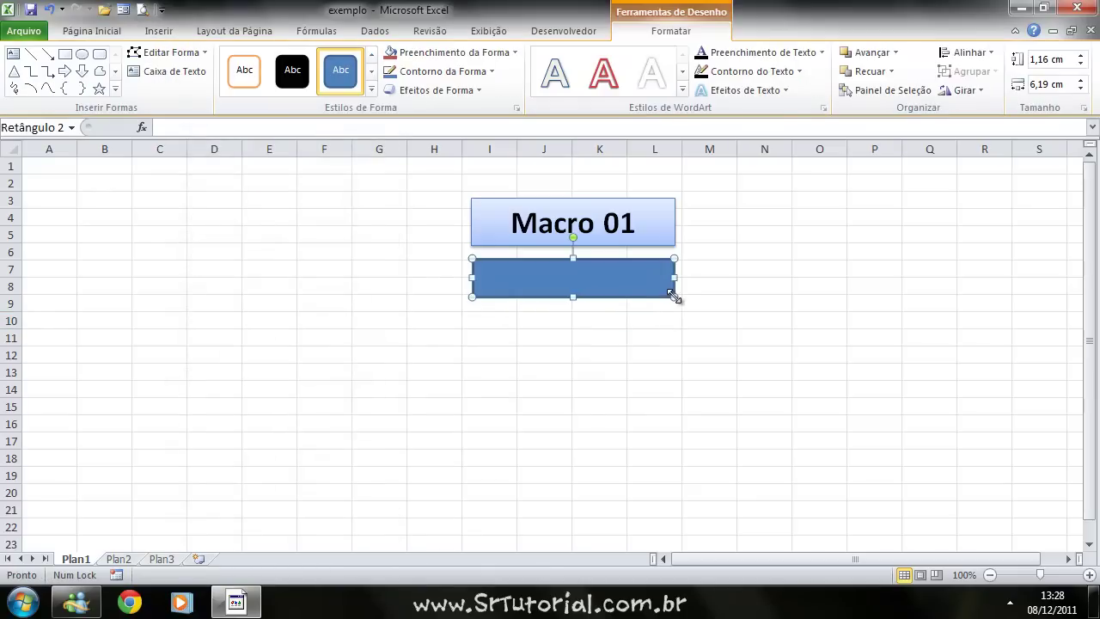
Apply the light red subtle shape style to the second rectangle and label it "Limpar".
left_click(371, 90)
left_click(341, 215)
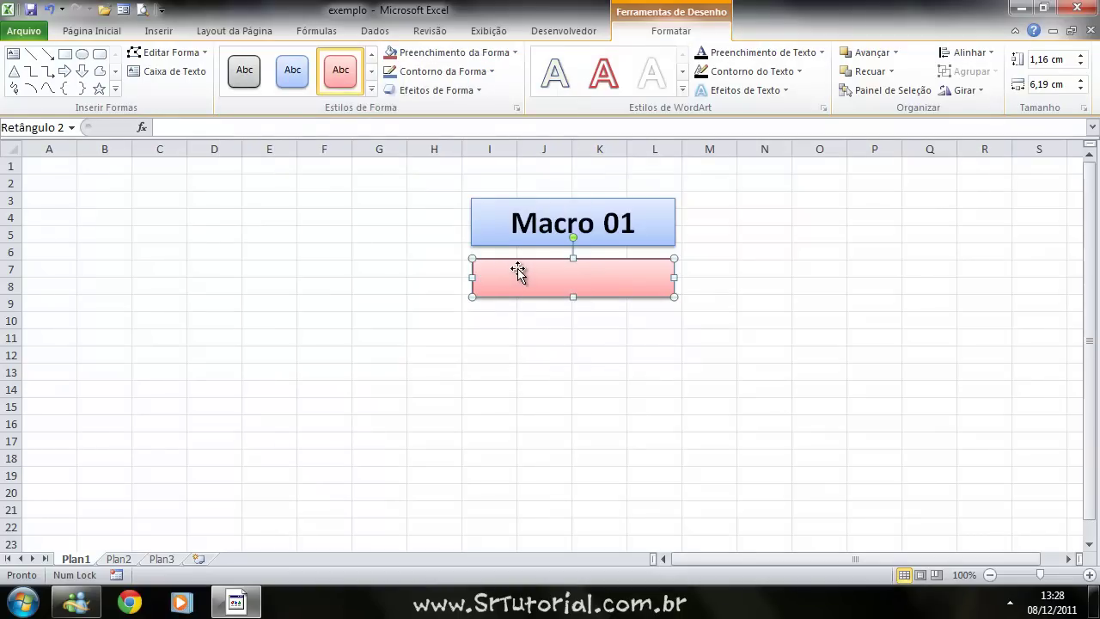
type("Limpar")
Format the "Limpar" label as bold 28 pt text centred horizontally and vertically in its rectangle.
left_click(504, 259)
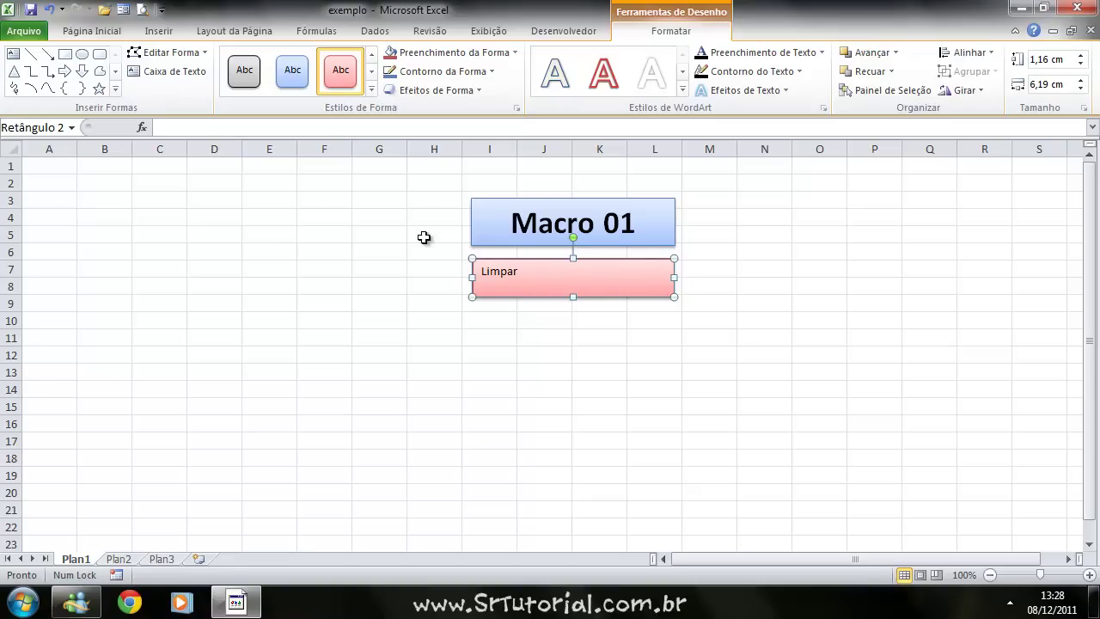
left_click(99, 32)
left_click(248, 66)
left_click(248, 66)
left_click(249, 66)
left_click(249, 66)
left_click(249, 66)
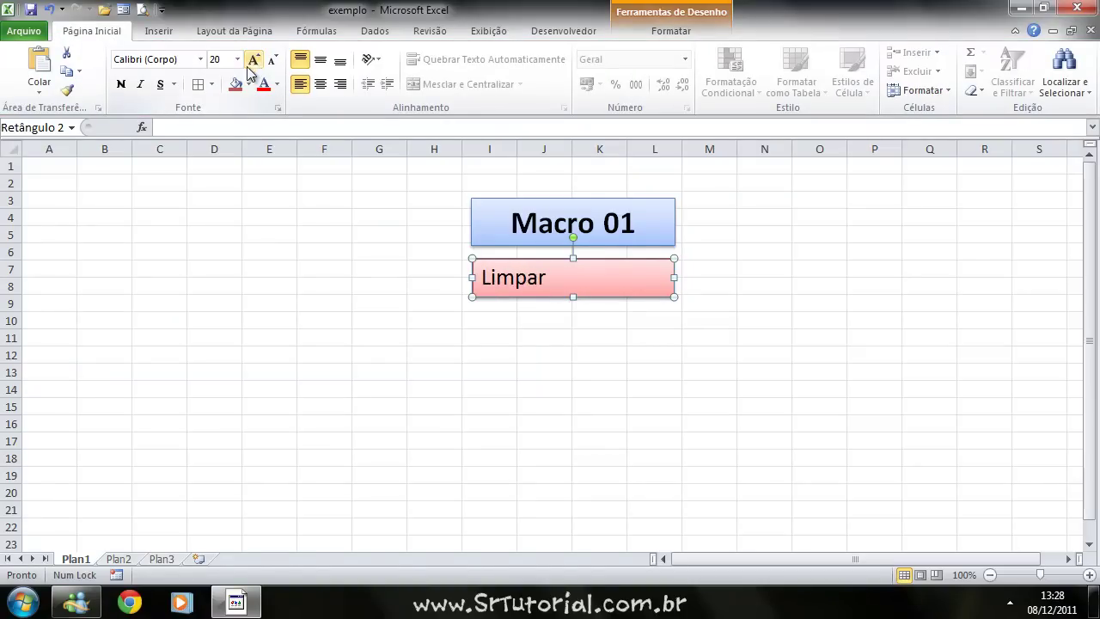
left_click(120, 83)
left_click(320, 62)
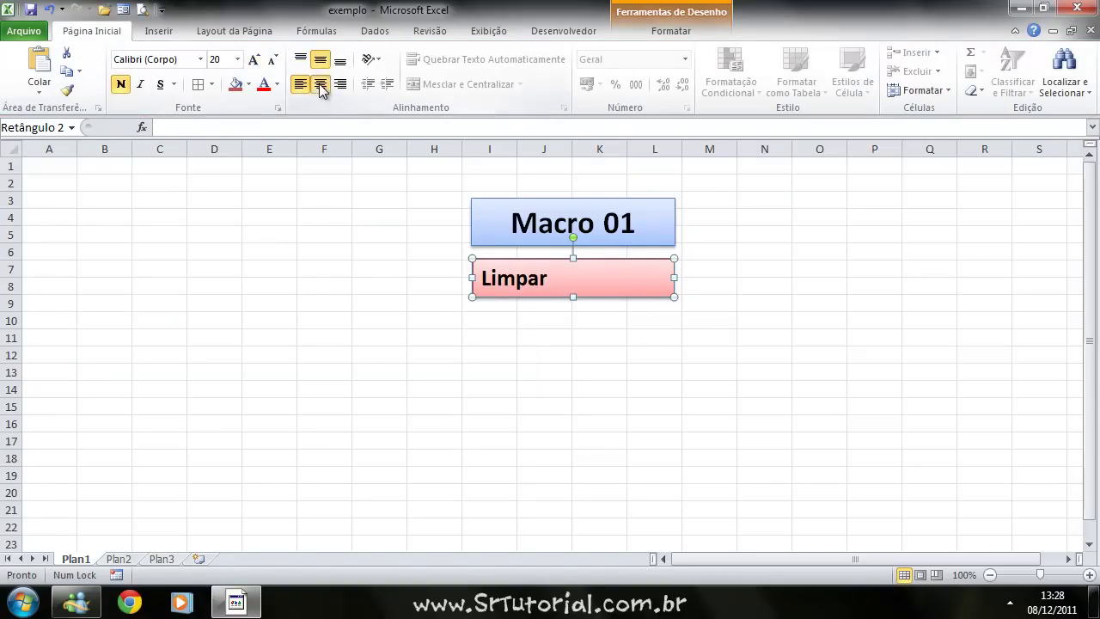
left_click(320, 84)
left_click(255, 60)
left_click(254, 61)
left_click(255, 60)
left_click(254, 60)
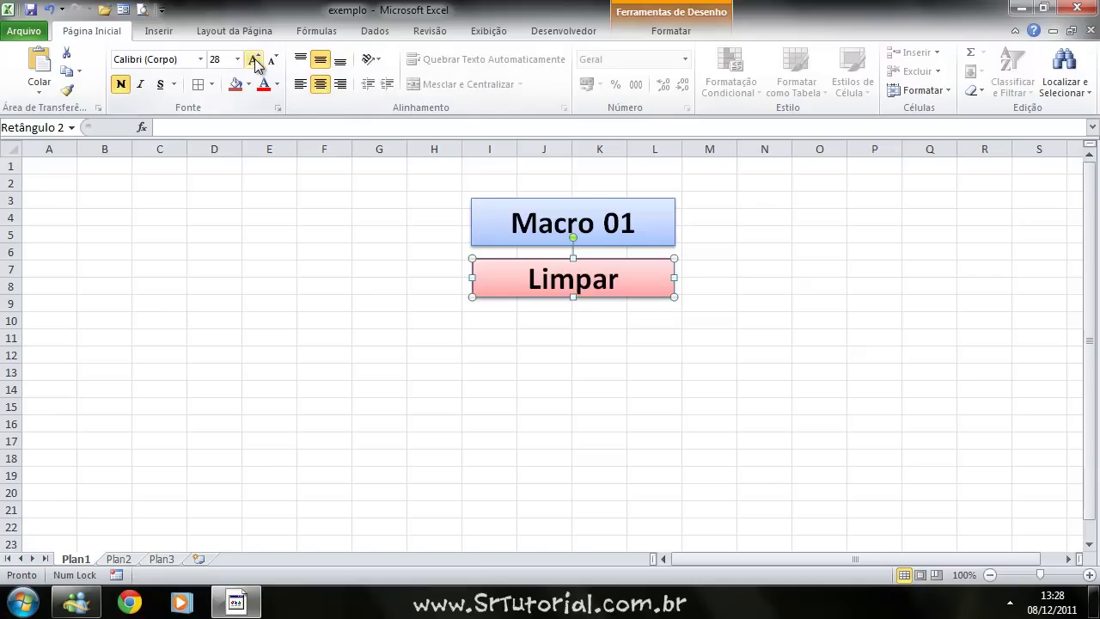
Deselect the "Limpar" rectangle and run the formatting macro from the "Macro 01" rectangle.
left_click(615, 358)
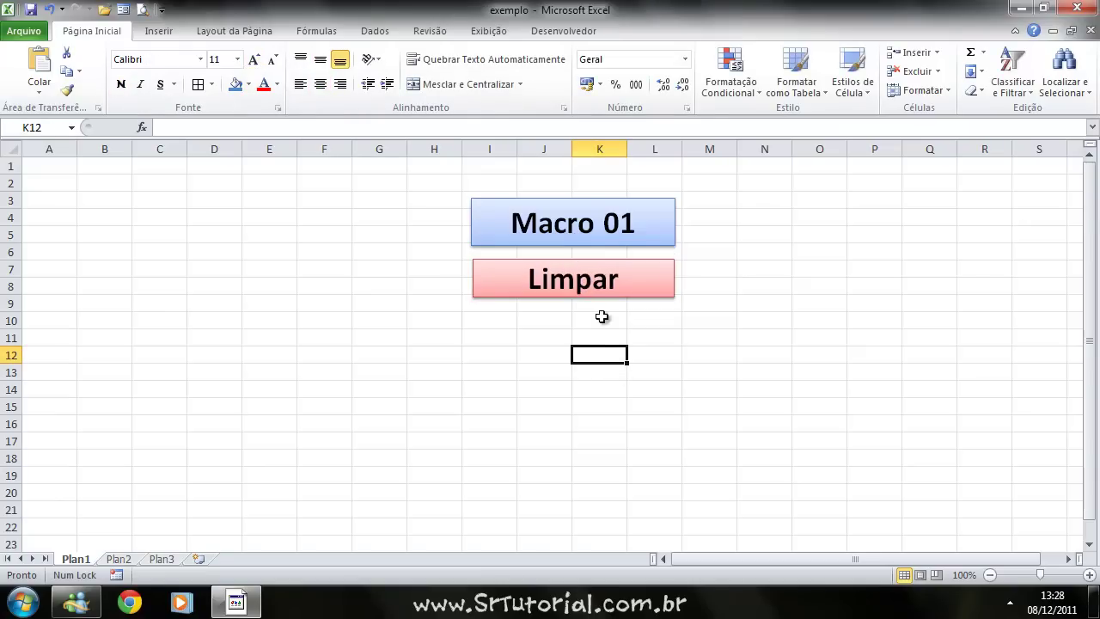
left_click(599, 238)
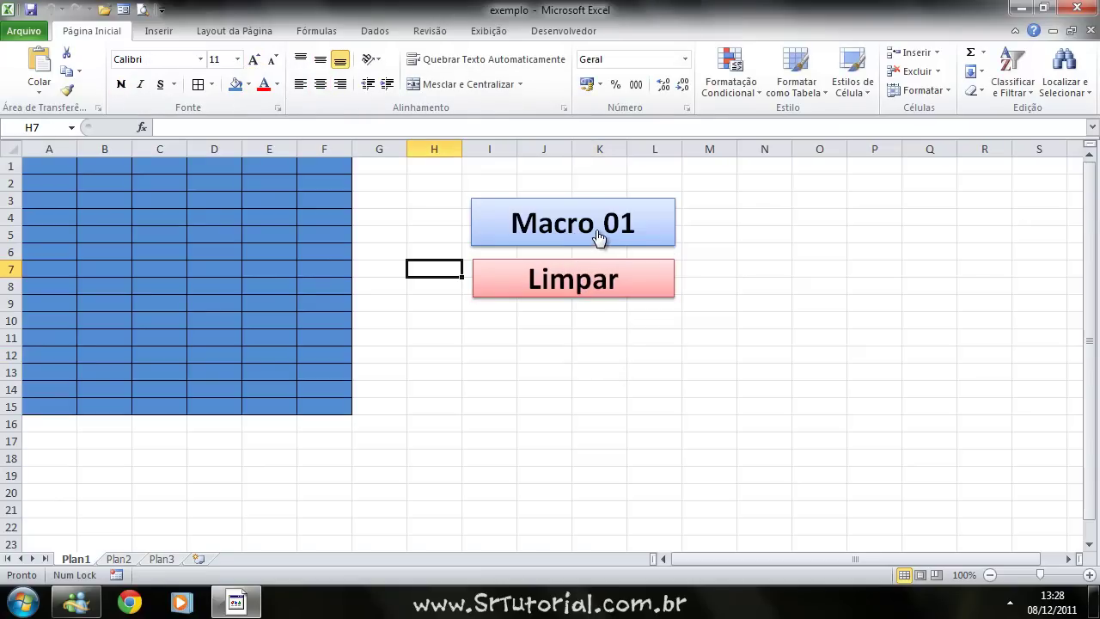
Assign the Limpar macro to the "Limpar" rectangle and deselect the rectangle.
left_click(507, 278)
right_click(508, 261)
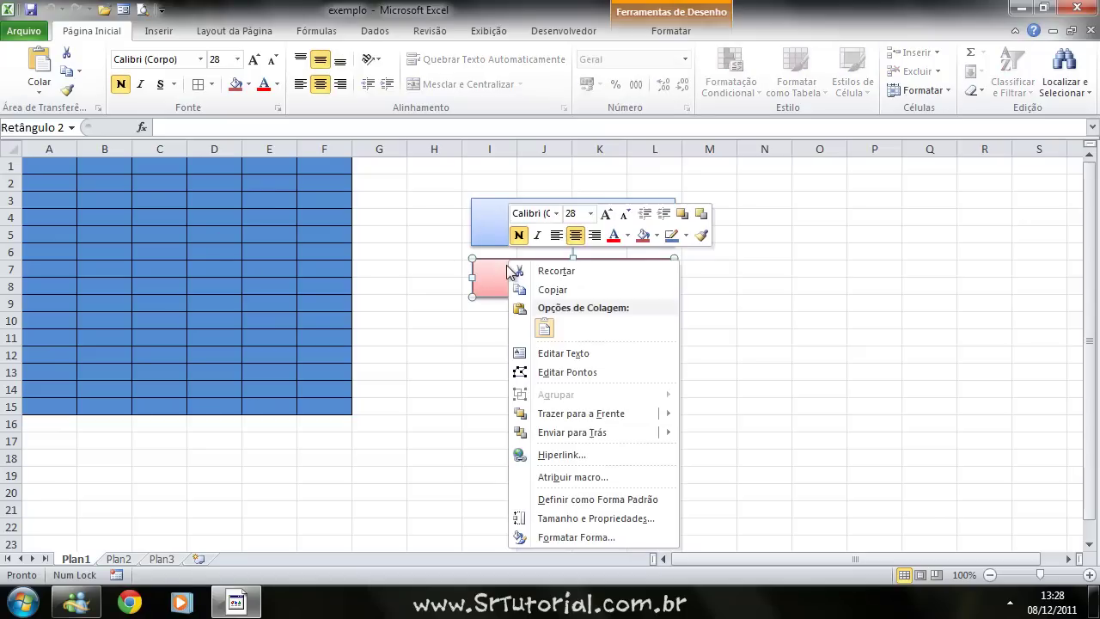
left_click(576, 475)
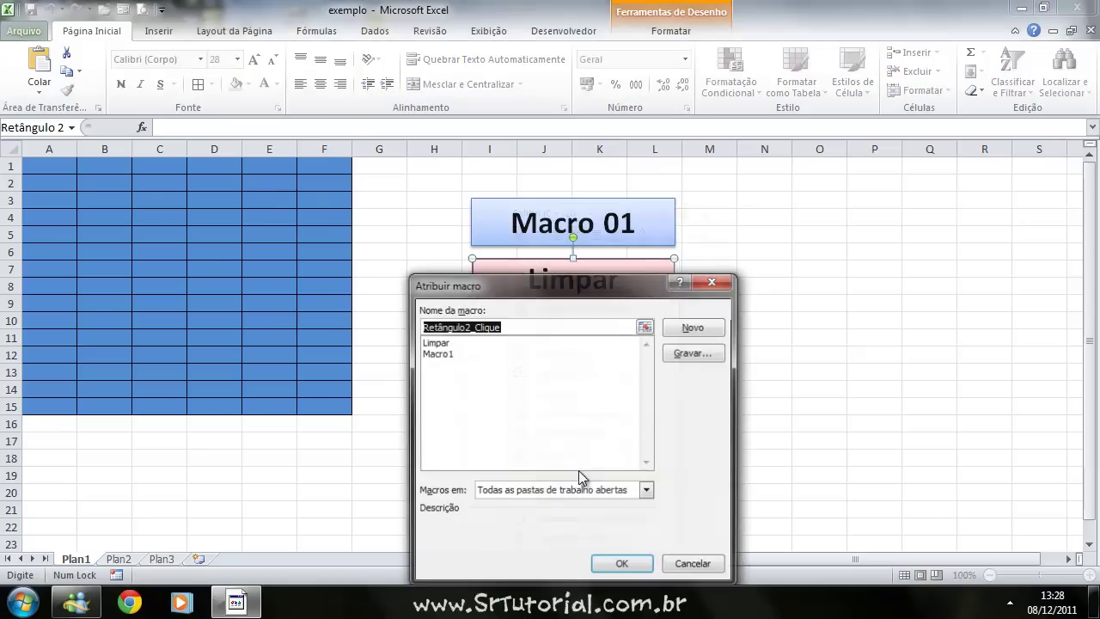
left_click(450, 343)
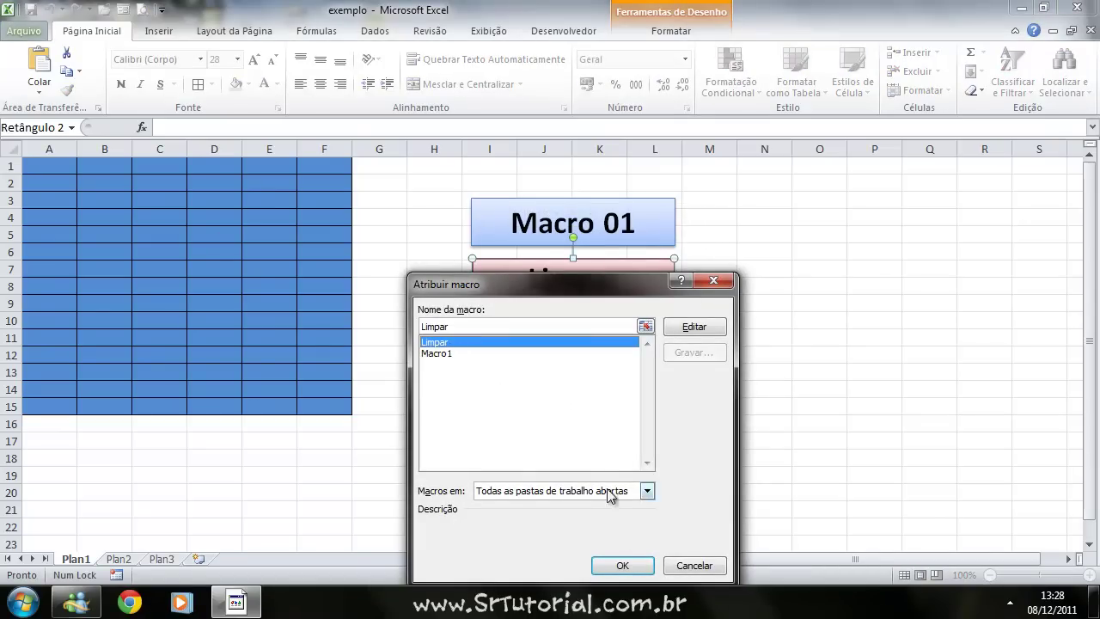
left_click(624, 566)
left_click(565, 337)
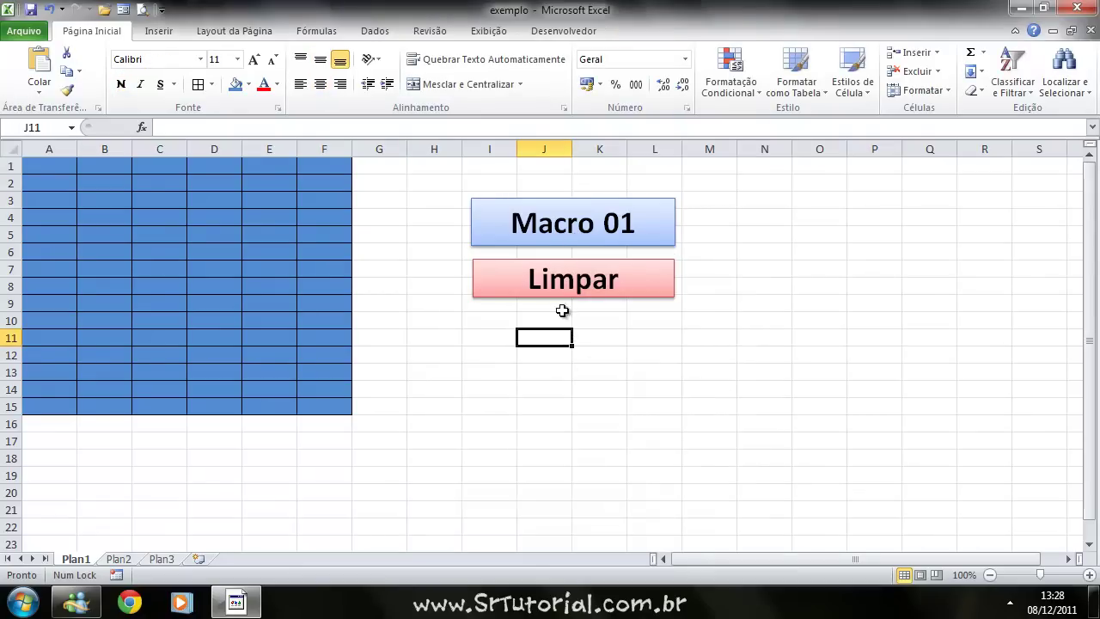
Test both buttons by running the "Limpar" and "Macro 01" macros alternately several times, ending with the formatted range.
left_click(557, 287)
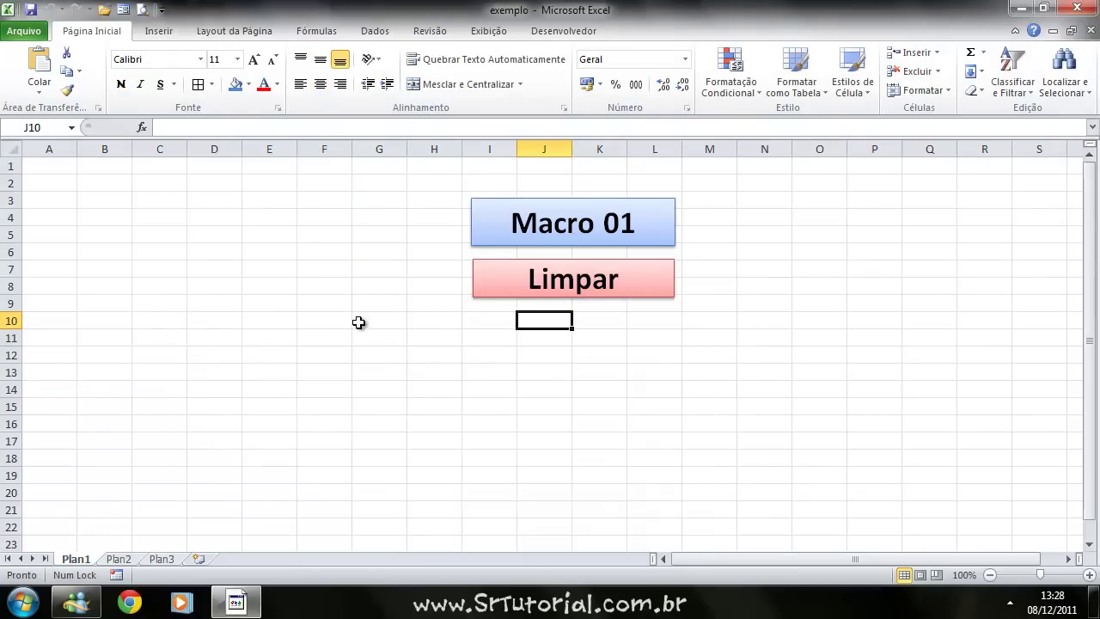
left_click(490, 243)
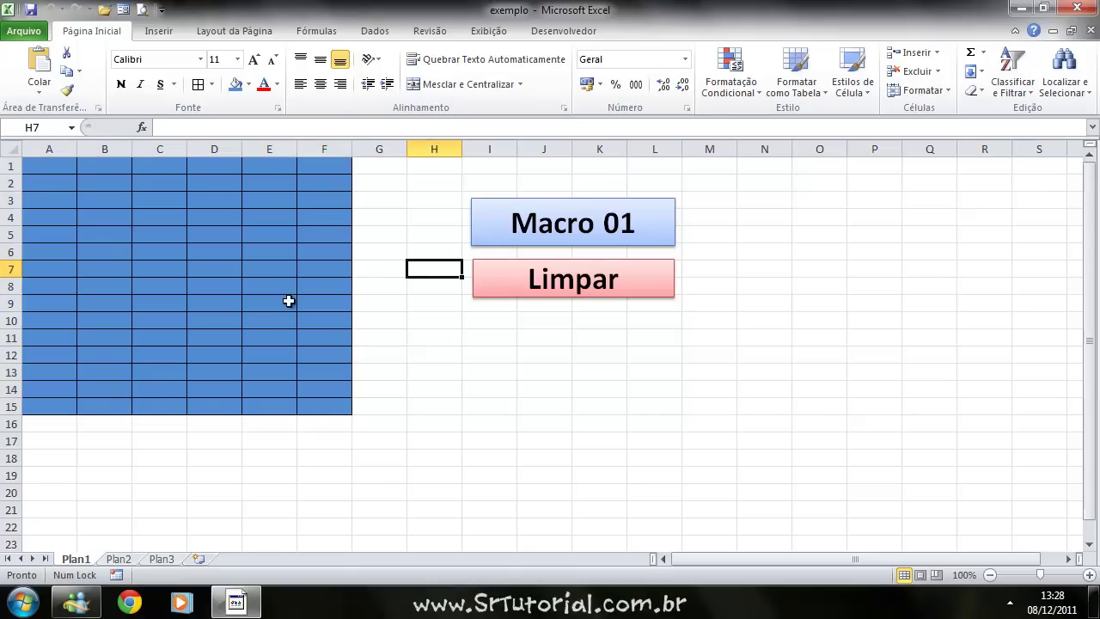
left_click(487, 285)
left_click(492, 240)
left_click(490, 282)
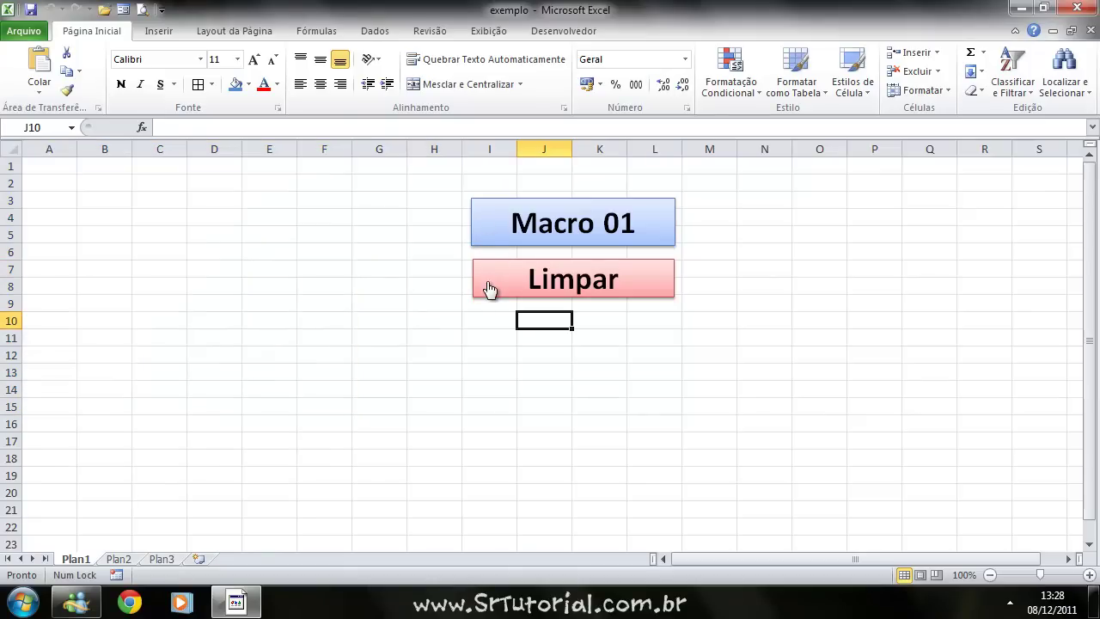
left_click(491, 240)
left_click(493, 287)
left_click(491, 243)
left_click(498, 278)
left_click(492, 241)
left_click(494, 279)
left_click(492, 240)
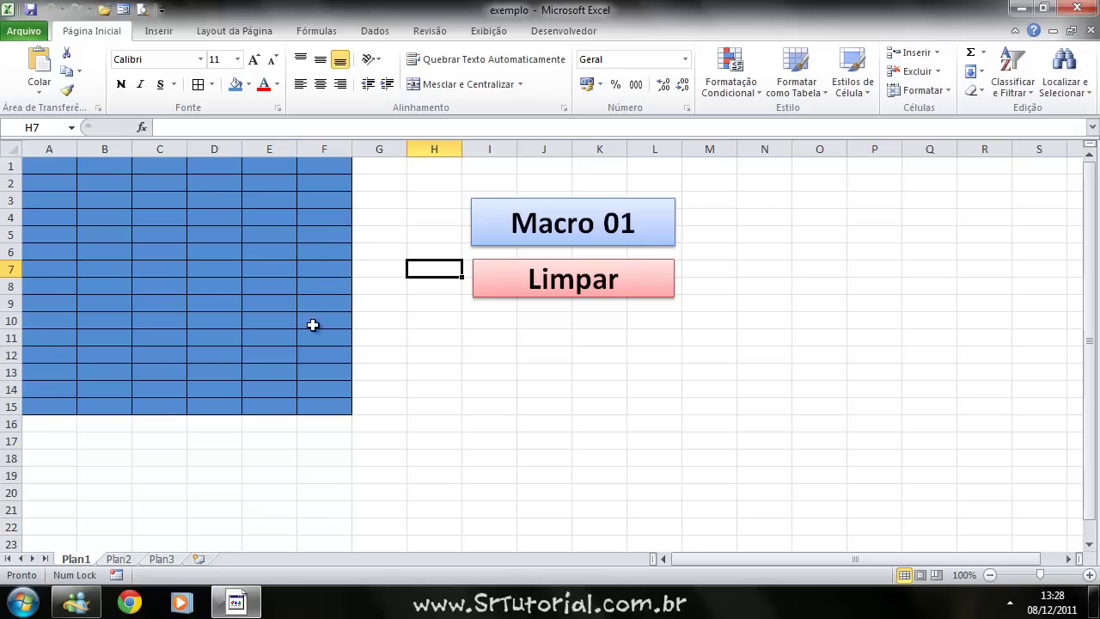
Fill the odd-numbered rows of A1:F15 with a lighter blue tint so the rows alternate in colour.
left_click_drag(49, 166, 182, 181)
left_click(159, 183)
left_click_drag(49, 166, 315, 165)
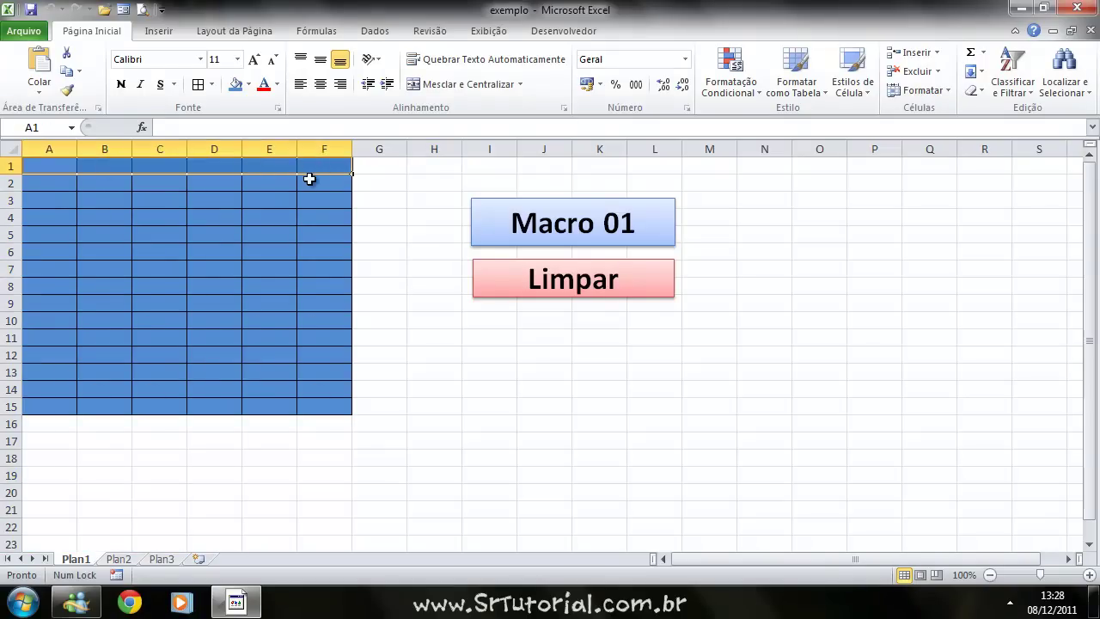
left_click_drag(61, 201, 323, 208)
left_click_drag(59, 233, 314, 237)
left_click_drag(69, 269, 324, 272)
left_click_drag(56, 305, 298, 307)
left_click_drag(55, 338, 323, 338)
left_click_drag(61, 370, 323, 373)
left_click_drag(60, 401, 323, 401)
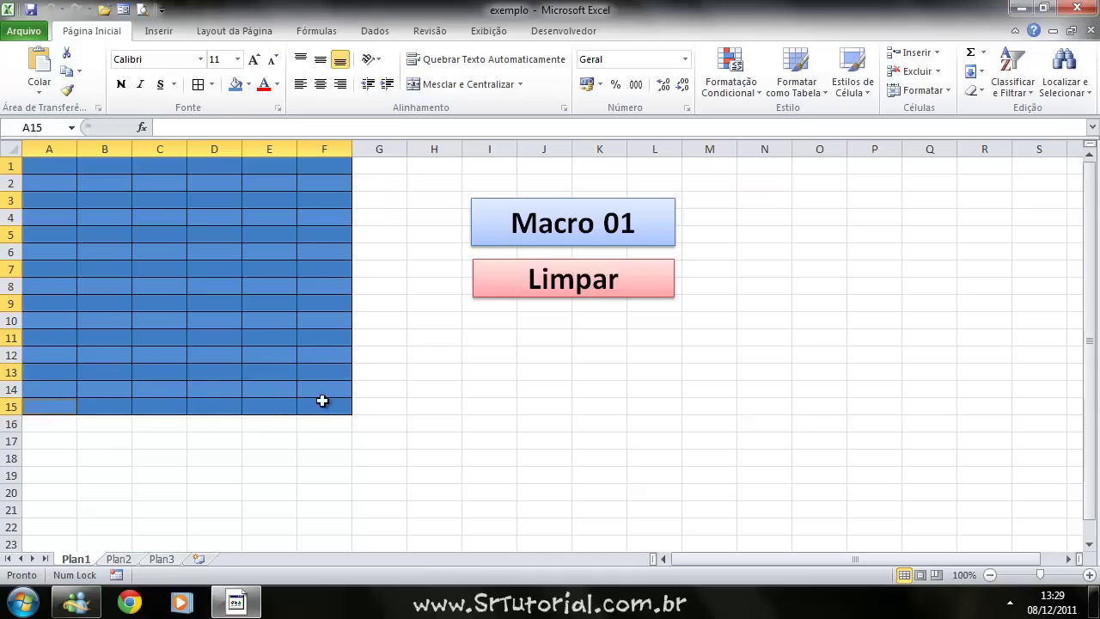
left_click(249, 85)
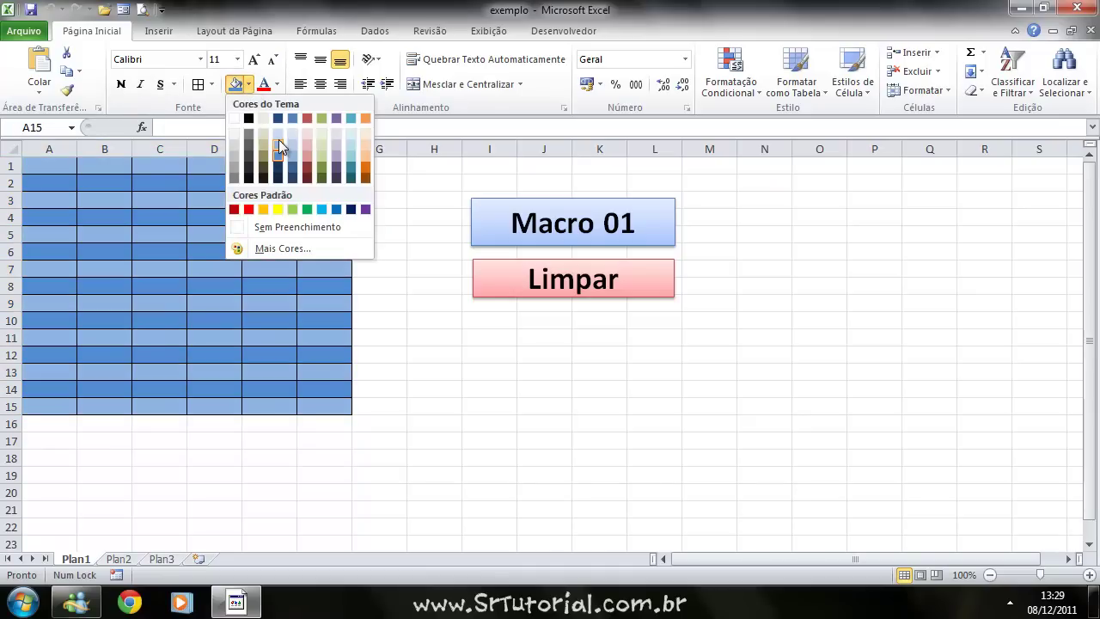
left_click(279, 139)
left_click(409, 273)
Enter g, d, e, h, tr, e, d, c, h, u, w, r, g, h and i down cells A1 to A15.
left_click(60, 162)
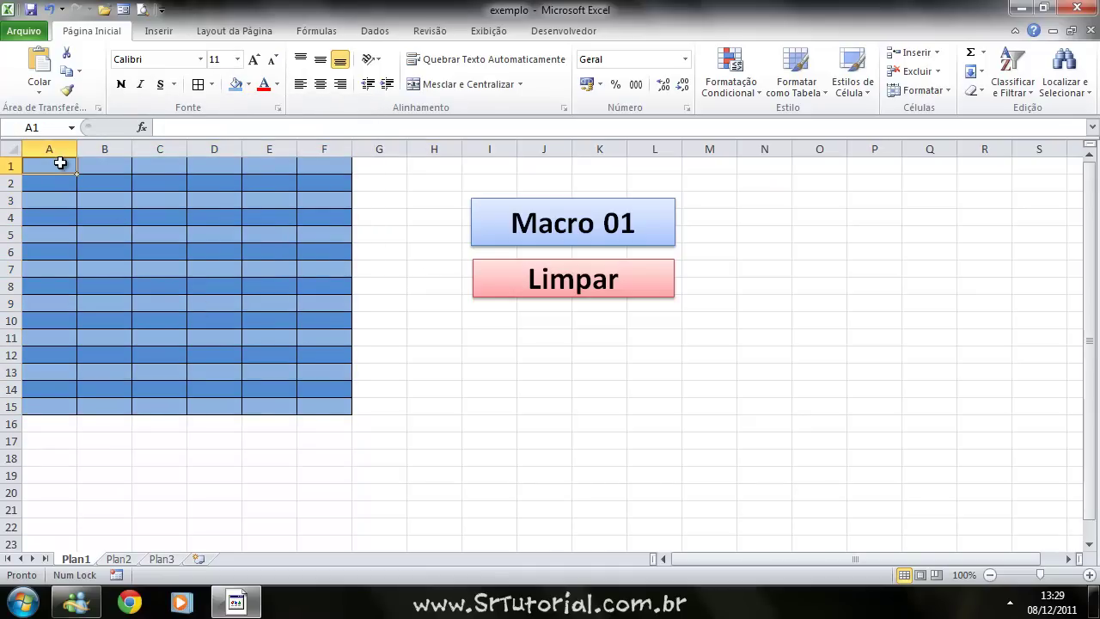
type("g")
key("Return")
type("d")
key("Return")
type("e")
key("Return")
type("h")
key("Return")
type("tr")
key("Return")
type("e")
key("Return")
type("d")
key("Return")
type("c")
key("Return")
type("h")
key("Return")
type("u")
key("Return")
type("w")
key("Return")
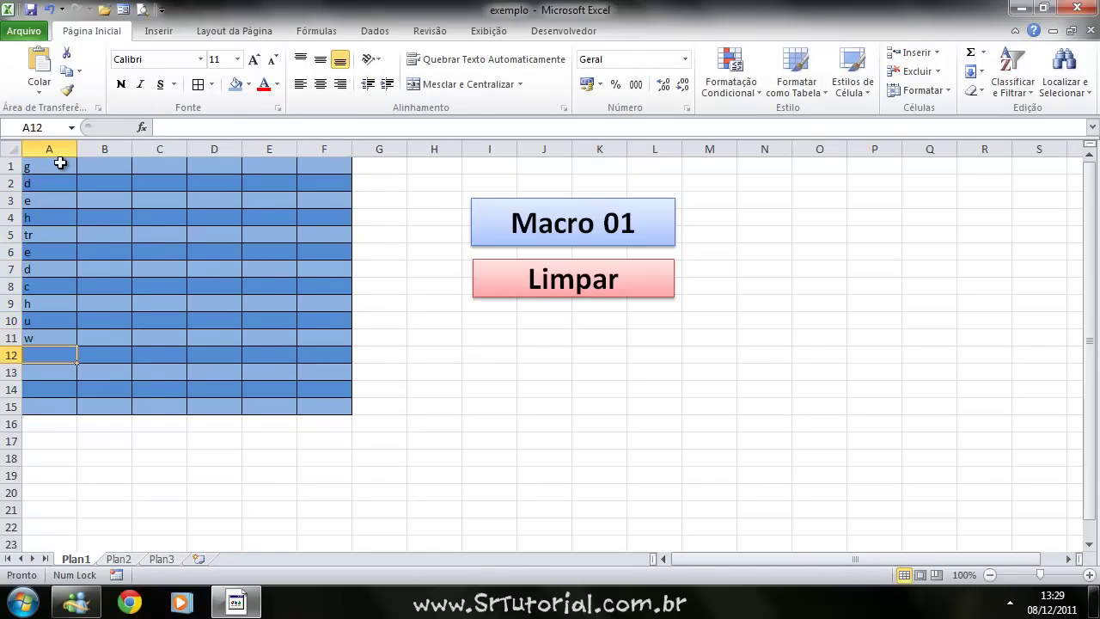
key("Return")
key("Up")
type("r")
key("Return")
type("g")
key("Return")
type("h")
key("Return")
type("i")
key("Return")
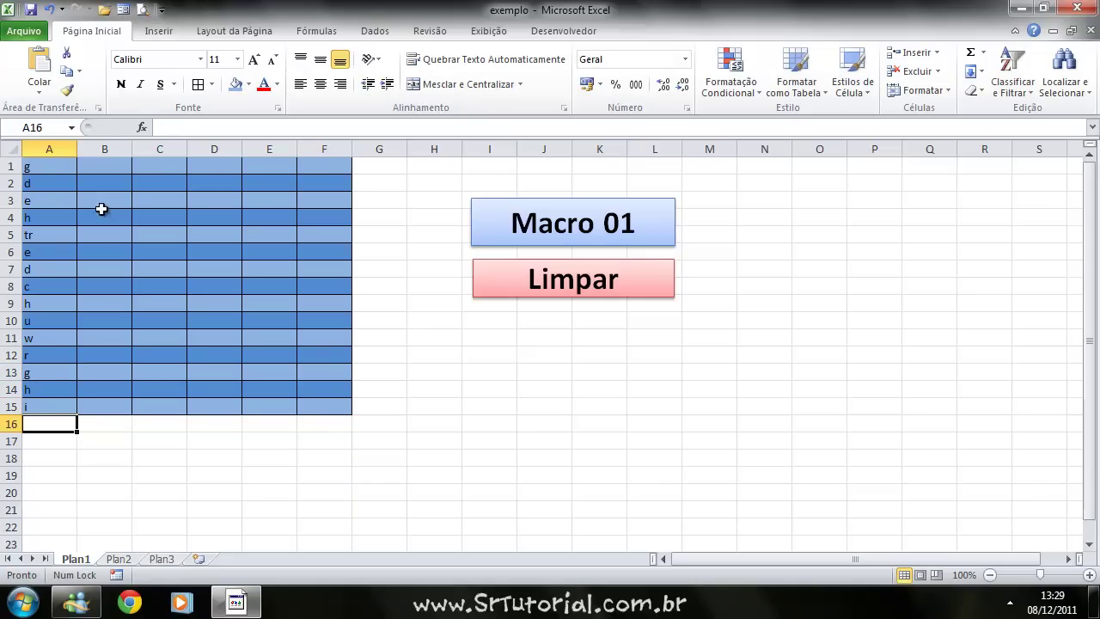
Try sorting A1:F15 from A to Z, and undo the sort.
left_click_drag(58, 172, 327, 407)
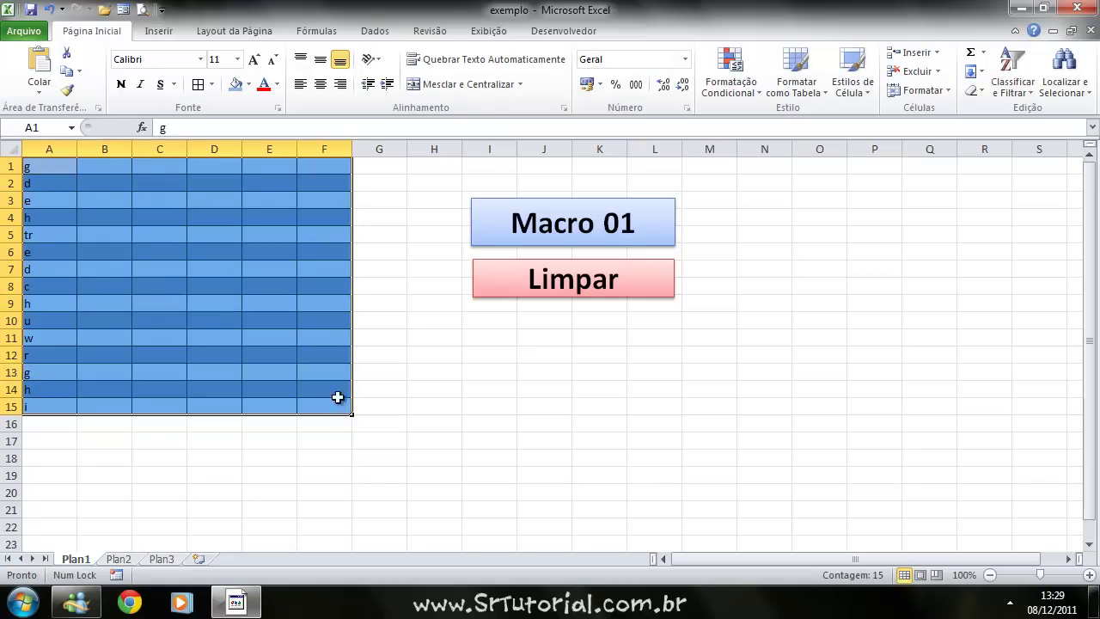
left_click(1011, 82)
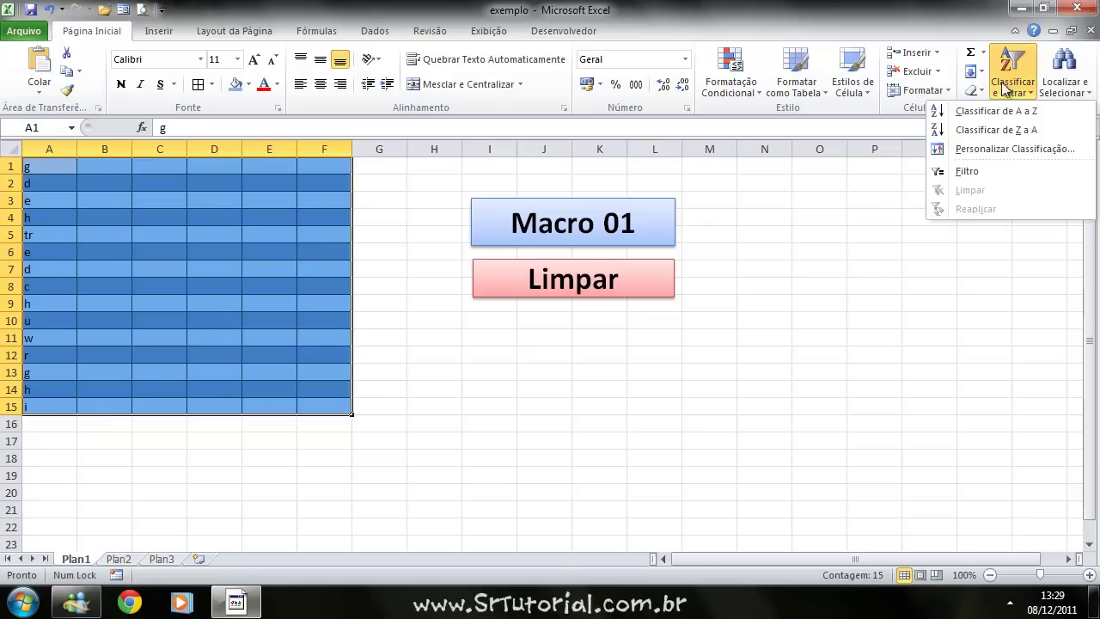
left_click(991, 112)
left_click(599, 406)
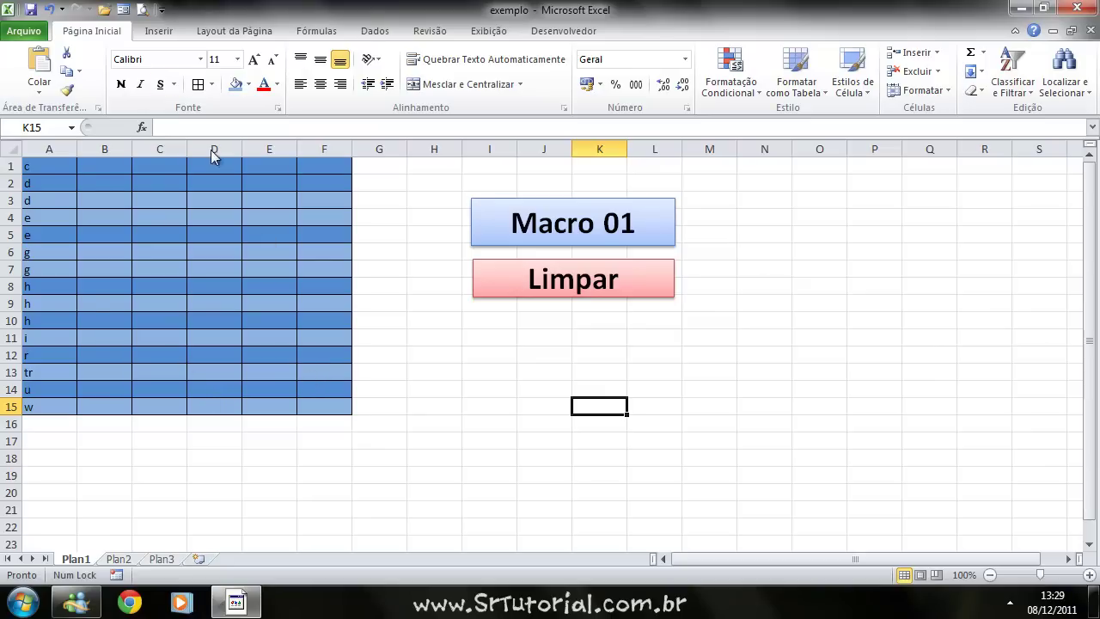
left_click(49, 10)
left_click(400, 353)
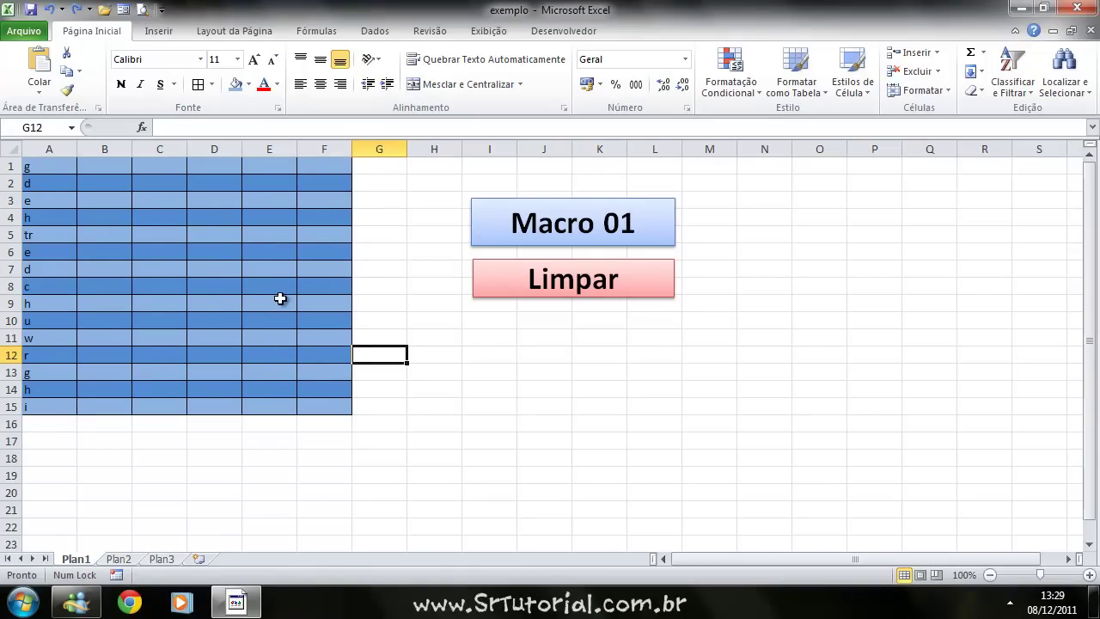
Start recording a new macro named "Colorir", stored in this workbook.
left_click(561, 33)
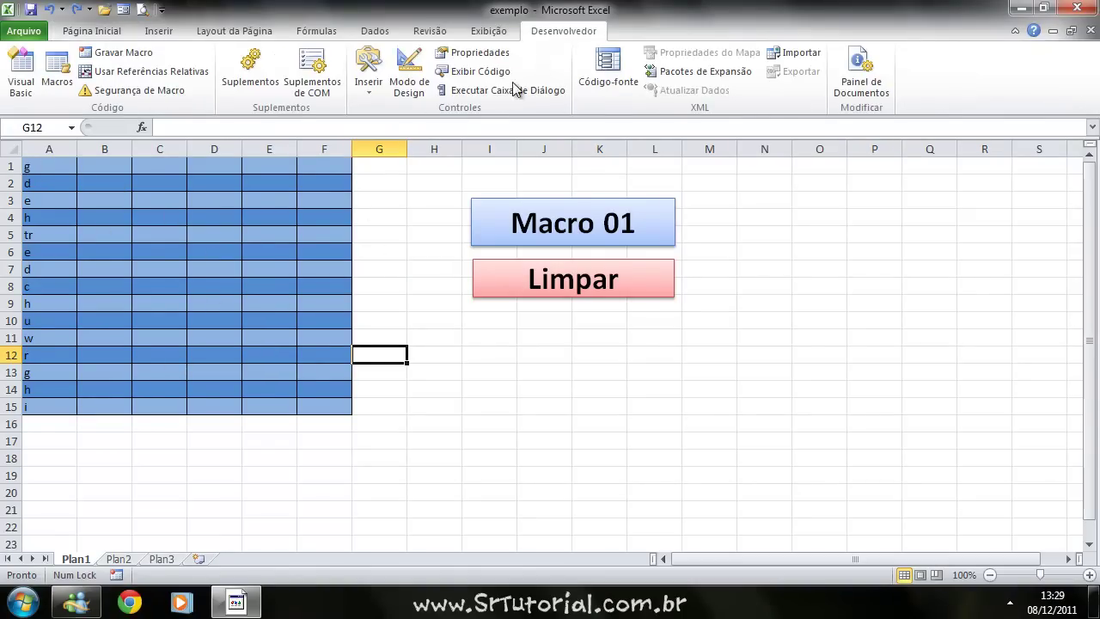
left_click(116, 53)
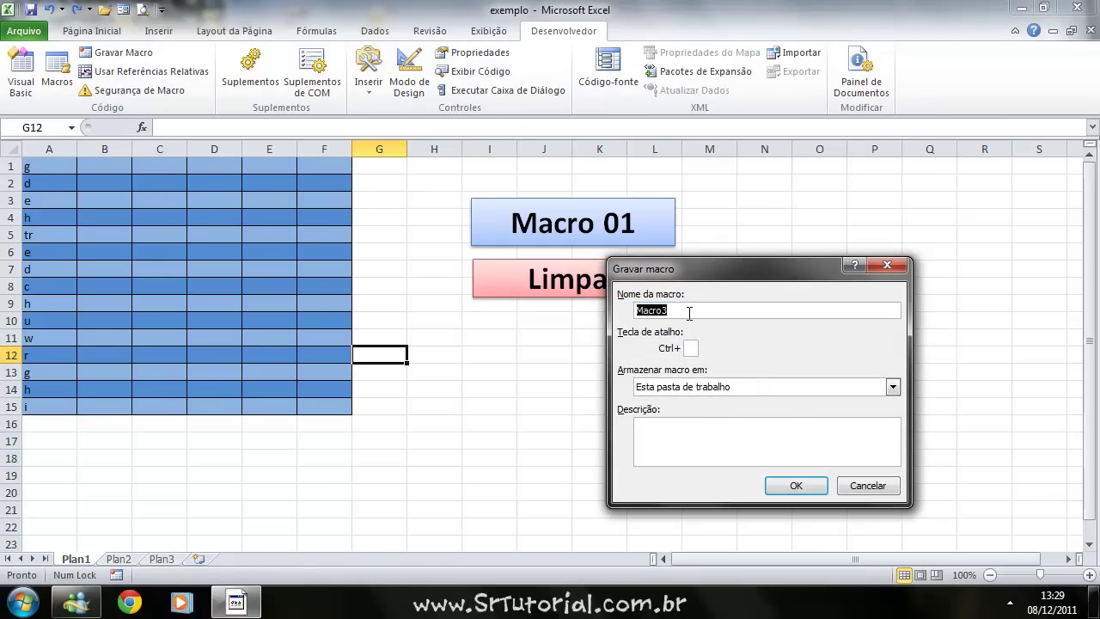
type("Colorir")
left_click(784, 486)
left_click_drag(47, 163, 301, 166)
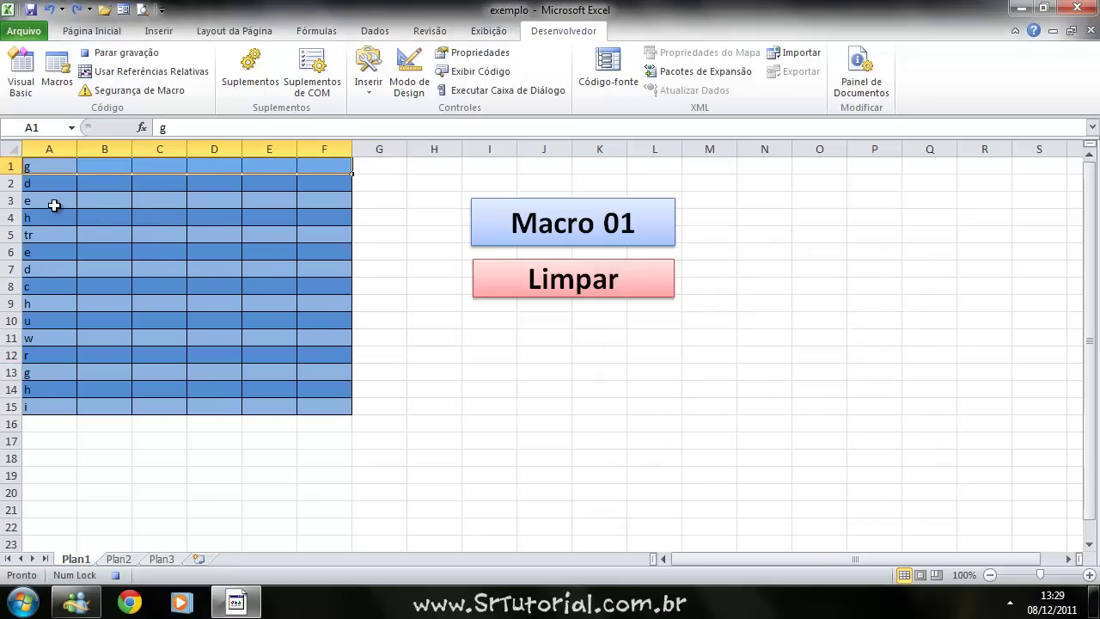
left_click_drag(66, 201, 297, 201)
left_click(53, 236, "ctrl")
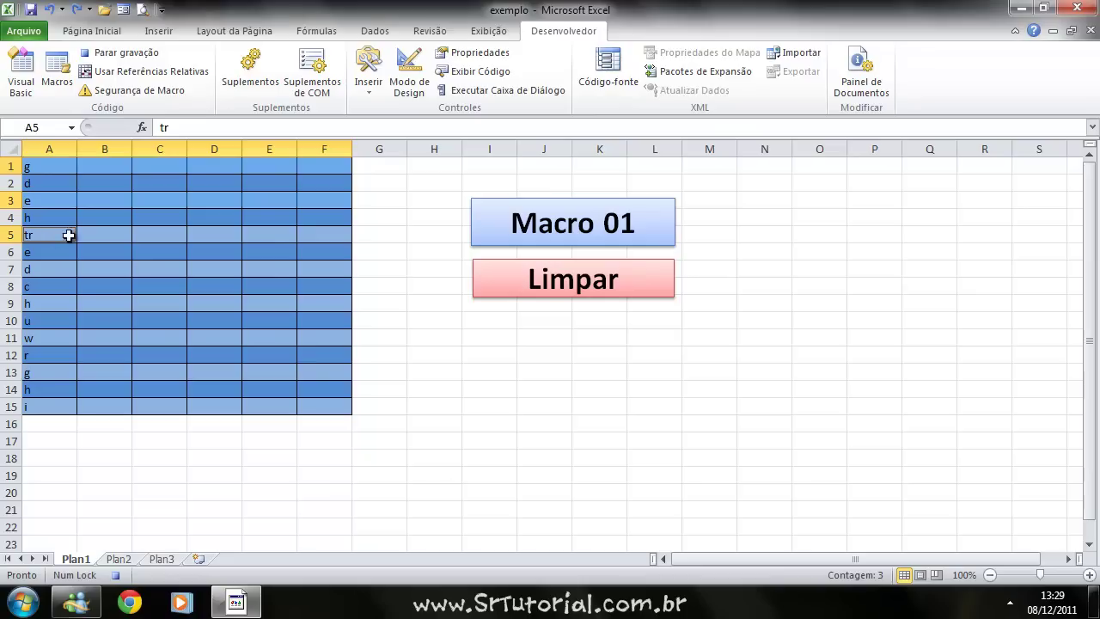
left_click_drag(53, 236, 331, 238)
Fill the whole range A1:F15 with the medium blue tint of the dark blue theme colour.
left_click_drag(51, 166, 320, 409)
left_click(101, 36)
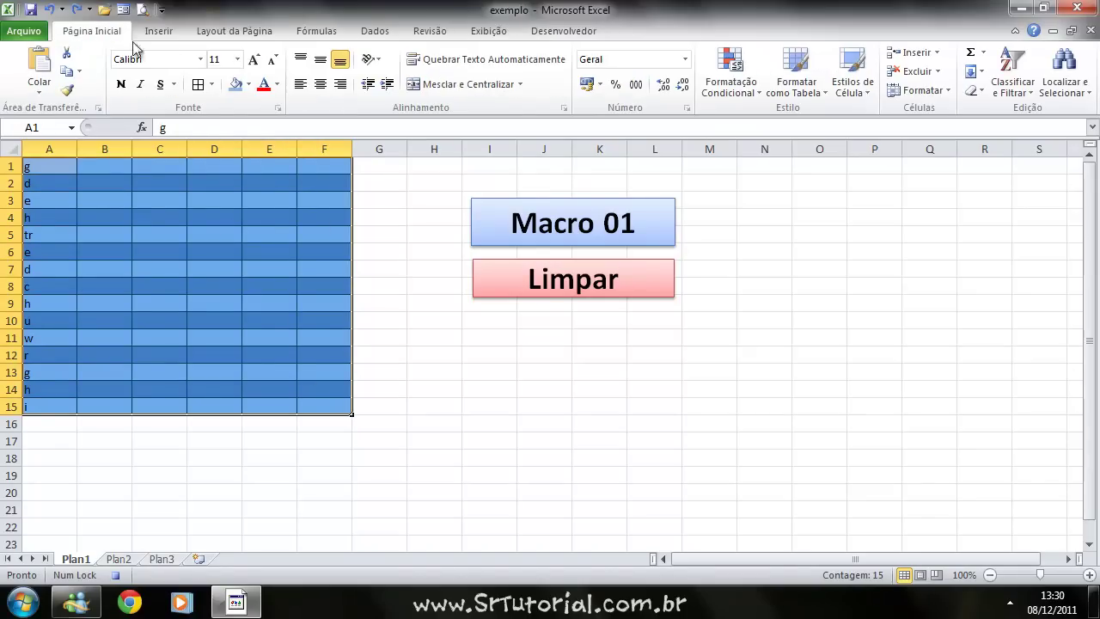
left_click(248, 84)
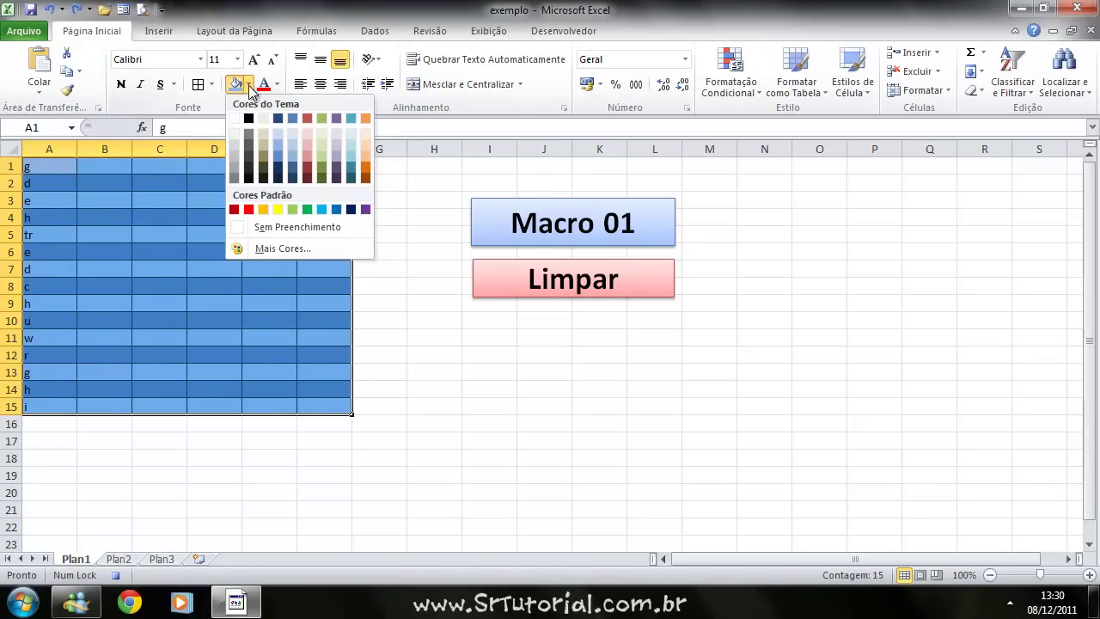
left_click(276, 155)
Fill the even-numbered rows from A2:F2 to A14:F14 with a pale blue tint and stop recording the macro.
left_click_drag(60, 180, 329, 186)
left_click_drag(61, 221, 335, 221)
left_click_drag(57, 255, 312, 250)
left_click_drag(61, 284, 315, 287)
left_click_drag(61, 322, 331, 323)
left_click_drag(61, 363, 311, 353)
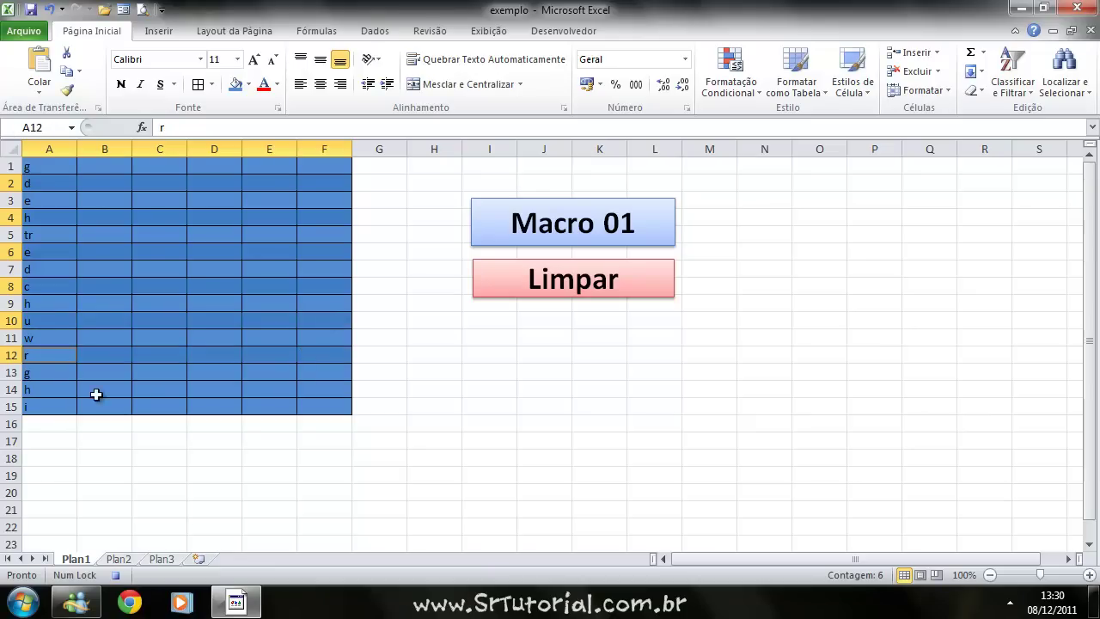
left_click(77, 392, "ctrl")
left_click_drag(76, 392, 339, 392)
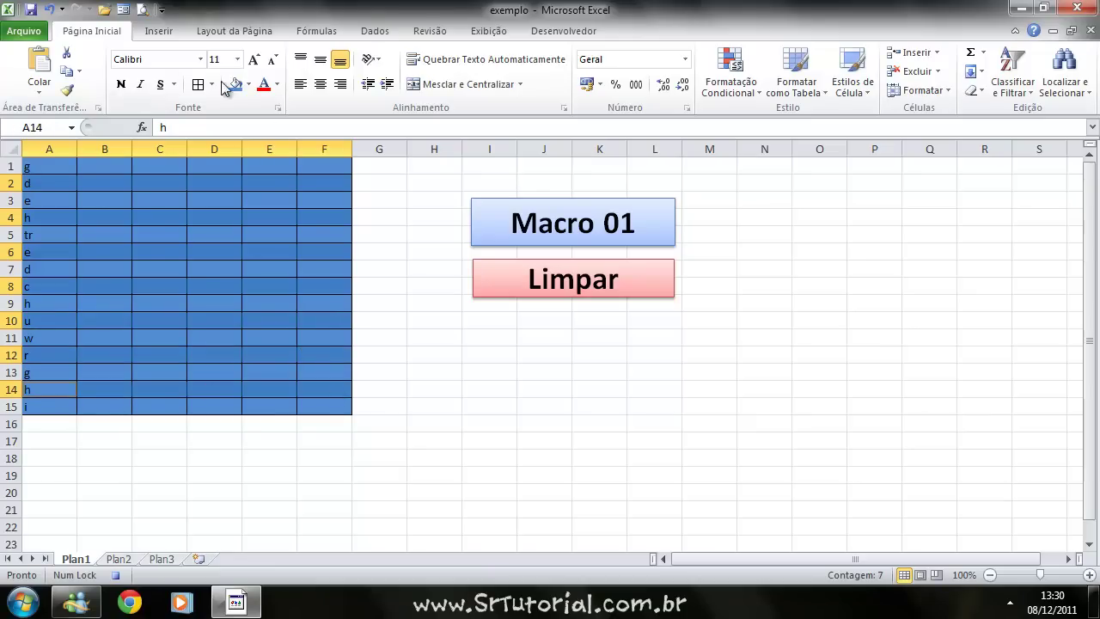
left_click(252, 85)
left_click(279, 145)
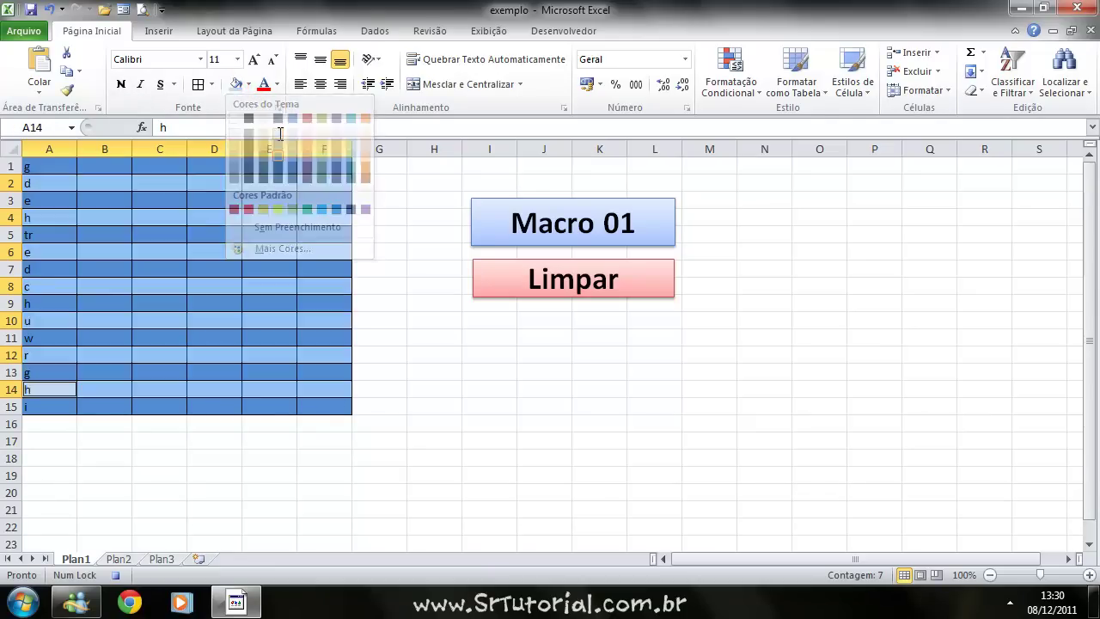
left_click(390, 204)
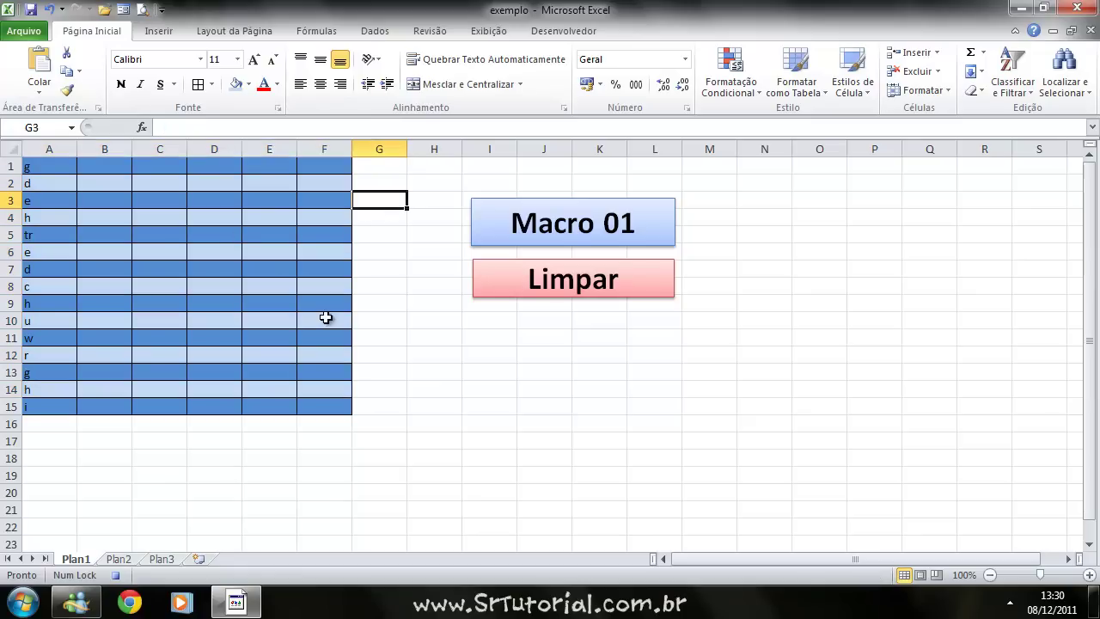
left_click(115, 575)
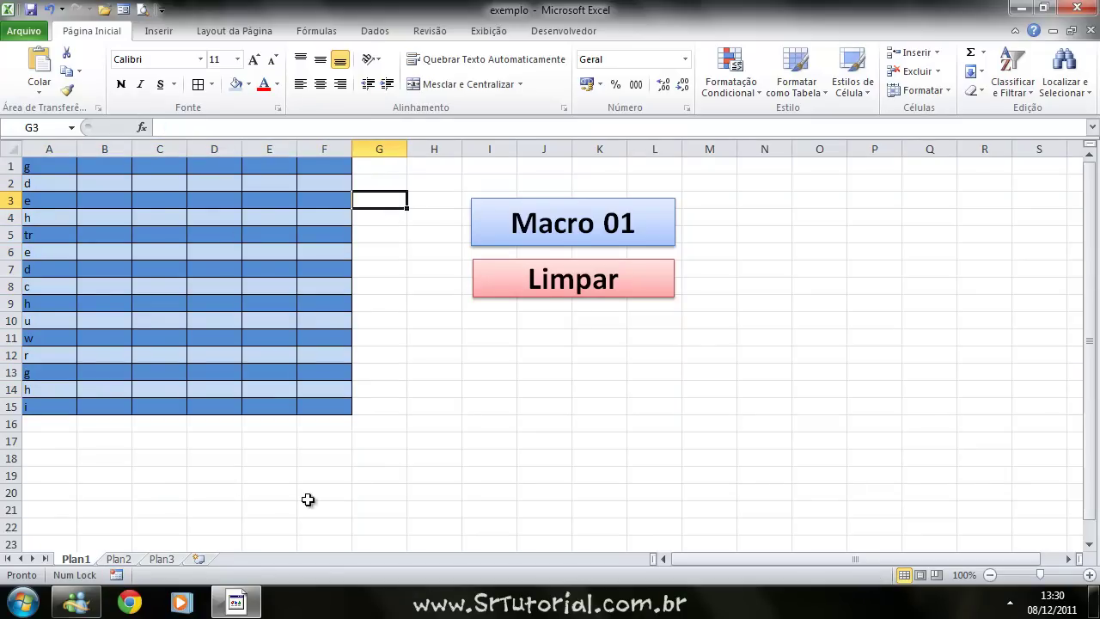
Draw a third rectangle about 1.35 cm high and 6.27 cm wide just below the "Limpar" rectangle.
left_click(469, 393)
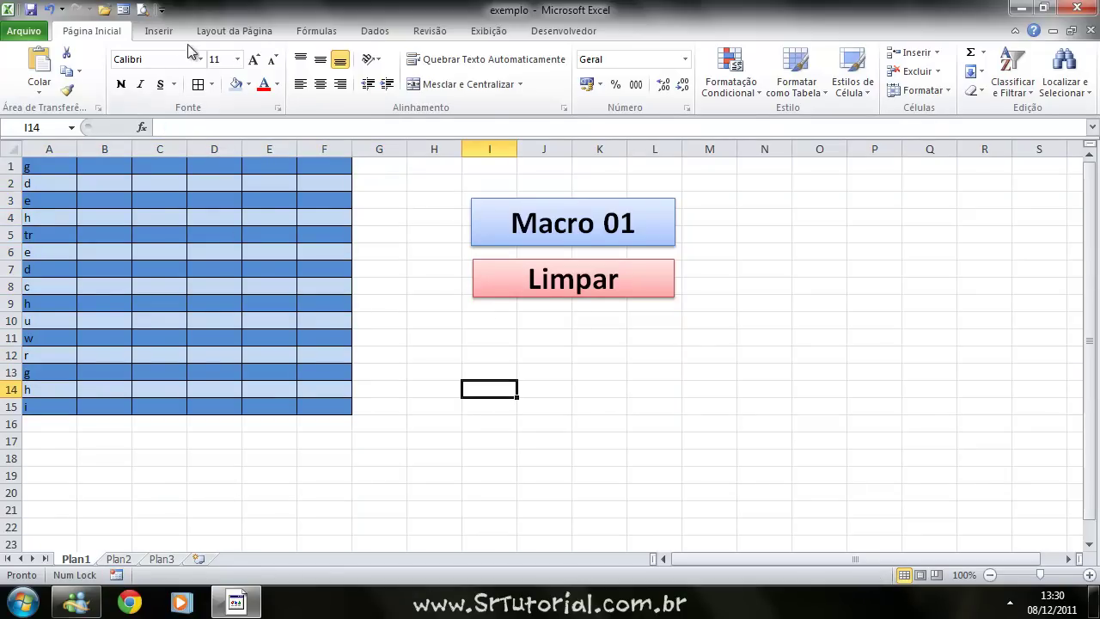
left_click(158, 31)
left_click(210, 52)
left_click(238, 88)
mouse_move(472, 312)
left_mouse_down()
mouse_move(713, 361)
mouse_move(678, 357)
left_mouse_up()
Apply the light green subtle shape style to the third rectangle and label it "Pintar".
left_click(371, 91)
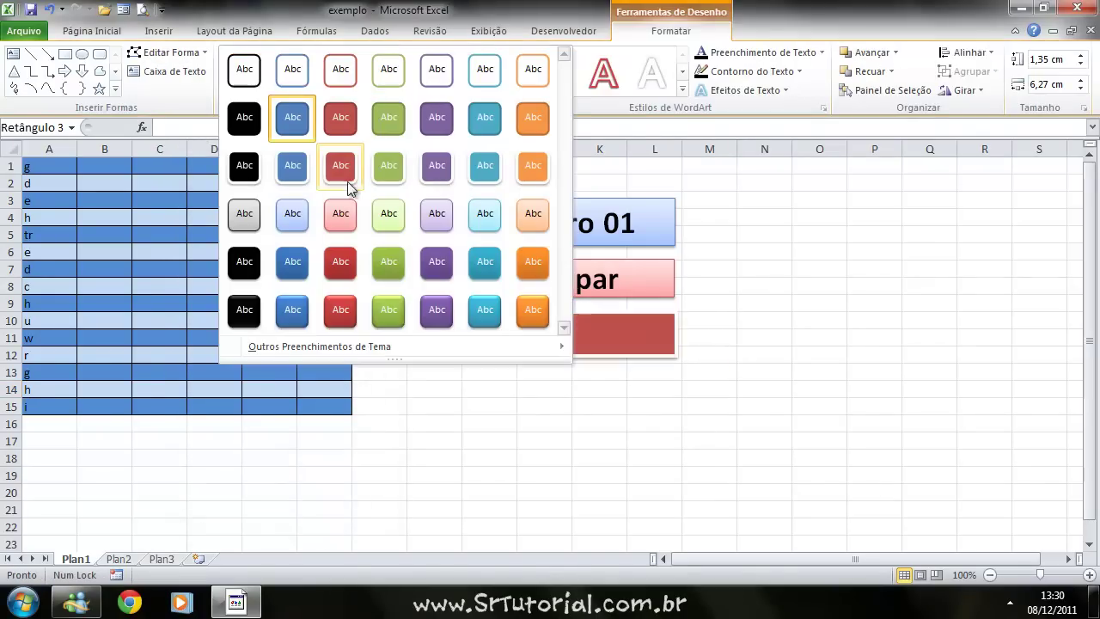
left_click(382, 216)
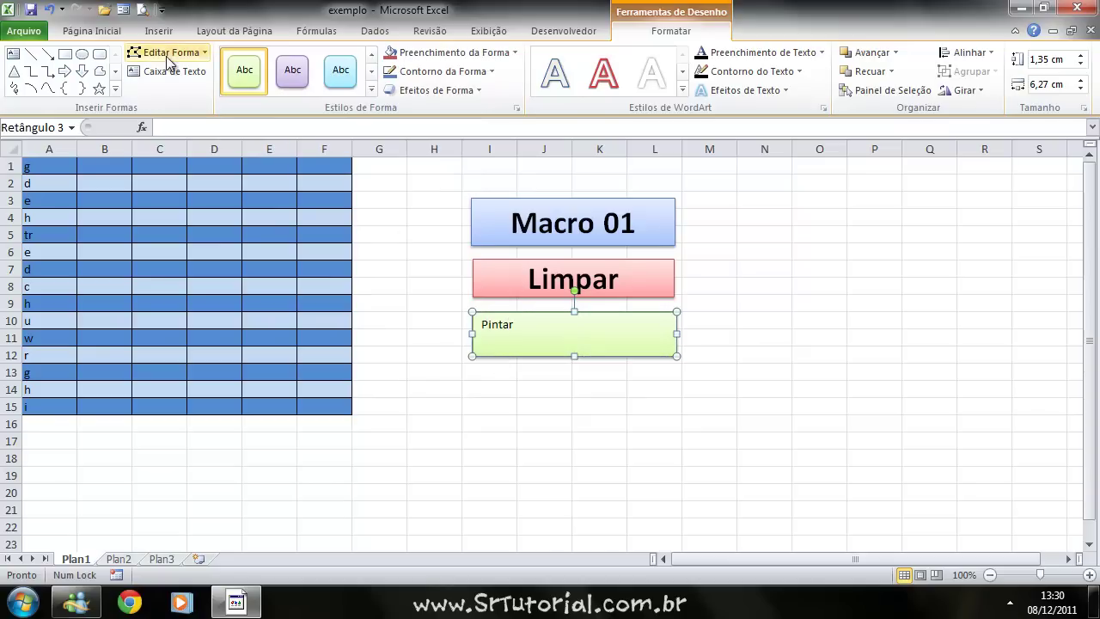
Format the "Pintar" label as bold 28 pt text centred horizontally and vertically in its rectangle.
left_click(92, 30)
left_click(254, 62)
left_click(255, 62)
left_click(255, 62)
left_click(254, 62)
left_click(255, 61)
left_click(254, 62)
left_click(254, 62)
left_click(254, 61)
left_click(254, 62)
left_click(122, 84)
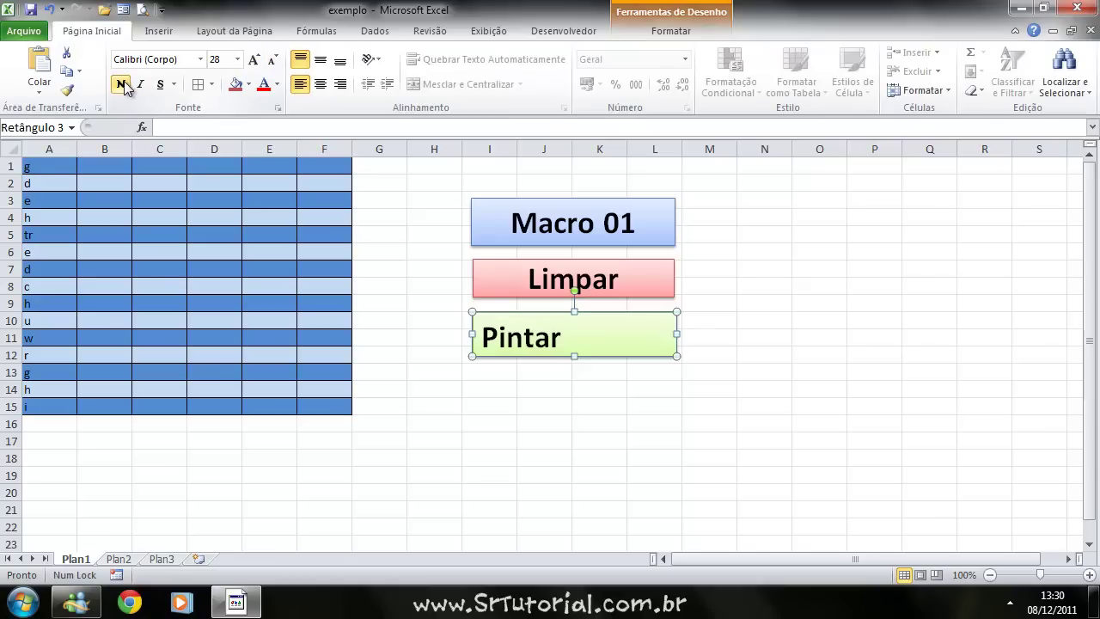
left_click(320, 58)
left_click(320, 84)
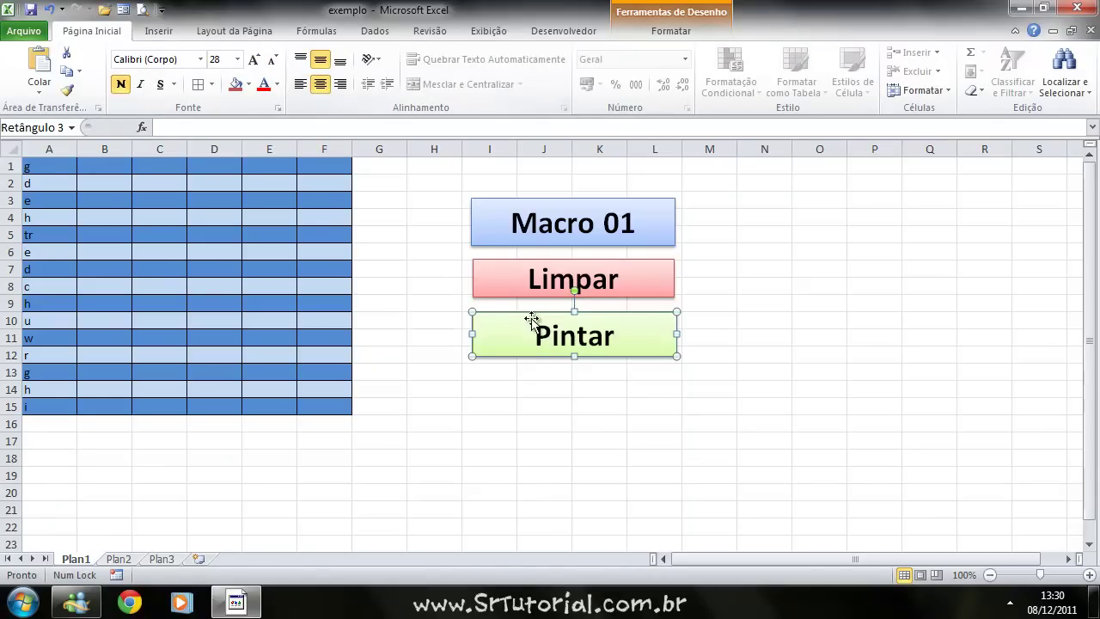
Assign the Colorir macro to the "Pintar" rectangle and deselect the shape.
right_click(535, 314)
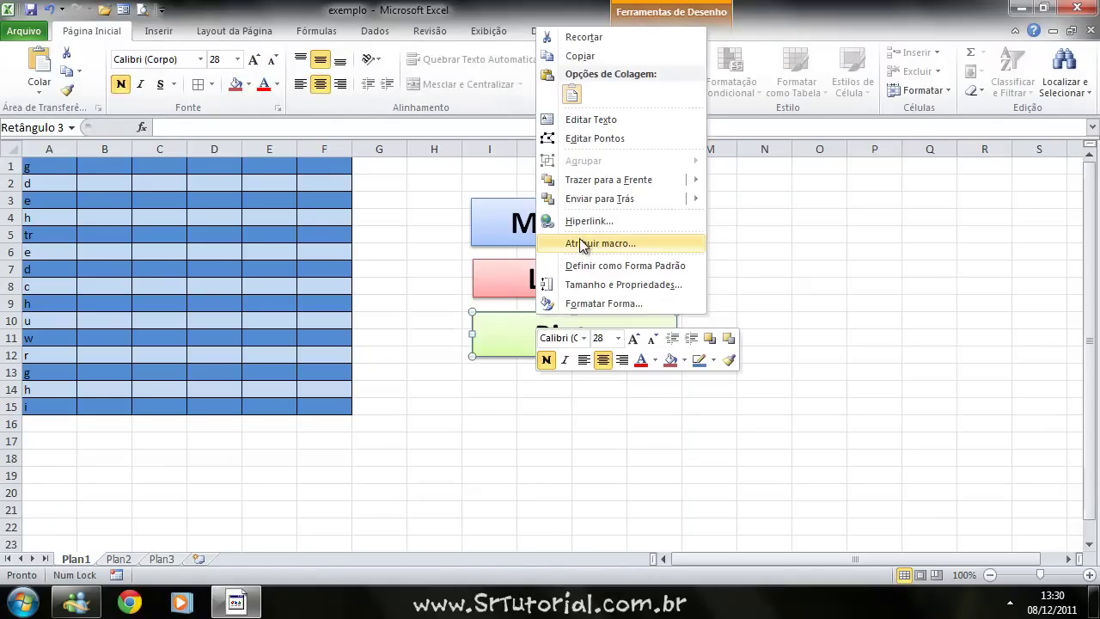
left_click(582, 242)
left_click(456, 147)
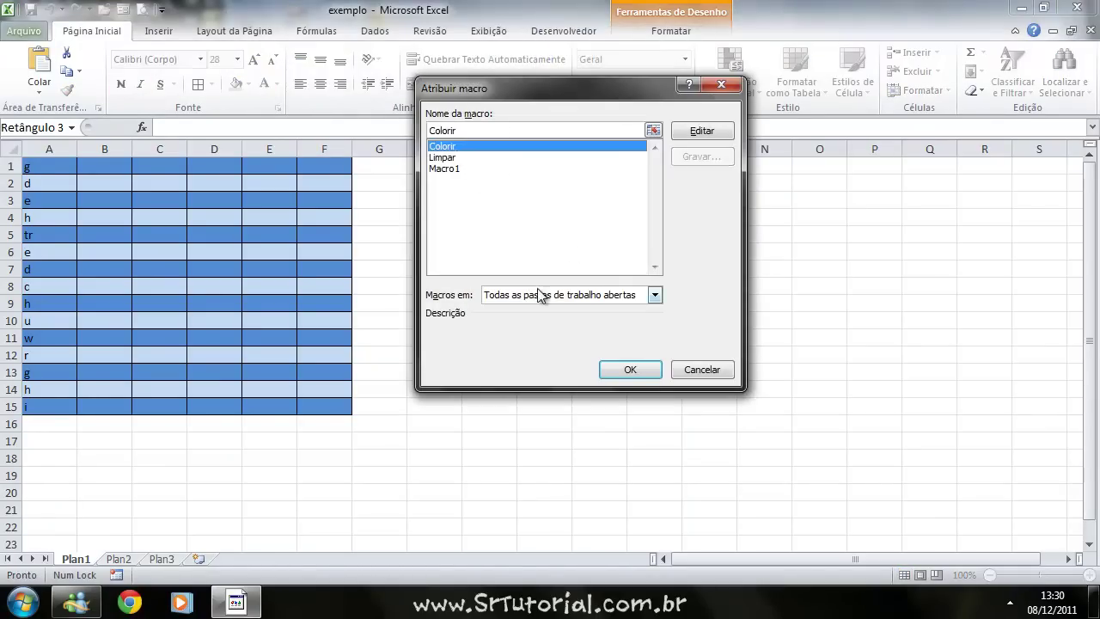
left_click(629, 369)
left_click(599, 392)
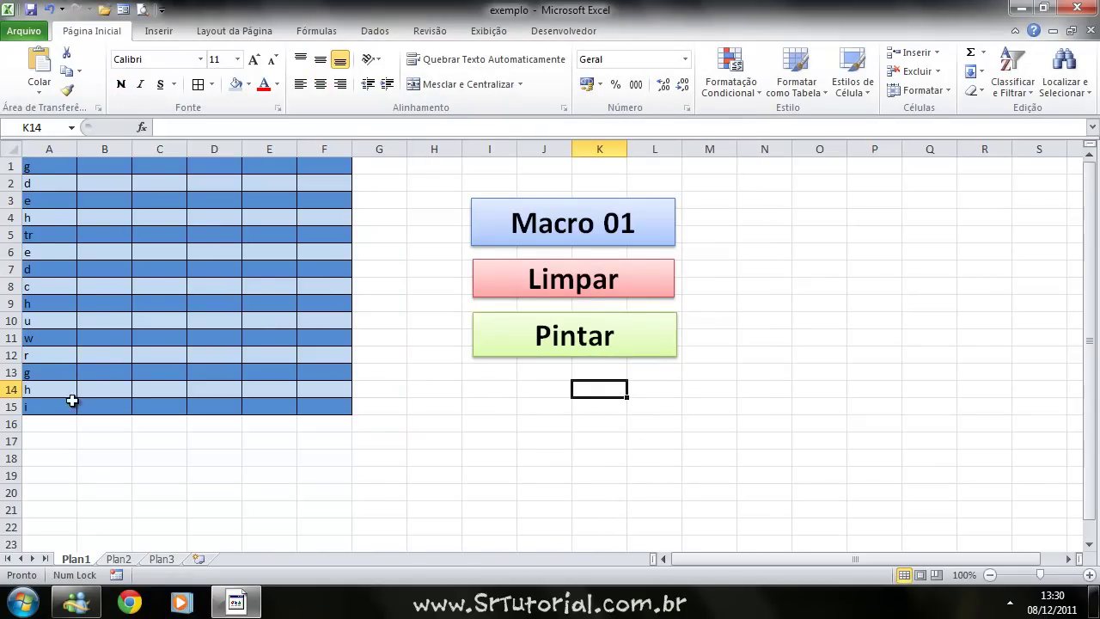
Sort the range A1:F15 from A to Z.
left_click_drag(49, 166, 333, 404)
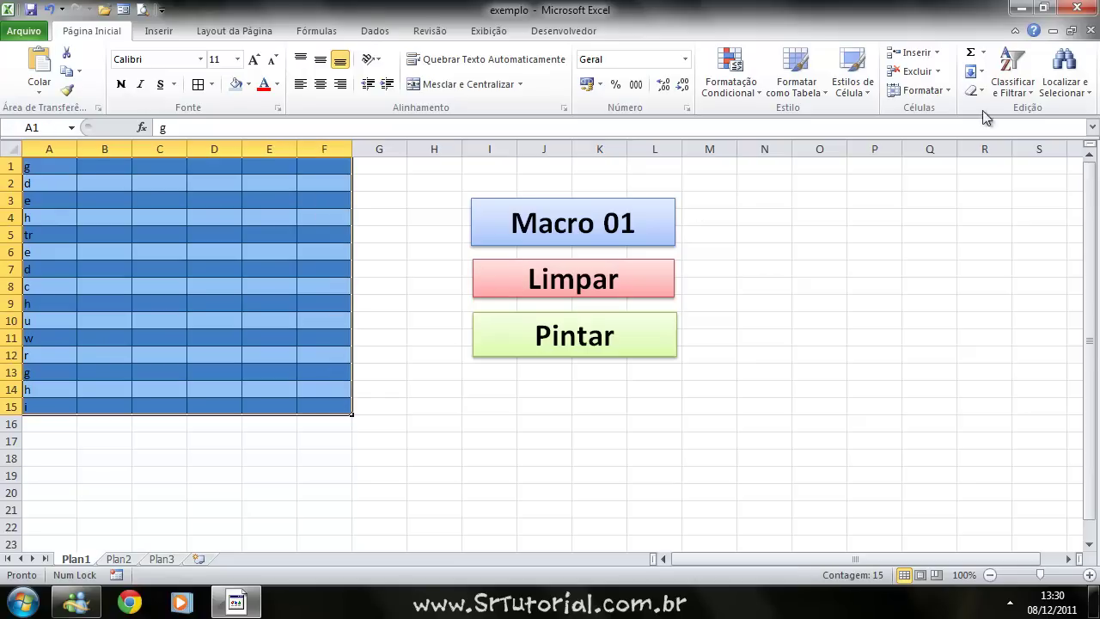
left_click(1019, 91)
left_click(995, 111)
left_click(686, 404)
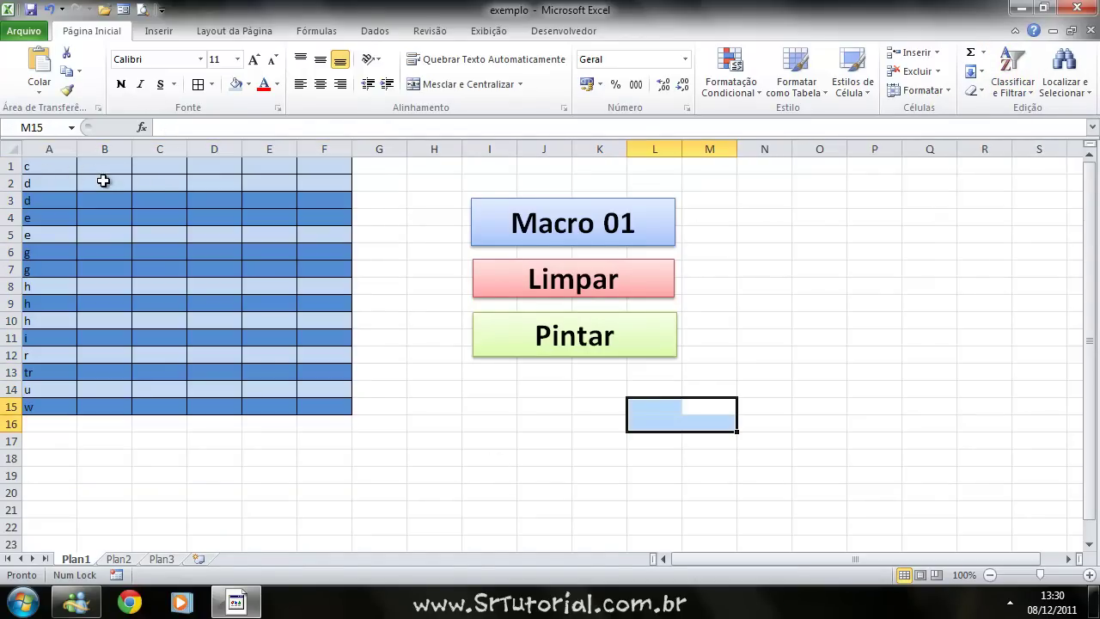
Check the row colours in column A and run the macro from the "Pintar" rectangle to restore the alternating bands.
left_click(33, 167)
left_click(32, 183)
left_click(33, 218)
left_click(33, 235)
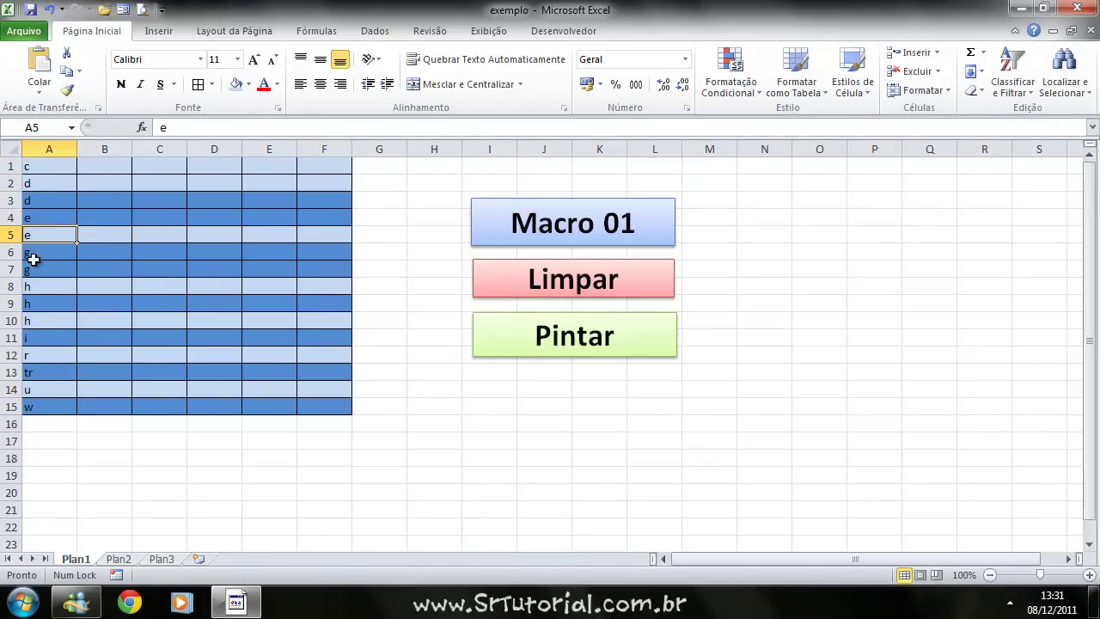
left_click(498, 349)
left_click(414, 339)
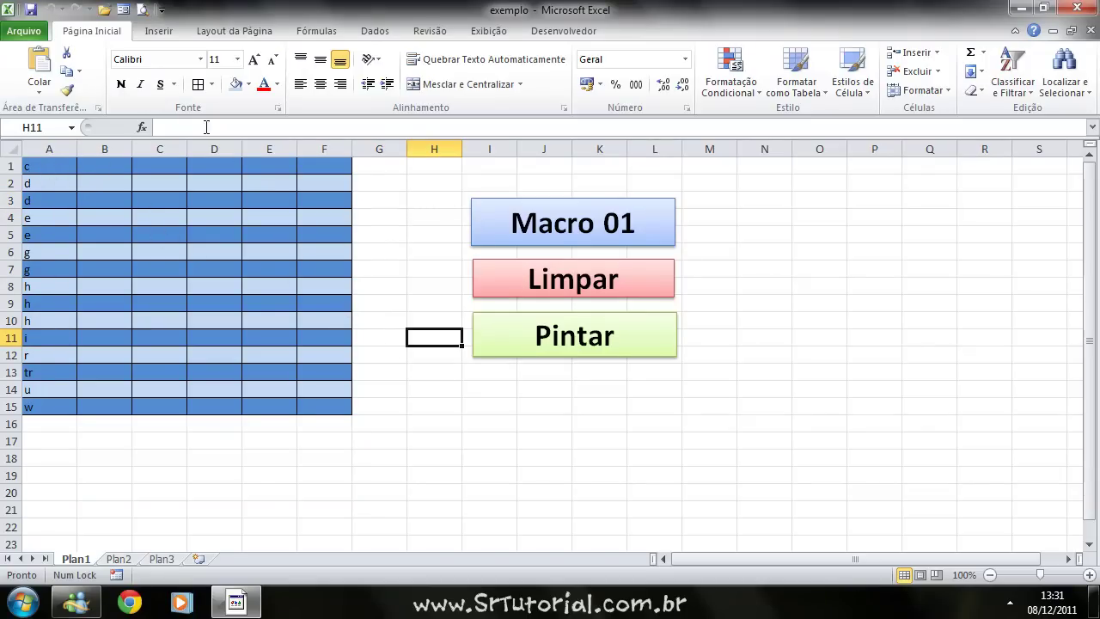
Sort the range A1:F15 from Z to A.
left_click(140, 181)
left_click_drag(61, 166, 324, 409)
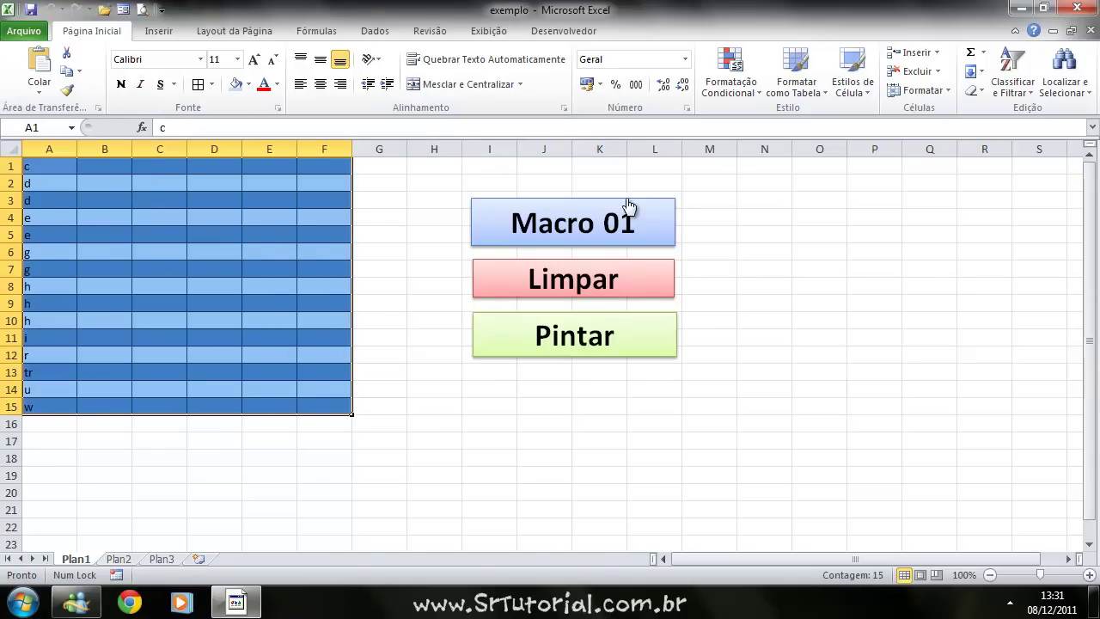
left_click(1011, 86)
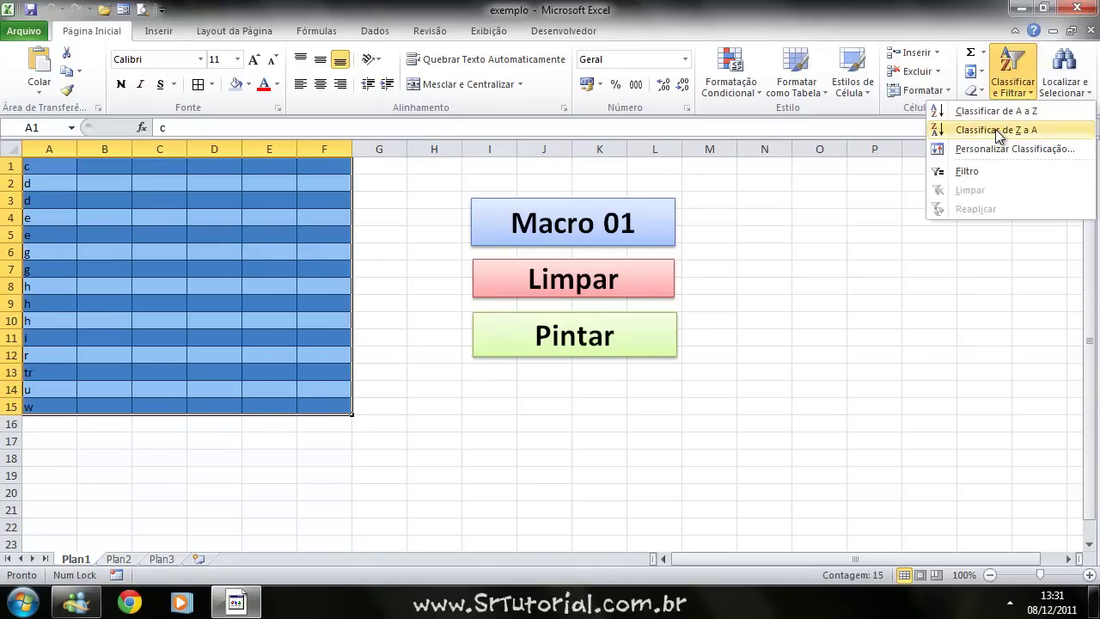
left_click(997, 130)
left_click(492, 421)
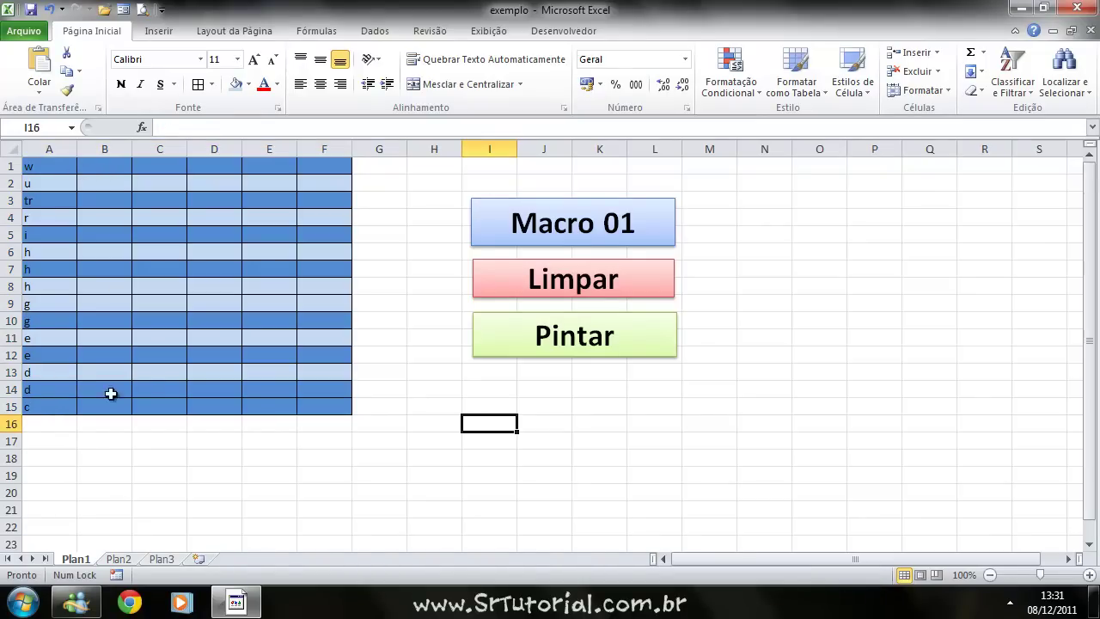
Recolour the sorted rows with the "Pintar" rectangle, and clear the range with the "Limpar" rectangle.
left_click_drag(57, 395, 318, 391)
left_click(259, 442)
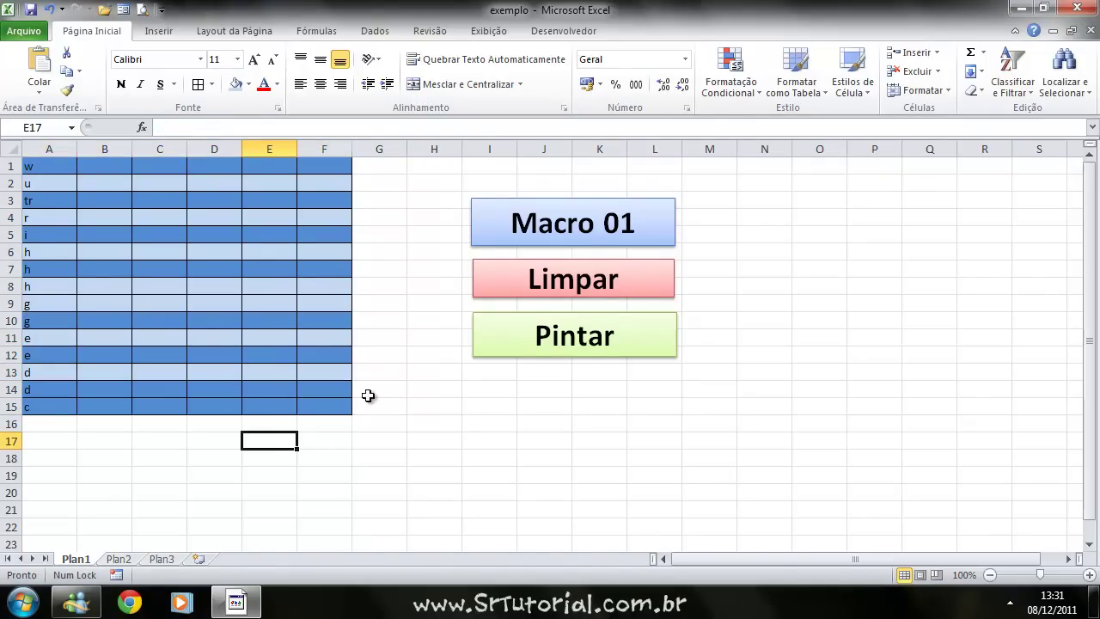
left_click(528, 337)
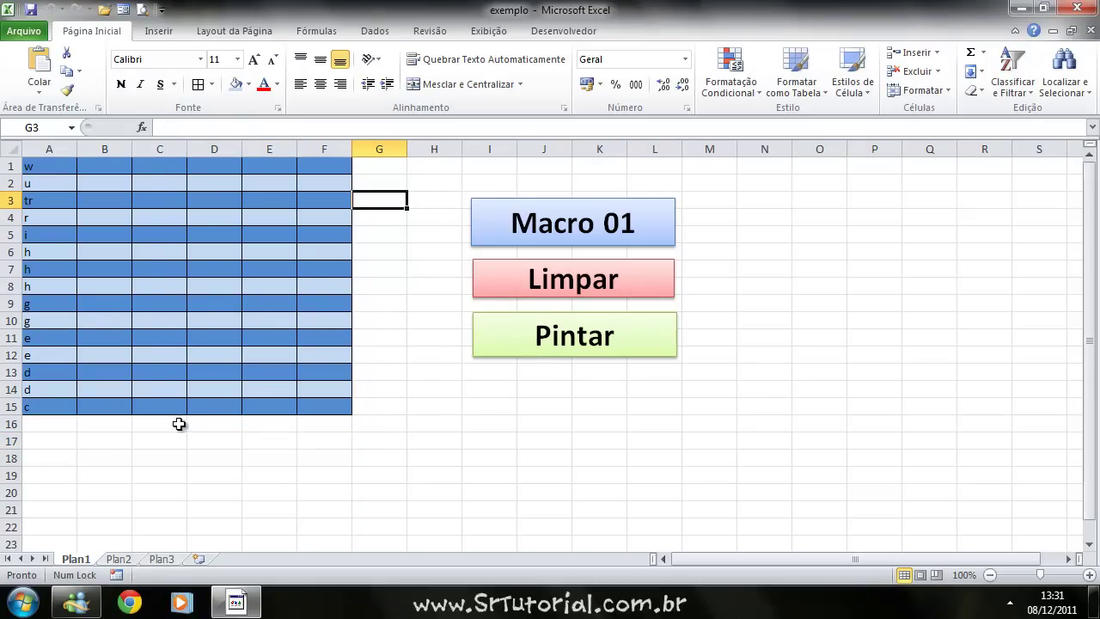
left_click(513, 290)
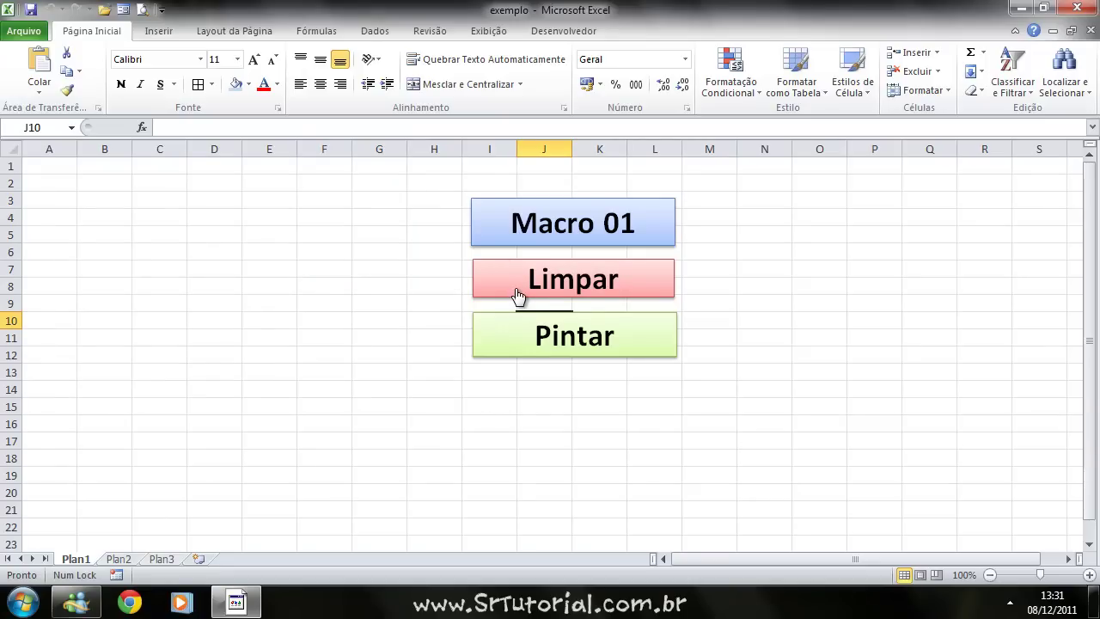
Delete the "Limpar", "Pintar" and "Macro 01" rectangles from the sheet.
left_click(515, 288, "ctrl")
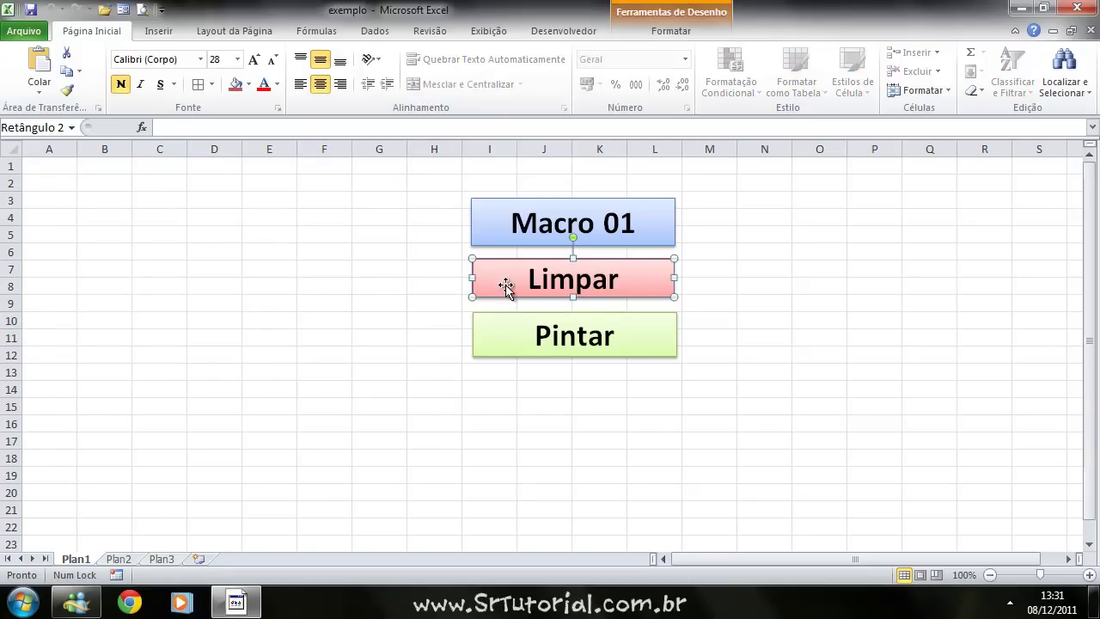
key("Delete")
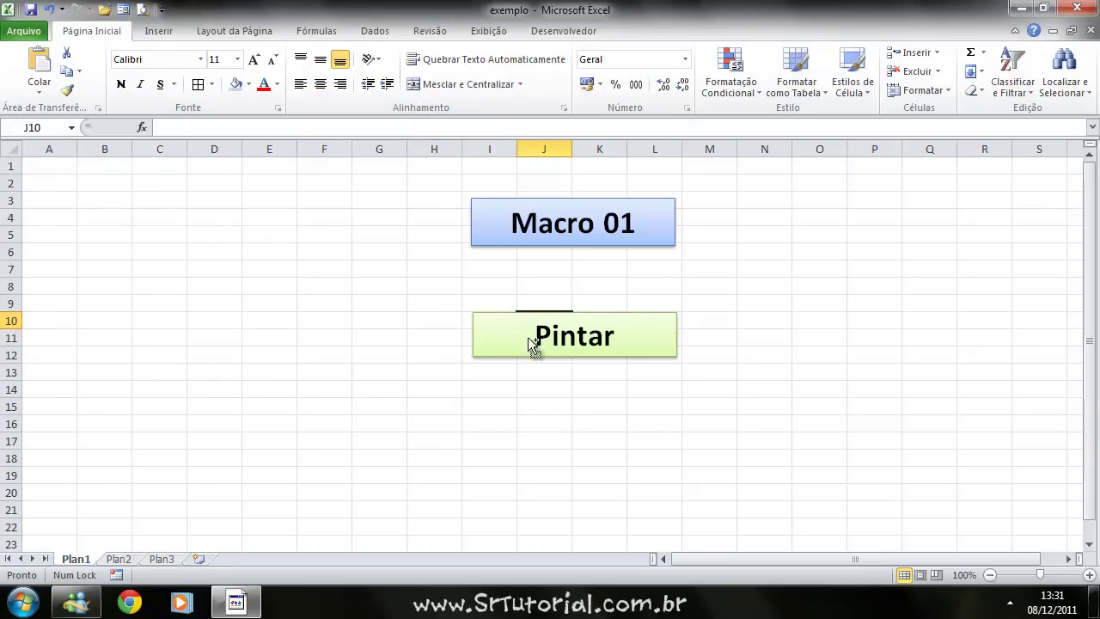
left_click(530, 342, "ctrl")
key("Delete")
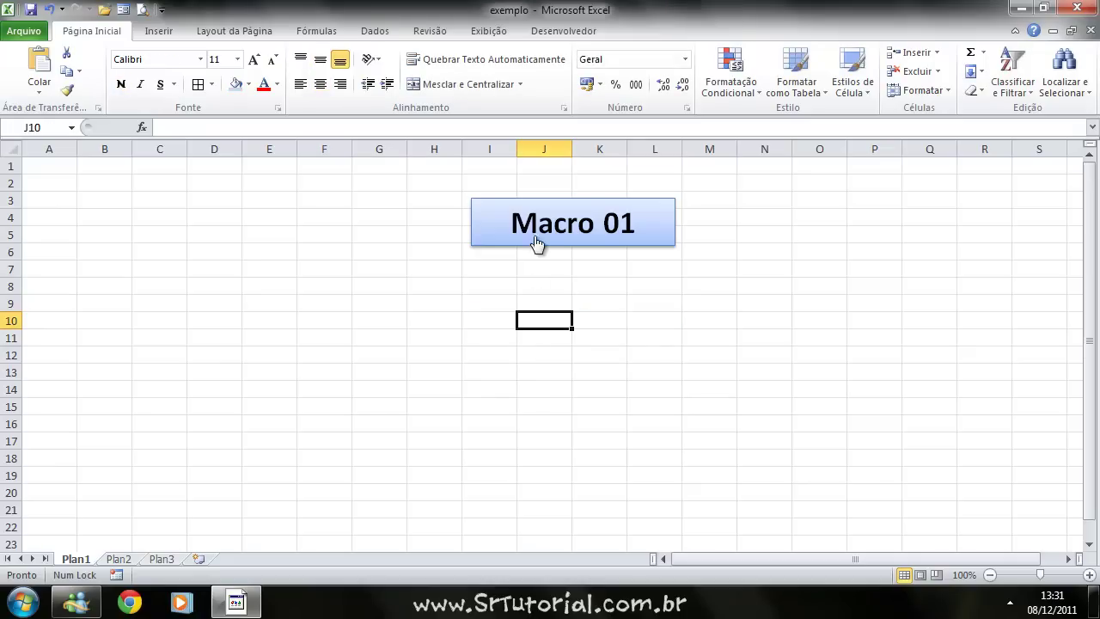
right_click(532, 233)
key("Escape")
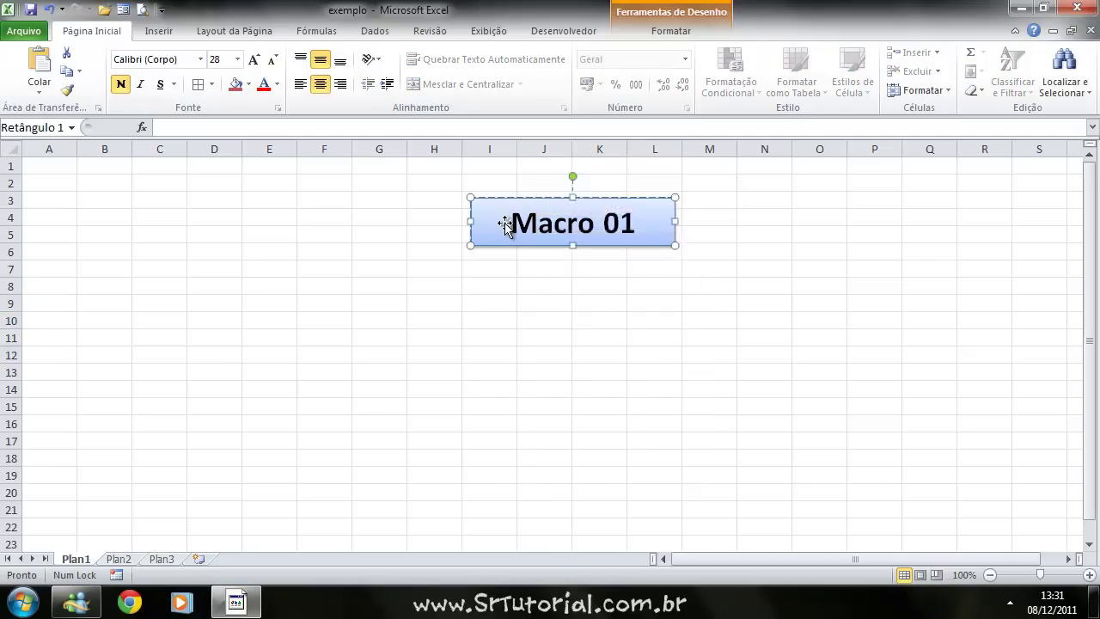
key("Delete")
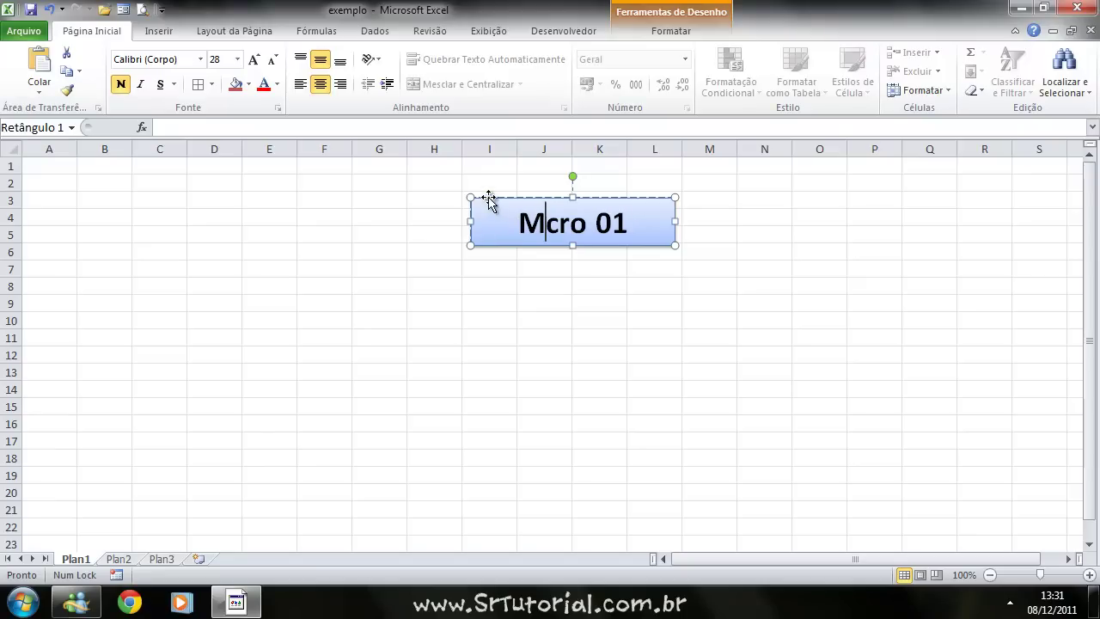
key("Delete")
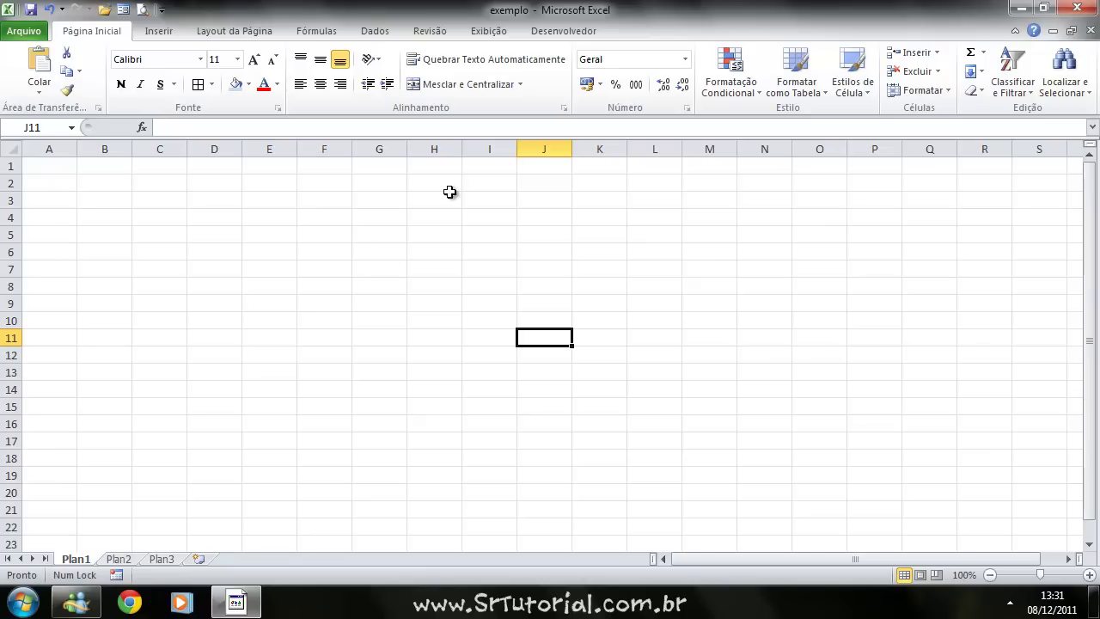
Insert a form-control button near F4:F5 and assign the Colorir macro to it.
left_click(563, 31)
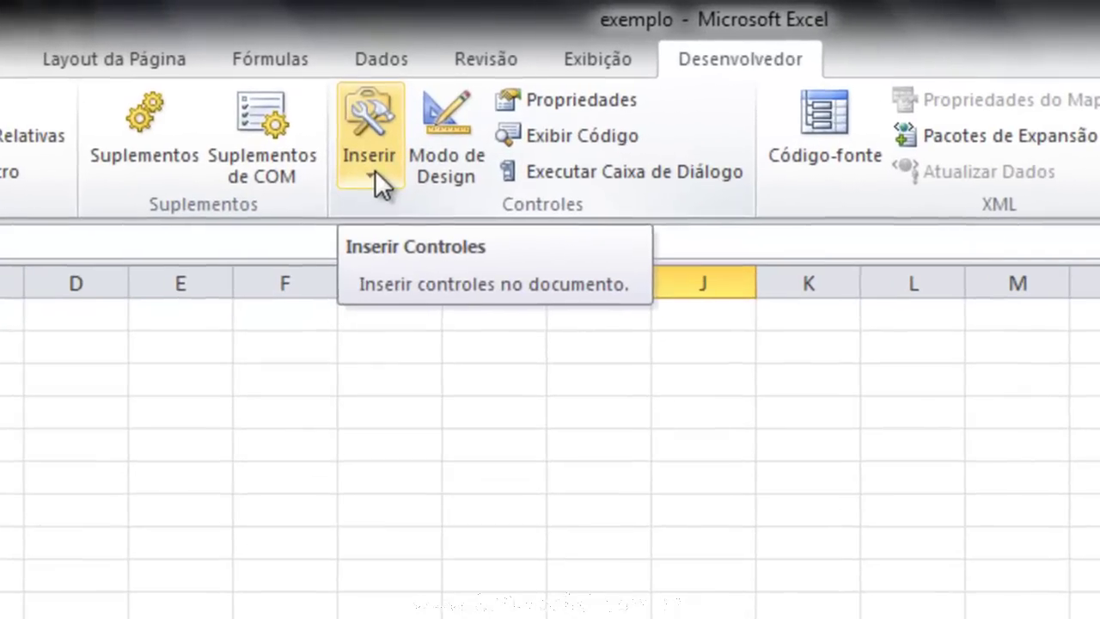
left_click(373, 103)
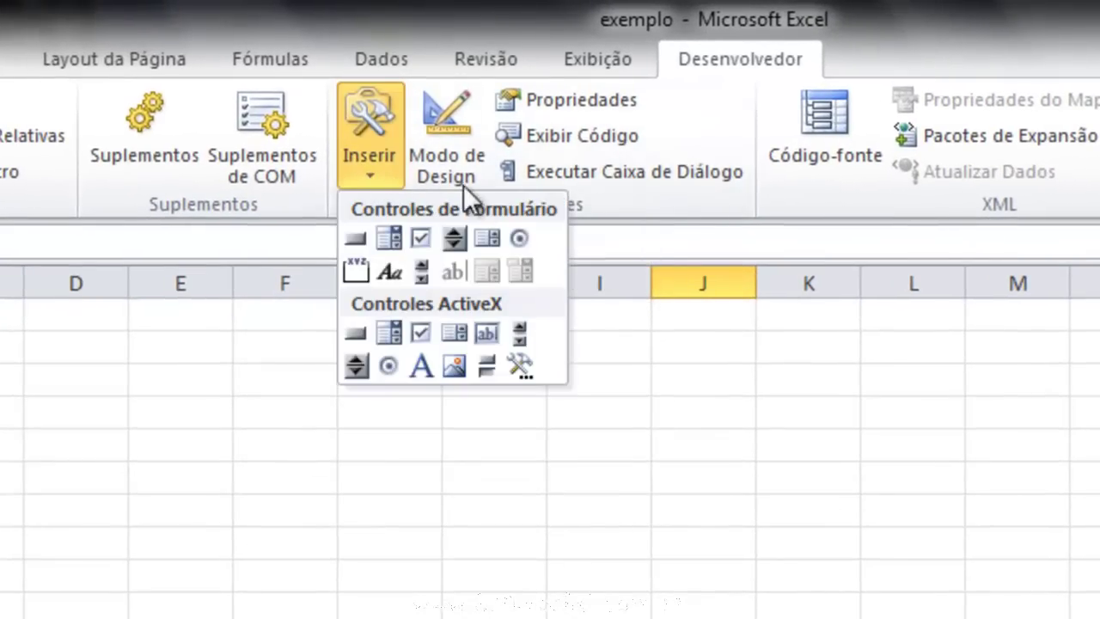
left_click(354, 240)
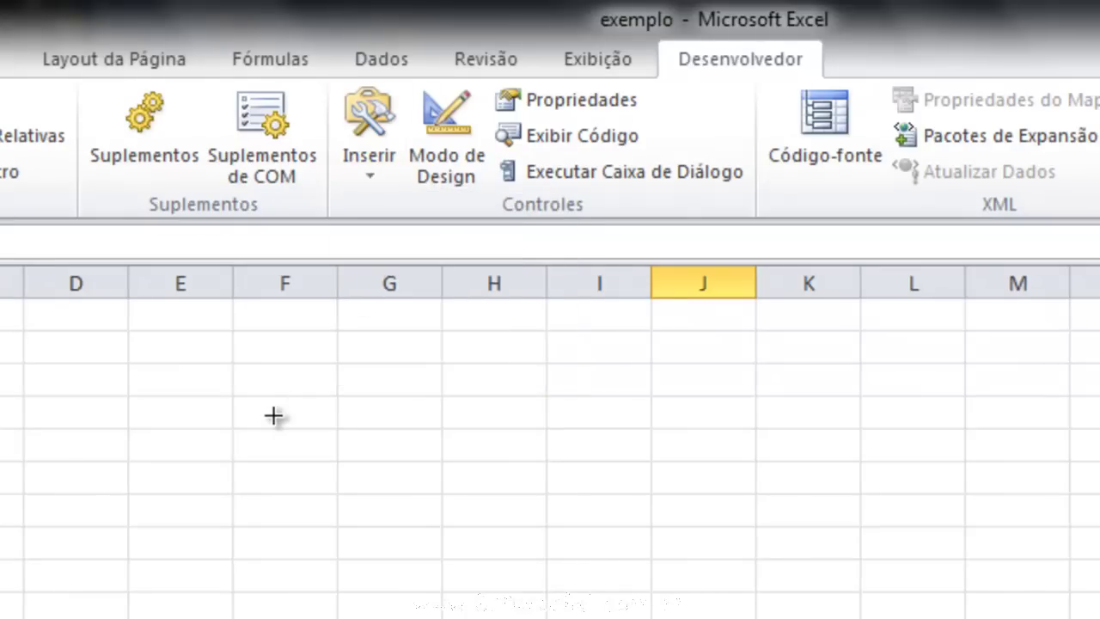
left_click(275, 418)
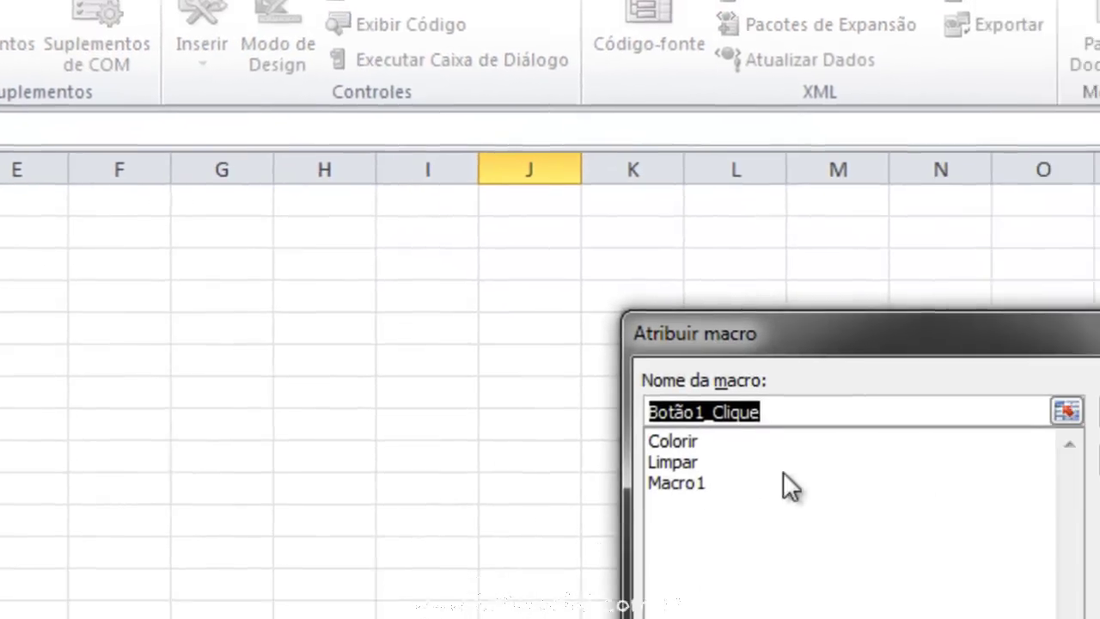
left_click(688, 441)
left_click(696, 462)
left_click(275, 159)
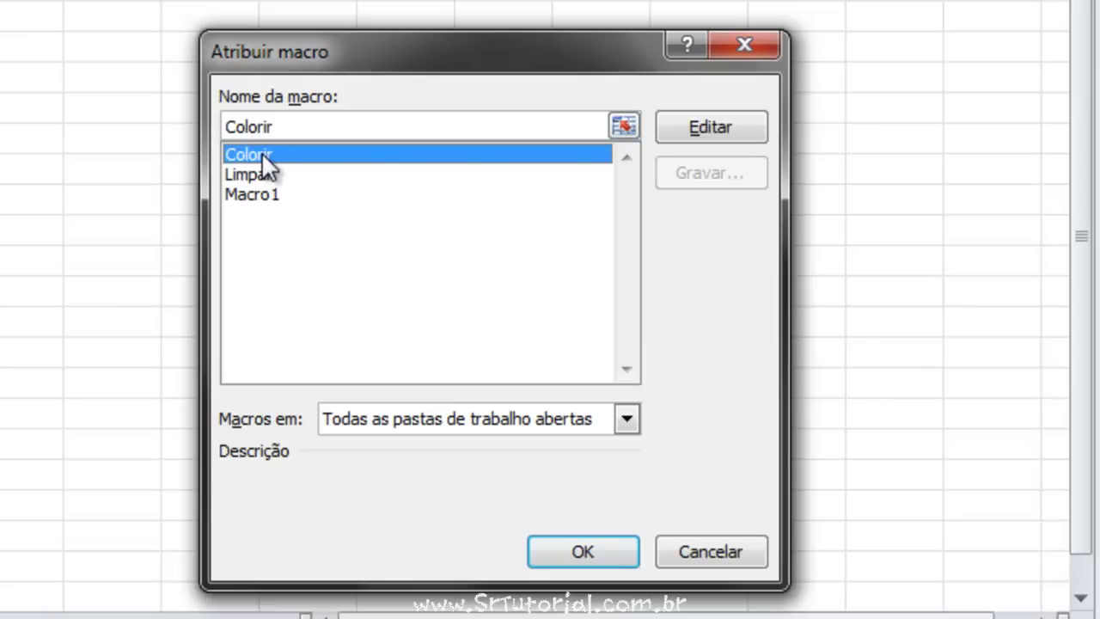
left_click(589, 564)
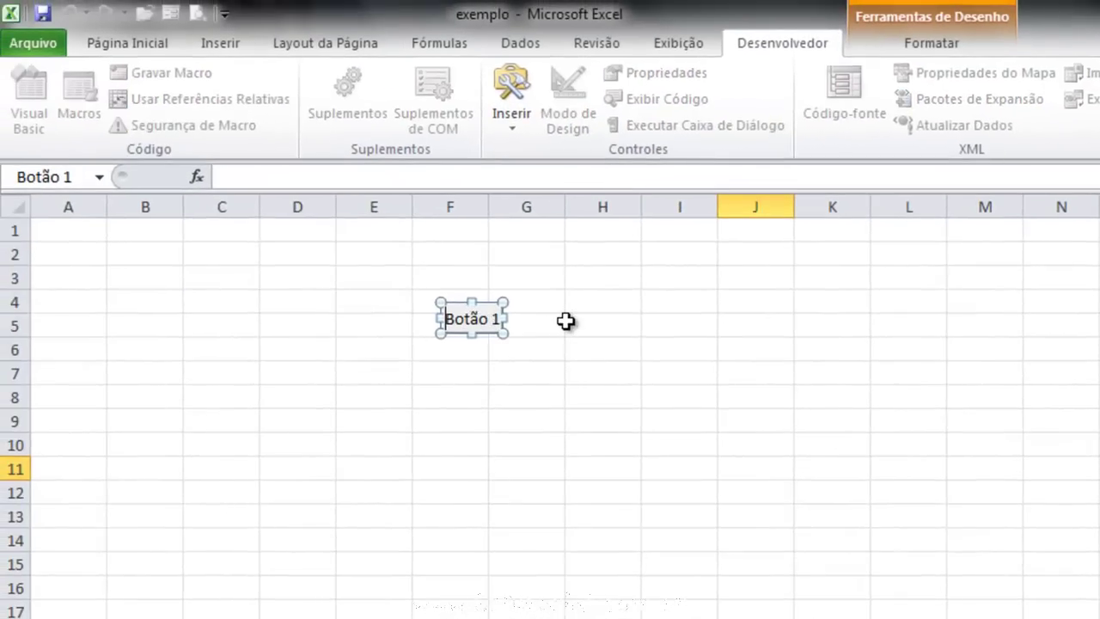
Replace the new button's label with "Colorir" and run its macro.
key("Delete")
key("BackSpace")
key("BackSpace")
key("BackSpace")
key("BackSpace")
type("Colorir")
left_click(584, 352)
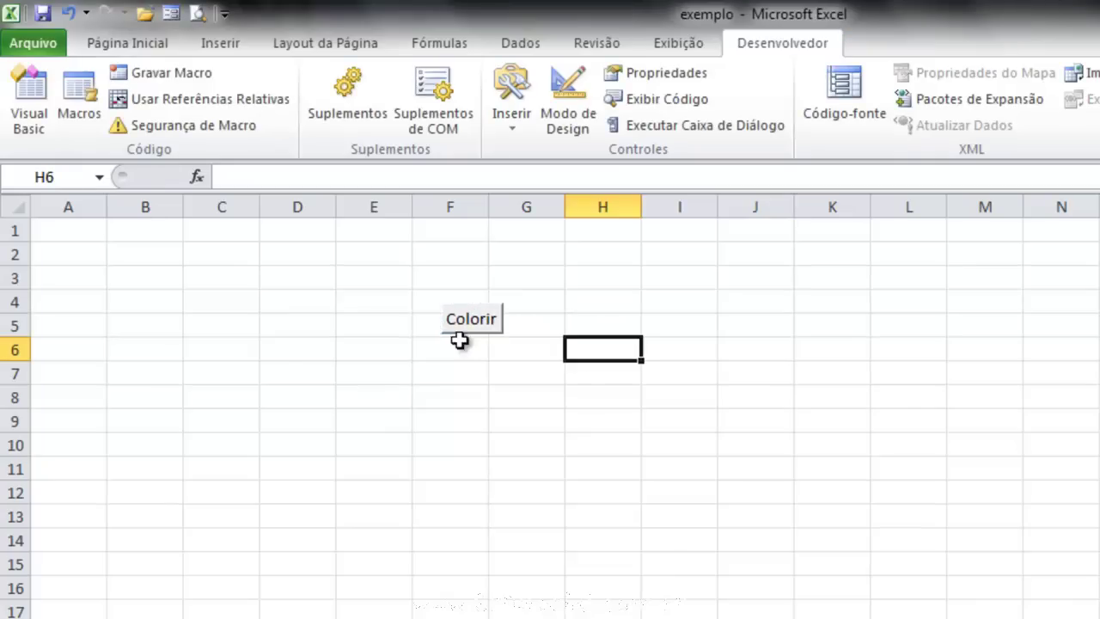
left_click(476, 330)
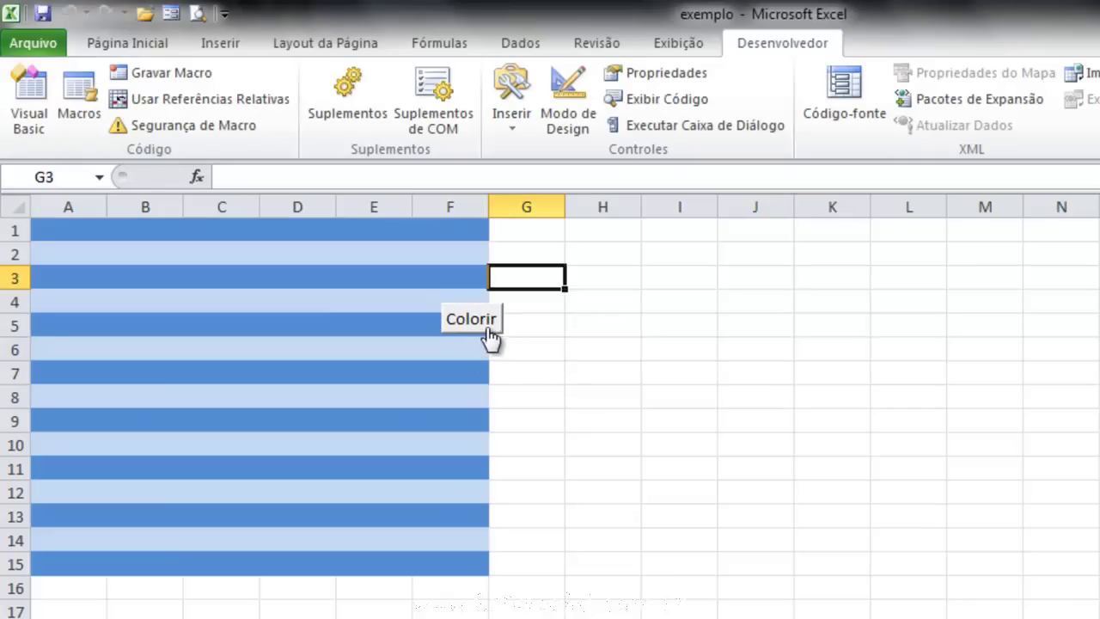
Move the "Colorir" button off the coloured range to H5, widen it into column I, and run its macro again.
right_click(498, 334)
left_click(458, 310)
left_click_drag(458, 309, 585, 322)
left_click_drag(680, 421, 682, 446)
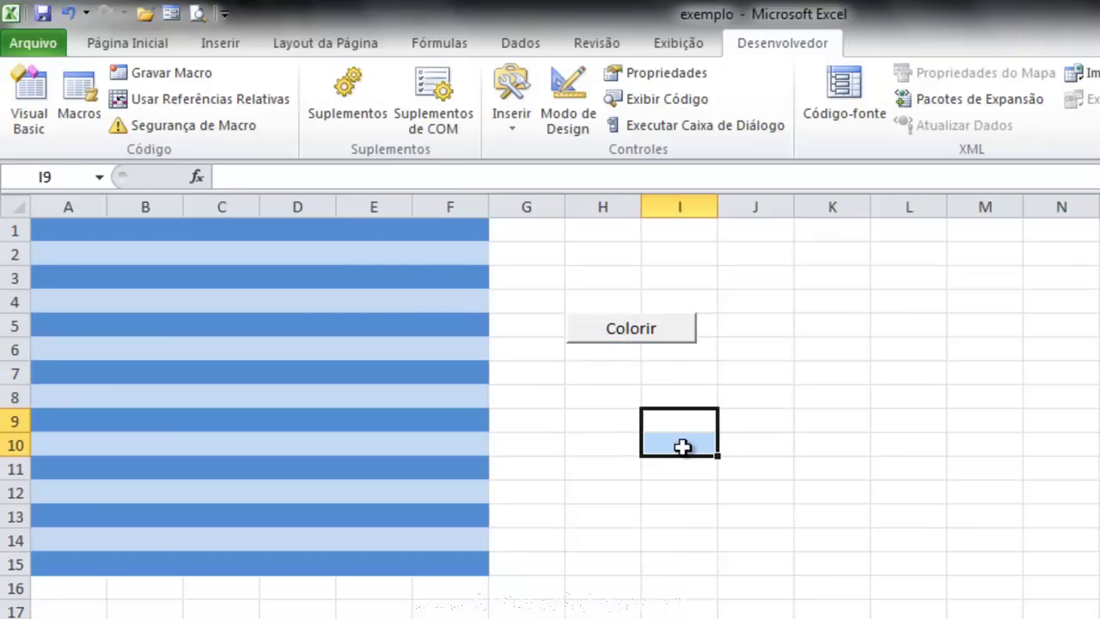
left_click(646, 339)
left_click(641, 337)
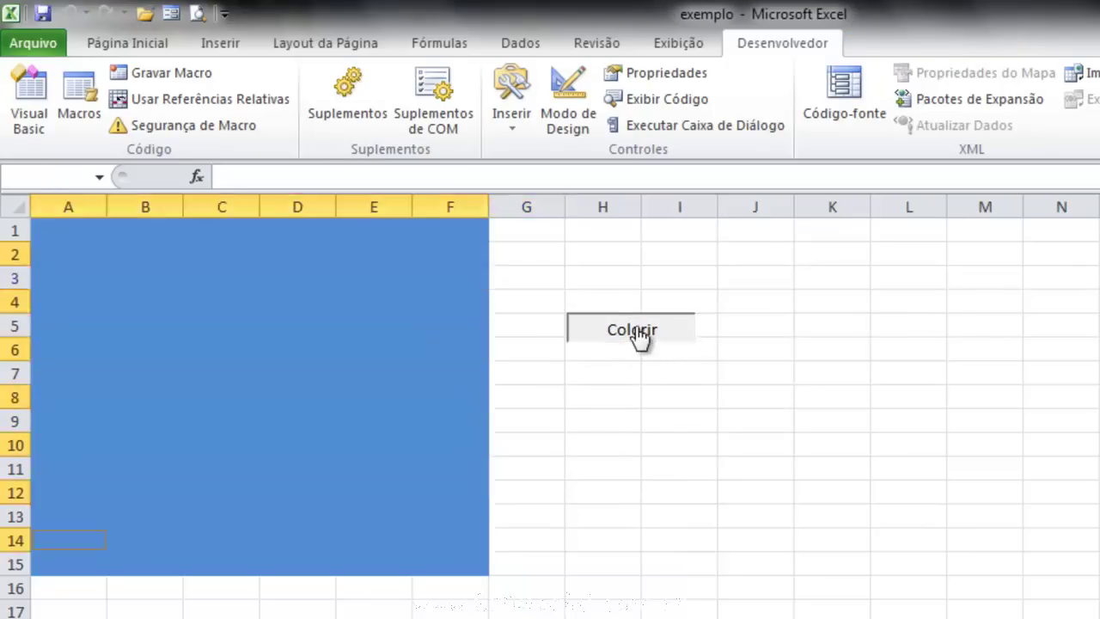
Insert a second form-control button below the "Colorir" button at H7 and assign the Limpar macro to it.
left_click(512, 120)
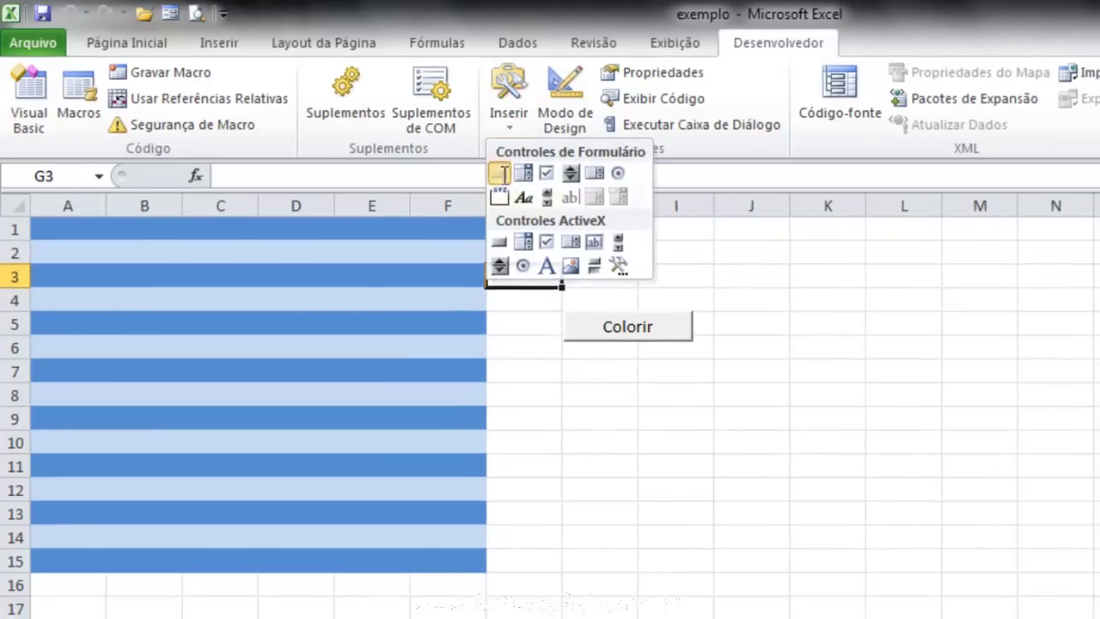
left_click(503, 173)
left_click(567, 361)
left_click(870, 429)
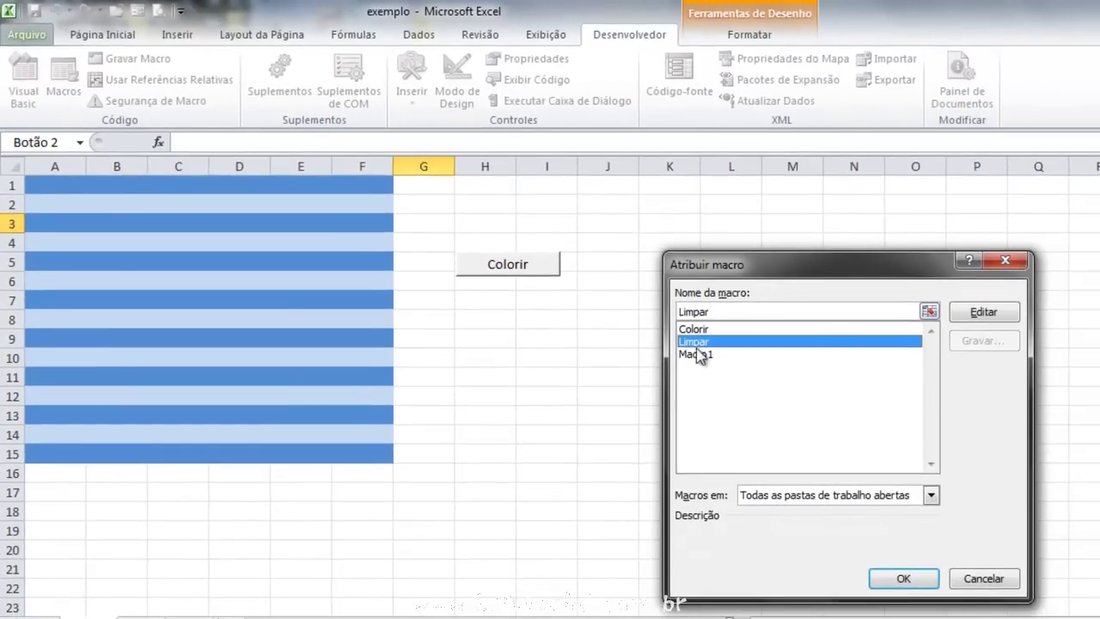
left_click(903, 577)
left_click(608, 356)
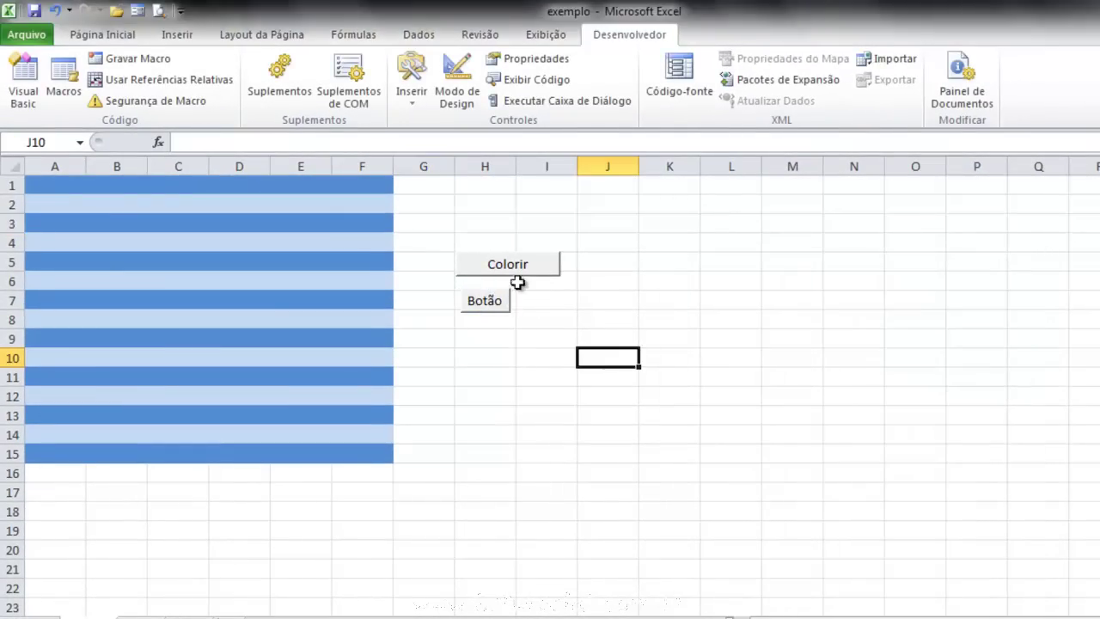
Test both form buttons by clearing and recolouring the range A1:F15 twice.
left_click(498, 314)
left_click(507, 270)
left_click(499, 311)
left_click(498, 274)
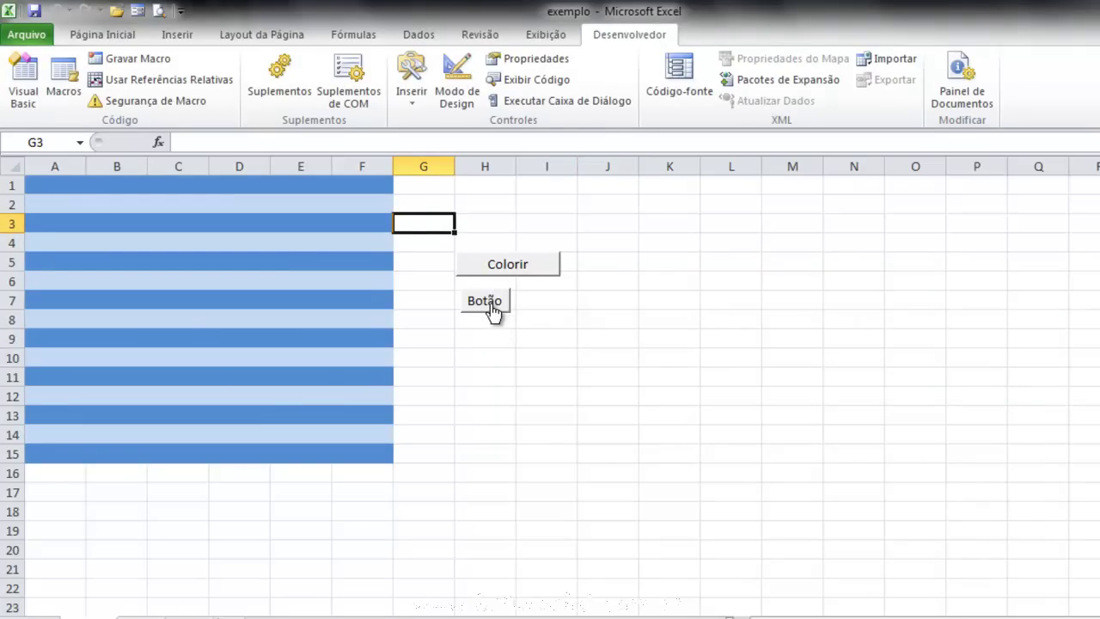
Widen the second form button at H7 into column I and replace its label with "Limpar".
left_click(492, 301, "ctrl")
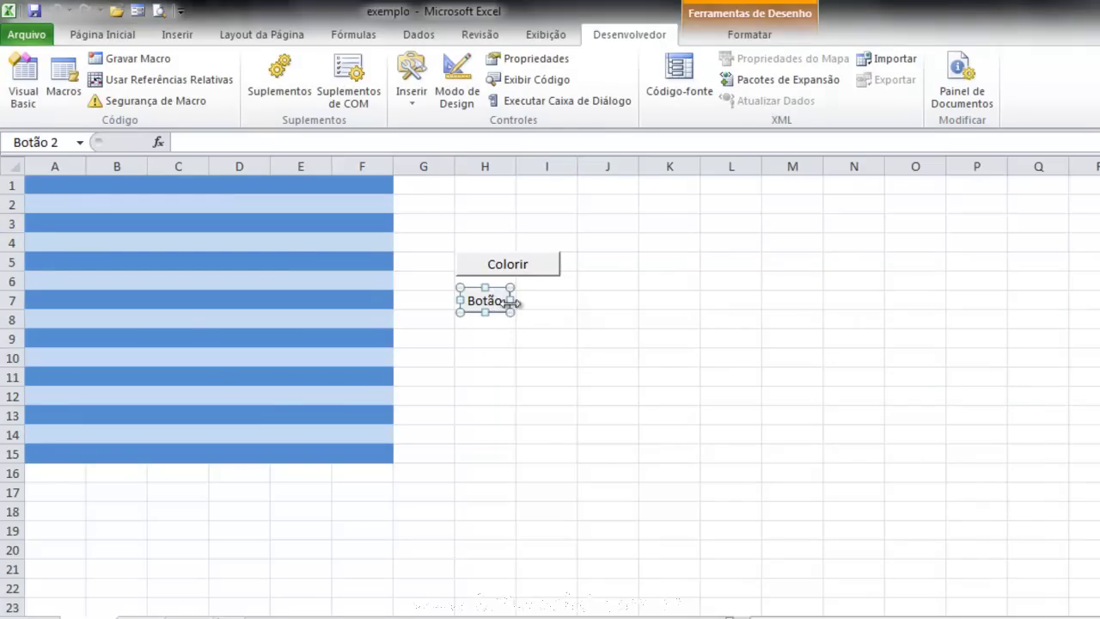
left_click_drag(514, 302, 563, 300)
left_click(524, 301)
key("Delete")
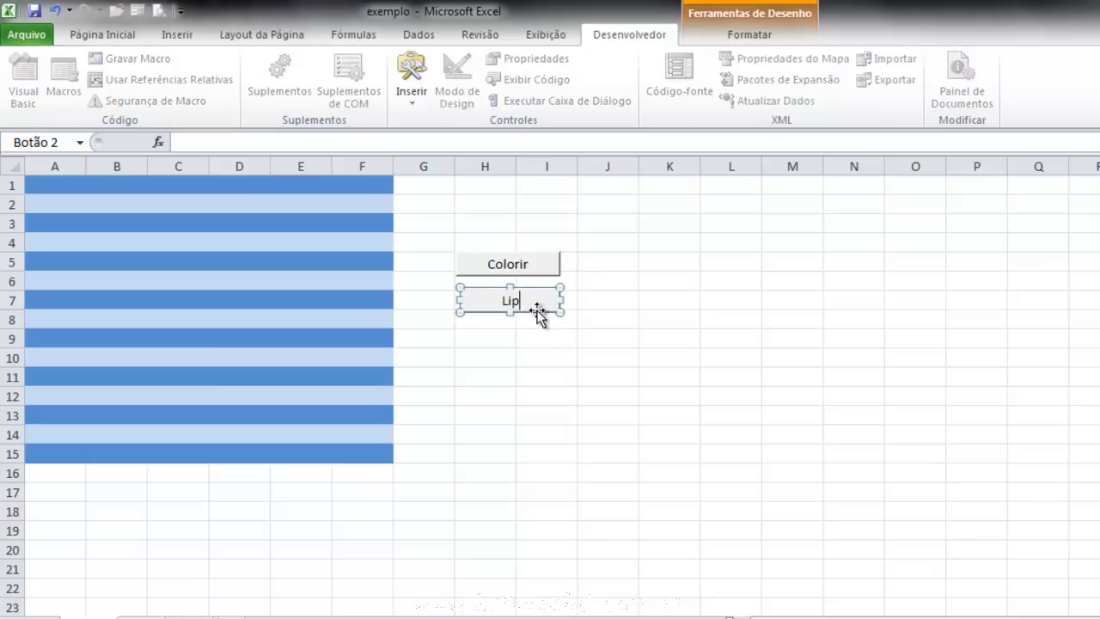
type("Limpar")
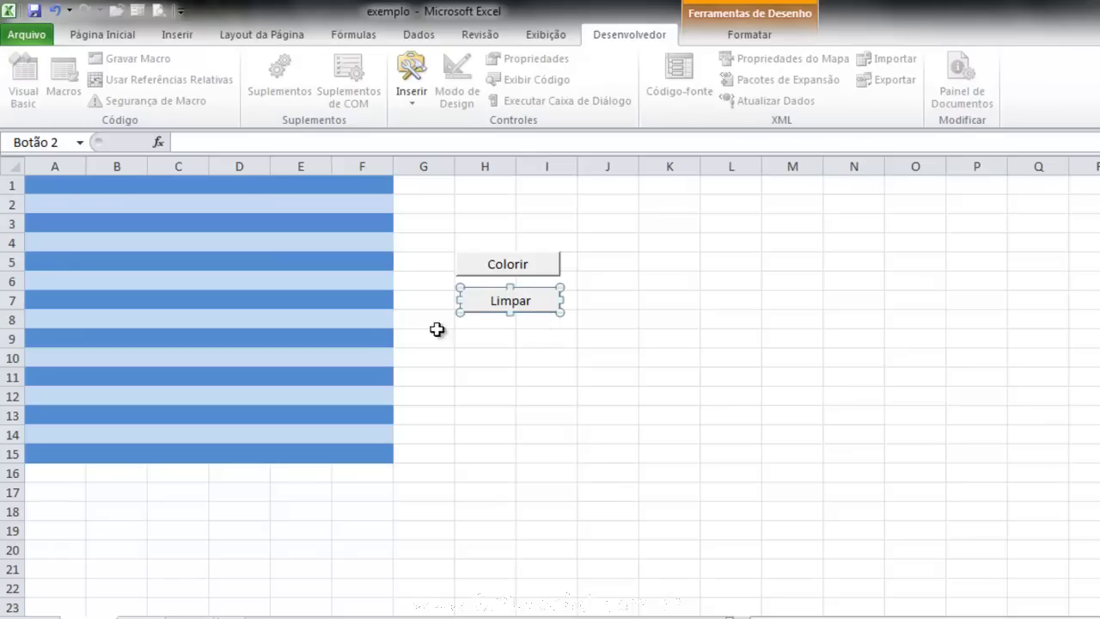
left_click(468, 352)
Insert a form-control combo box beside the two buttons, spanning about J5:K9.
left_click(411, 86)
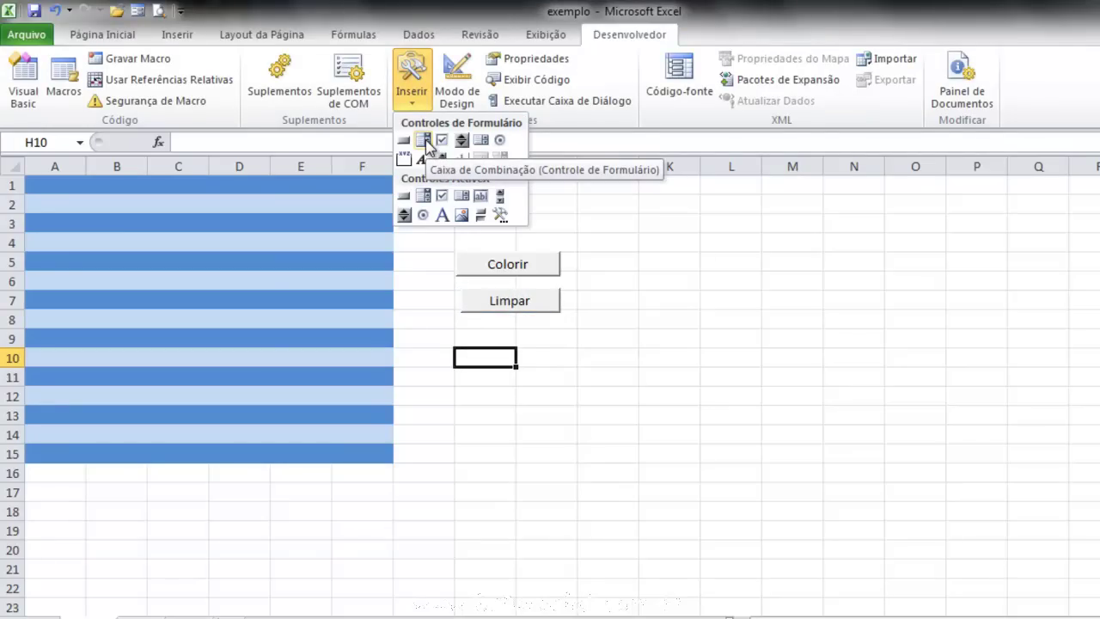
left_click(423, 141)
left_click_drag(590, 253, 681, 346)
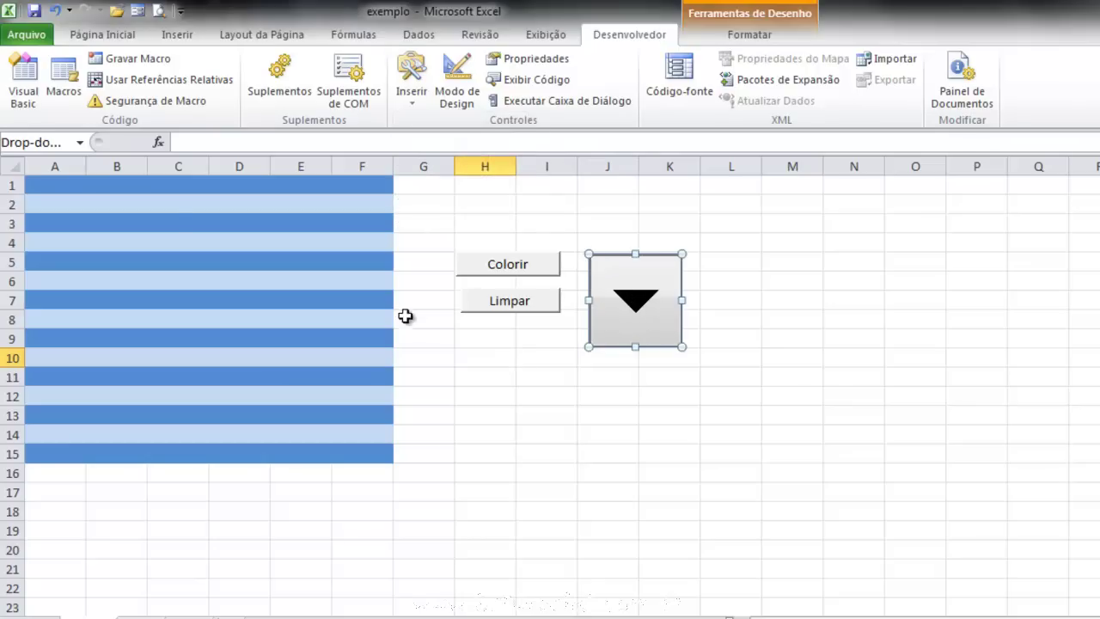
Enter a first name in each of cells A1 and A2.
left_click(61, 190)
type("Flávio")
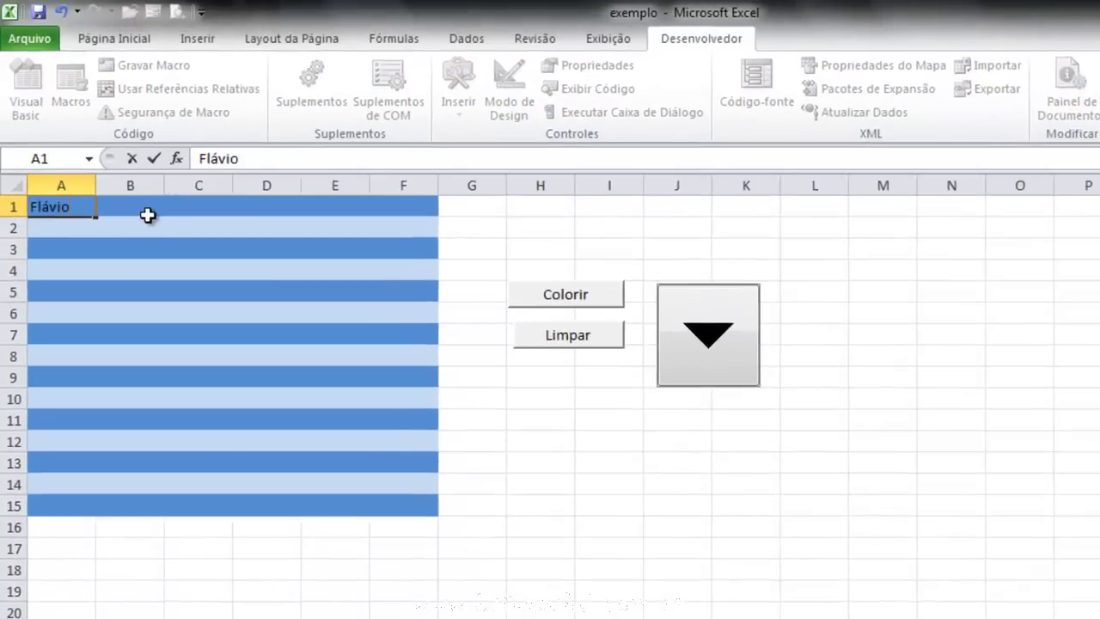
key("Return")
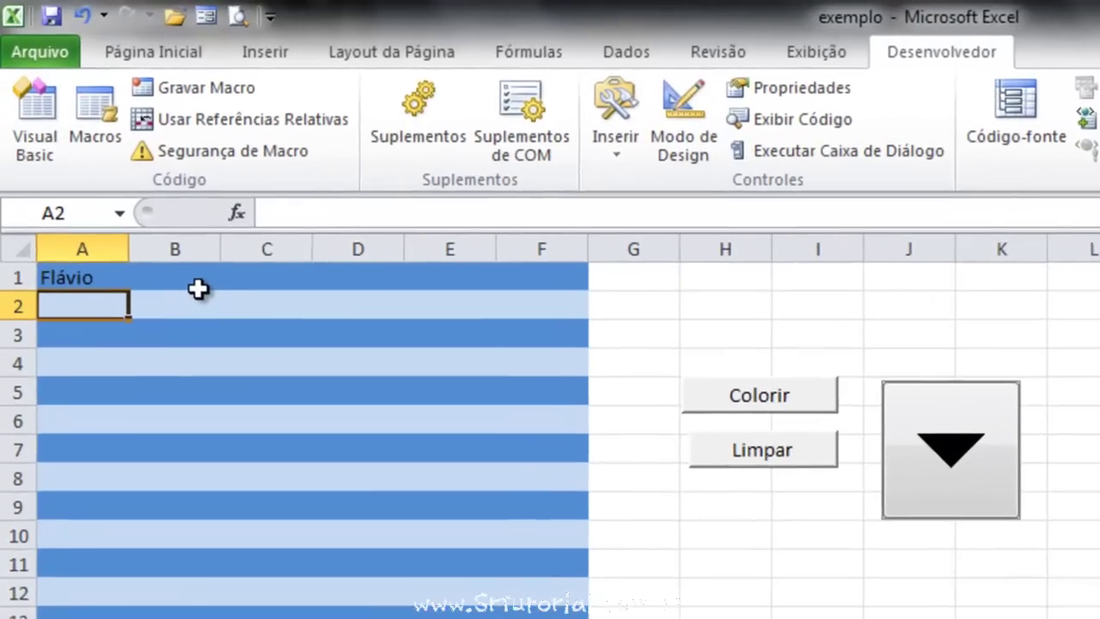
type("ma")
type("´rc")
key("BackSpace")
key("BackSpace")
key("BackSpace")
key("BackSpace")
key("BackSpace")
type("Márcia")
key("Return")
Enter three more first names in A3:A5 and slightly widen column A.
type("marc")
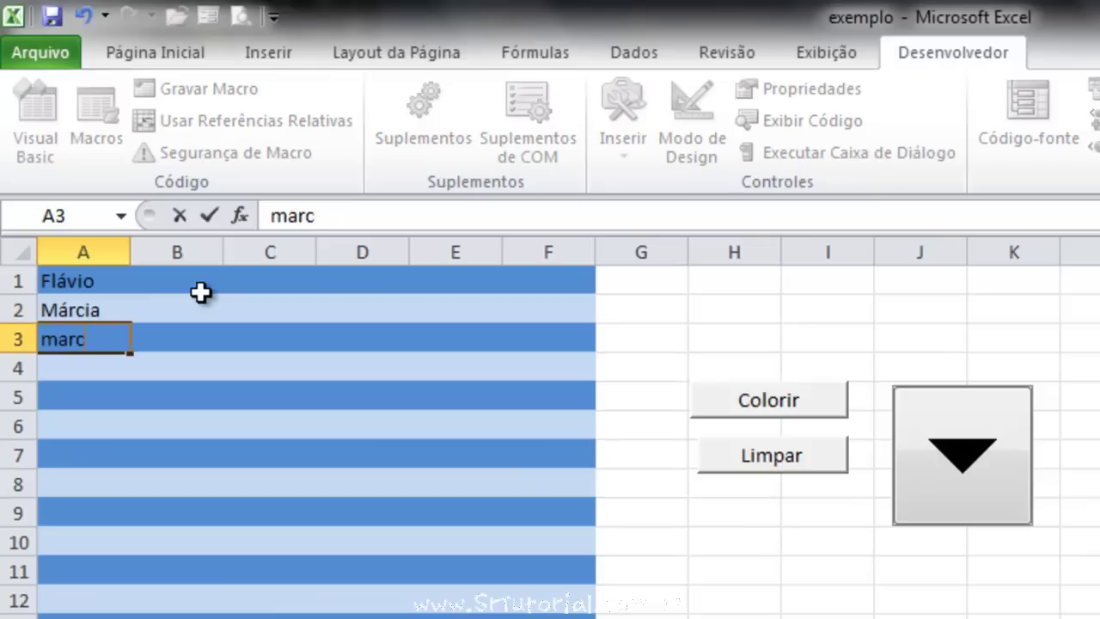
key("Delete")
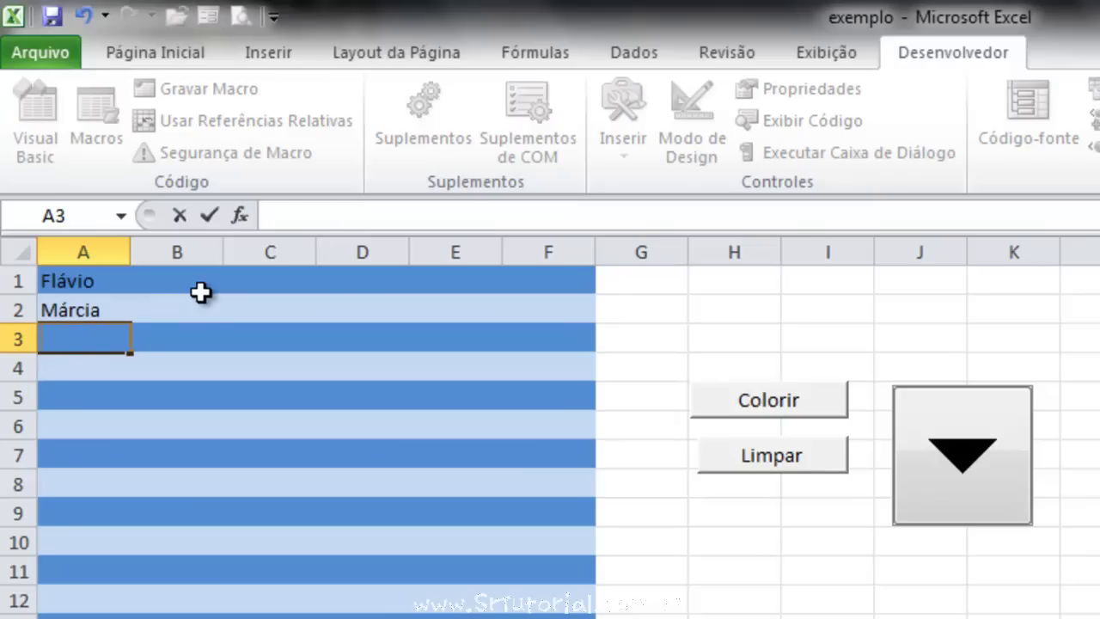
type("Marcelo")
key("Return")
type("Rita")
key("Return")
type("Ana")
key("Return")
left_click_drag(136, 252, 154, 249)
Set the combo box's input range to $A$1:$A$5 and resize it to a flat, wider box level with the "Colorir" button.
right_click(964, 452)
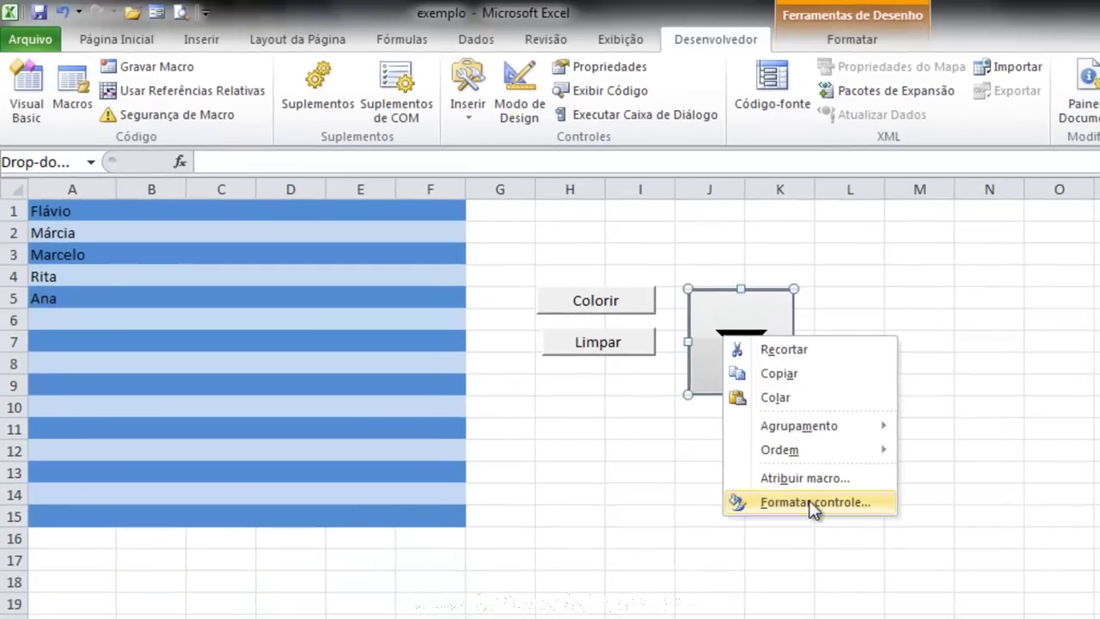
left_click(807, 500)
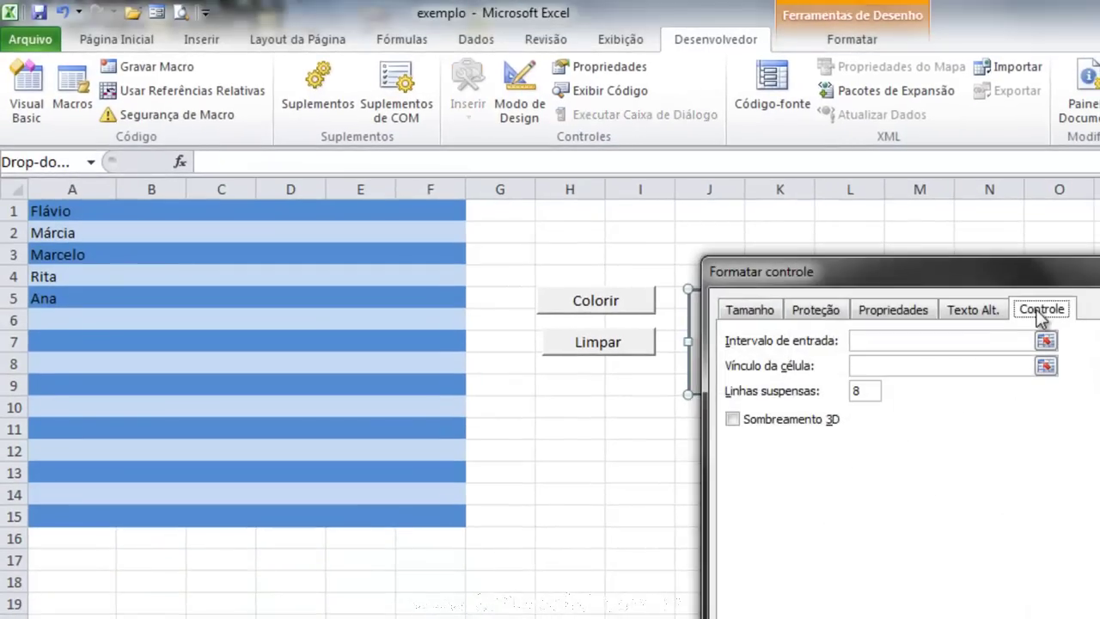
left_click(881, 340)
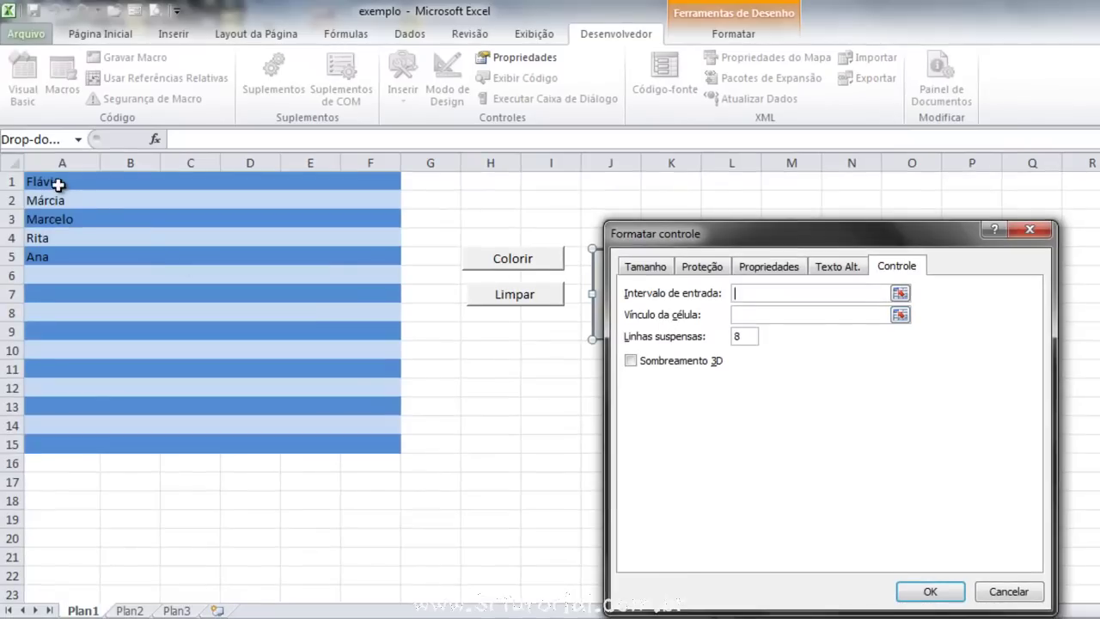
left_click_drag(57, 183, 40, 255)
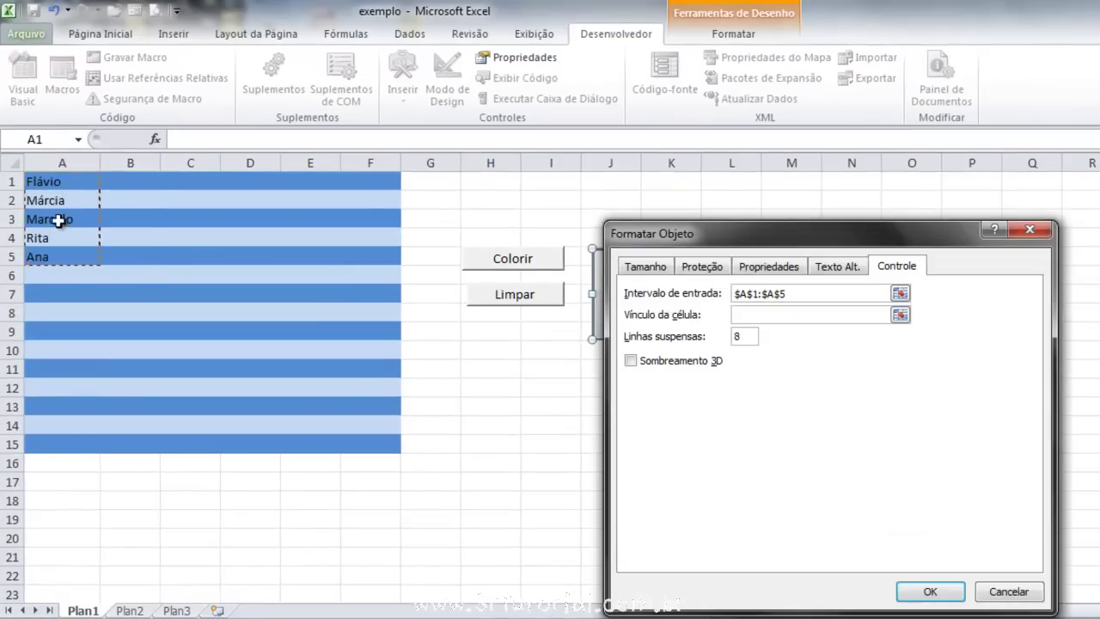
left_click(920, 592)
left_click_drag(639, 341, 710, 268)
left_click(722, 371)
Test the combo box by choosing several of its names in turn, ending with the third entry.
left_click(701, 263)
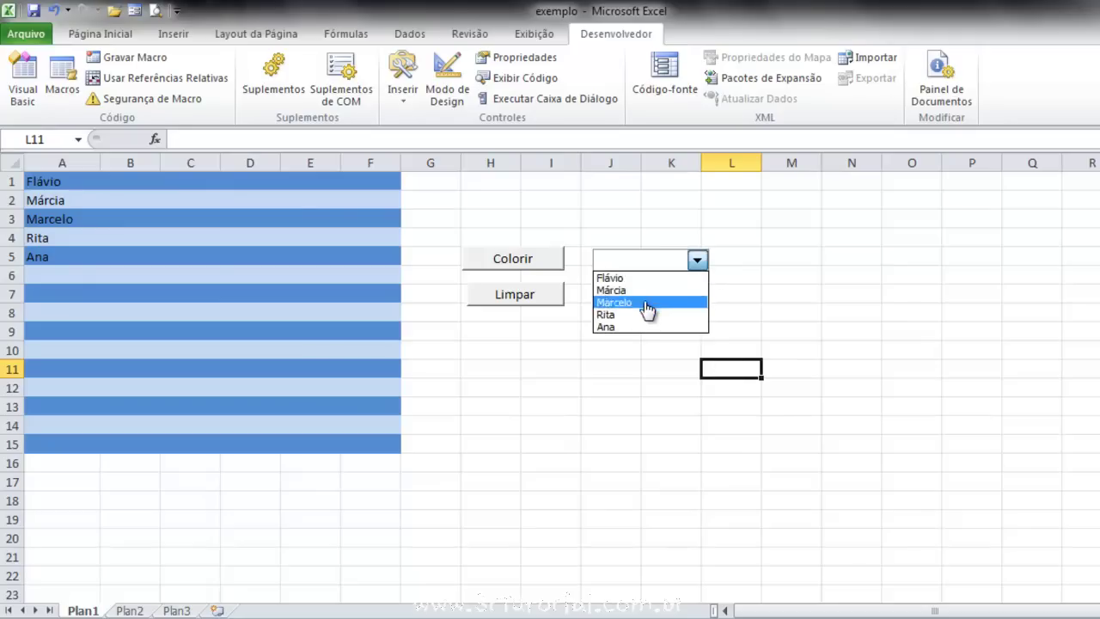
left_click(648, 278)
left_click(697, 262)
left_click(612, 290)
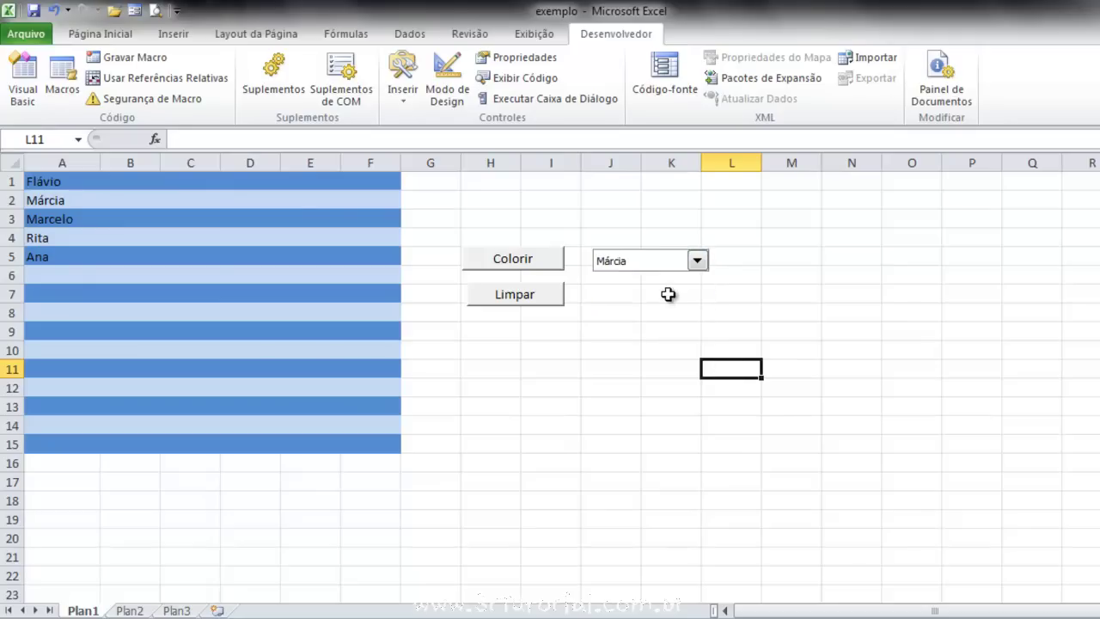
left_click(697, 262)
left_click(661, 317)
left_click(698, 262)
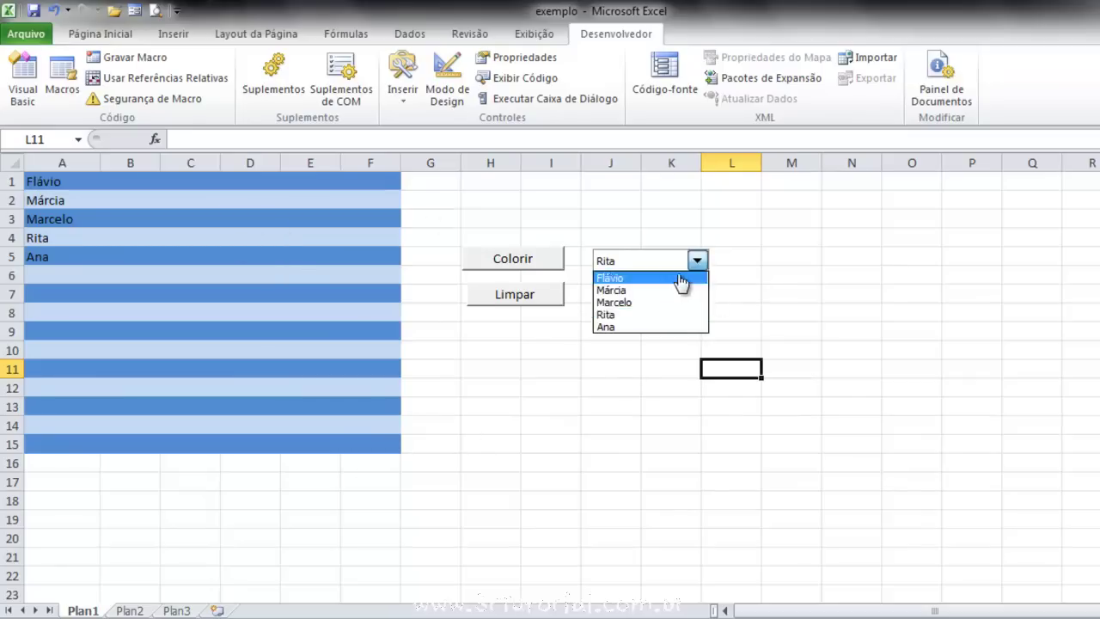
left_click(645, 278)
left_click(697, 261)
left_click(652, 303)
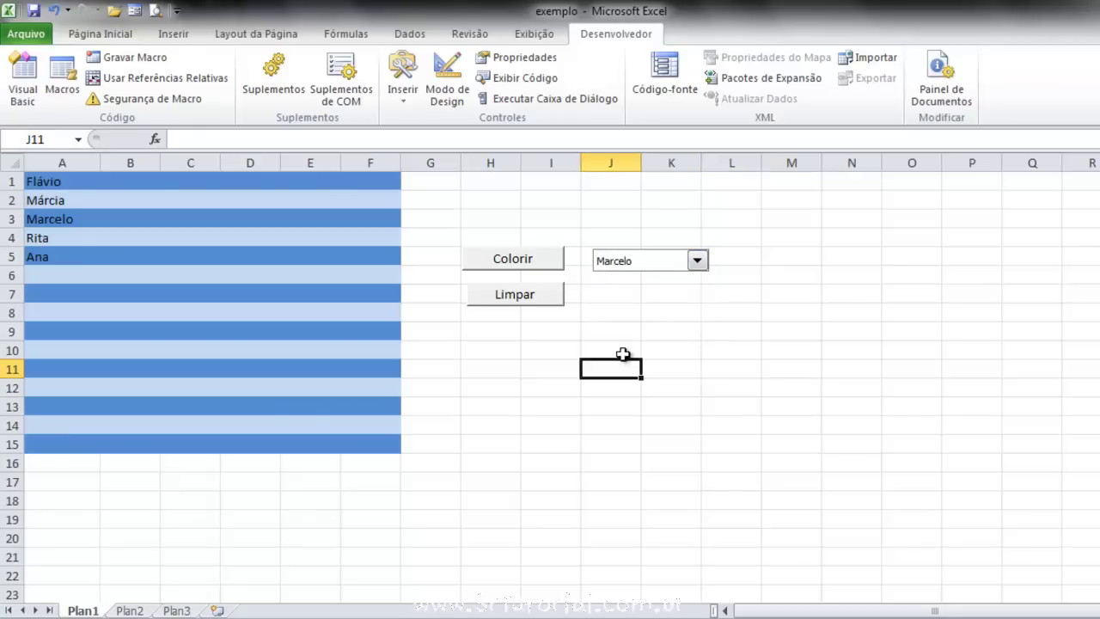
left_click(624, 307)
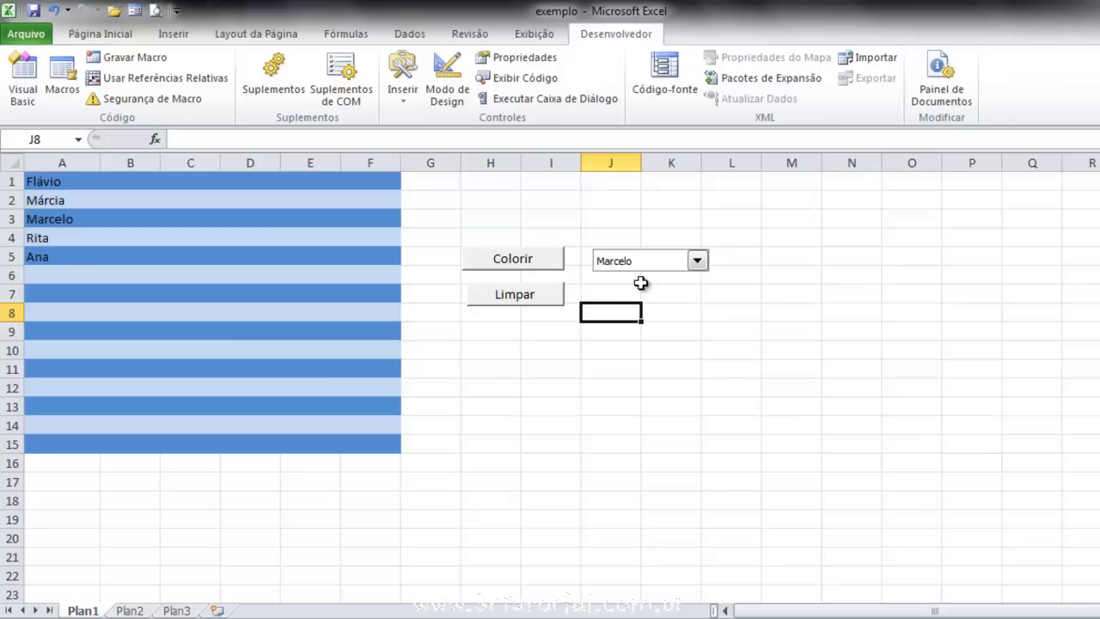
Review the combo box's control settings and object positioning properties.
right_click(643, 272)
right_click(643, 263)
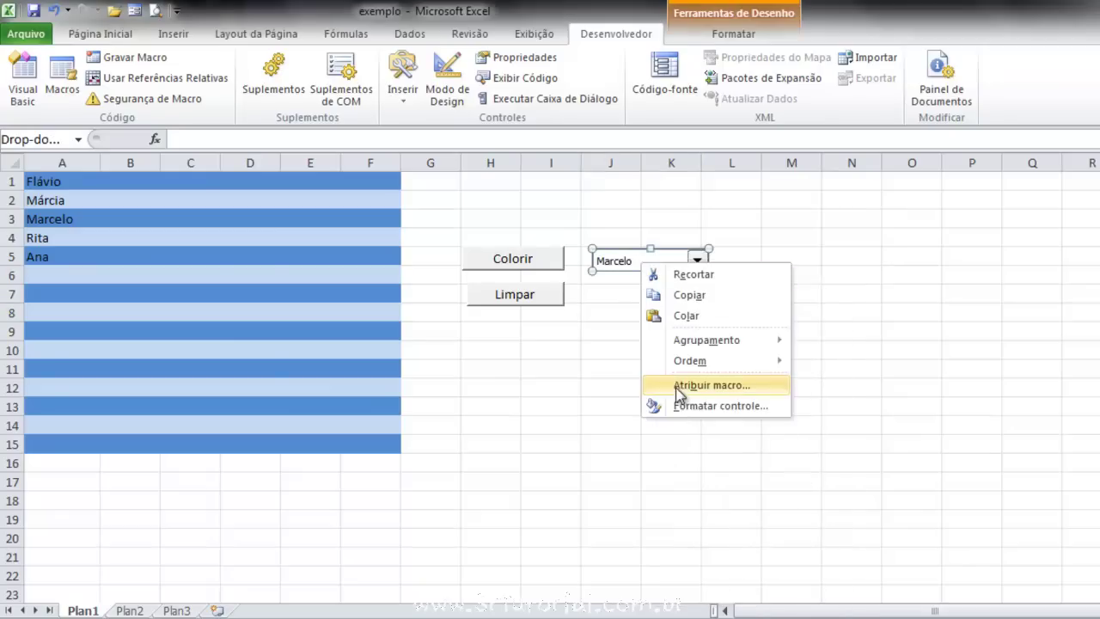
left_click(684, 406)
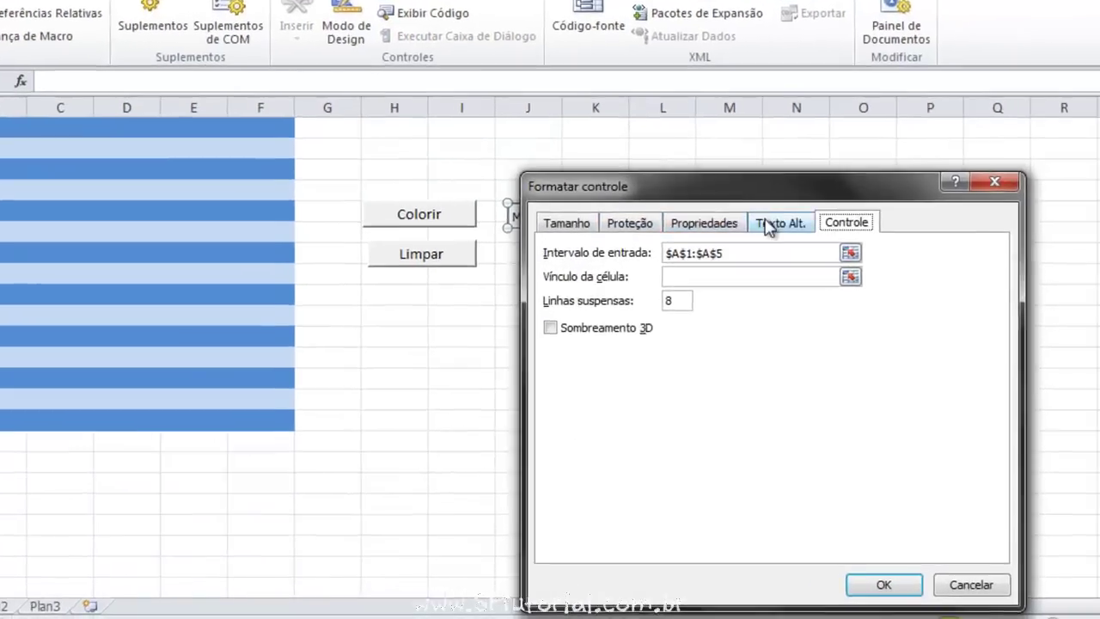
left_click(833, 262)
left_click(582, 141)
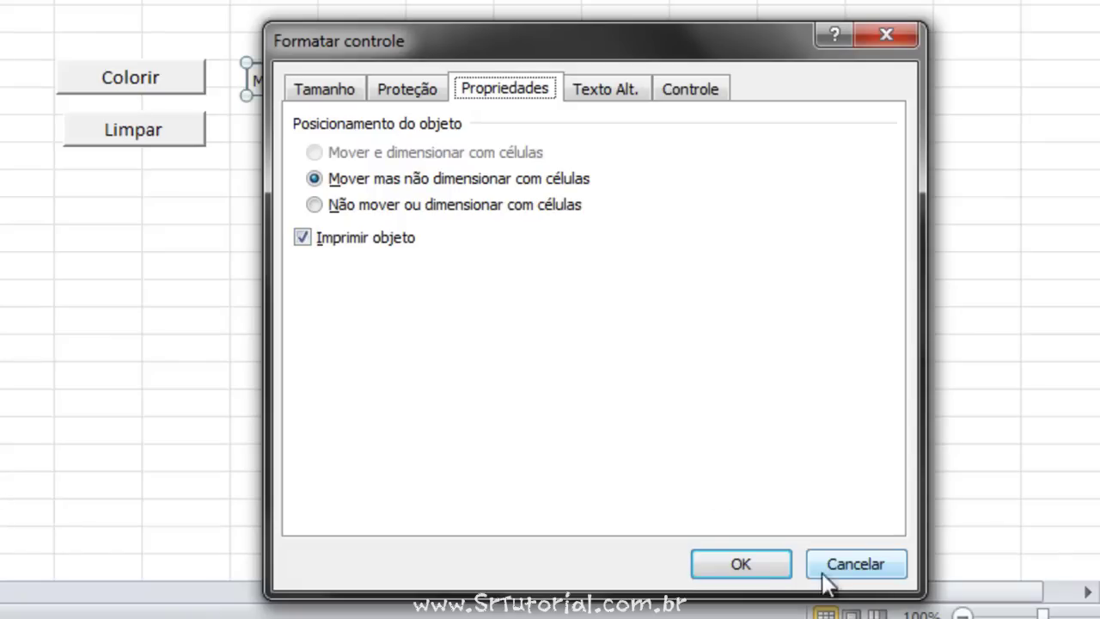
left_click(727, 559)
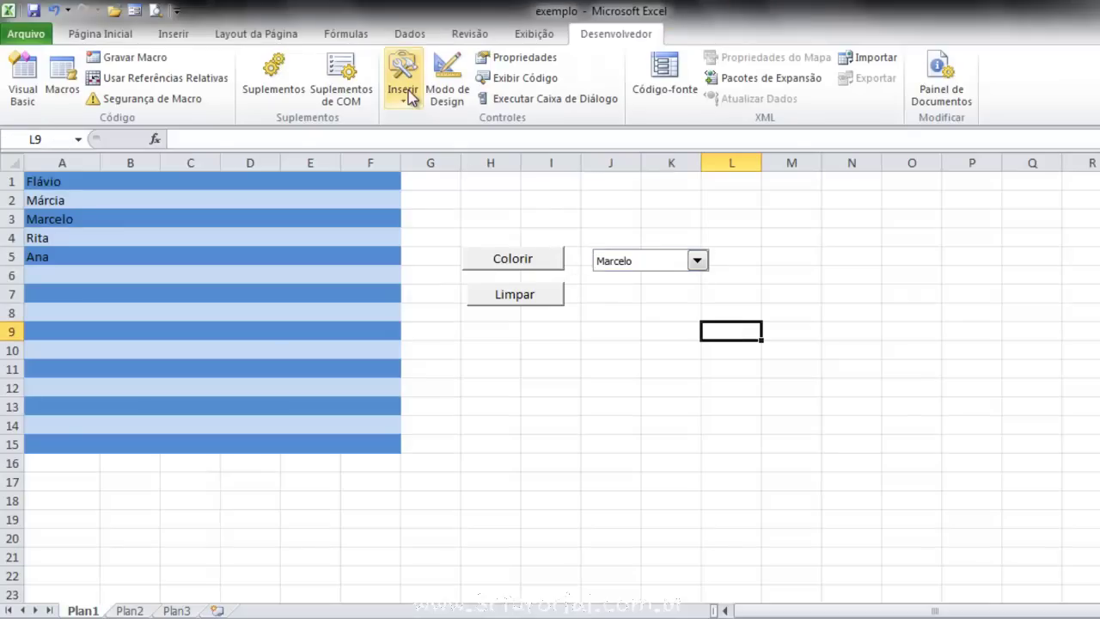
Insert a form-control check box at I9 below the "Limpar" button and label it "Ativo".
left_click(411, 95)
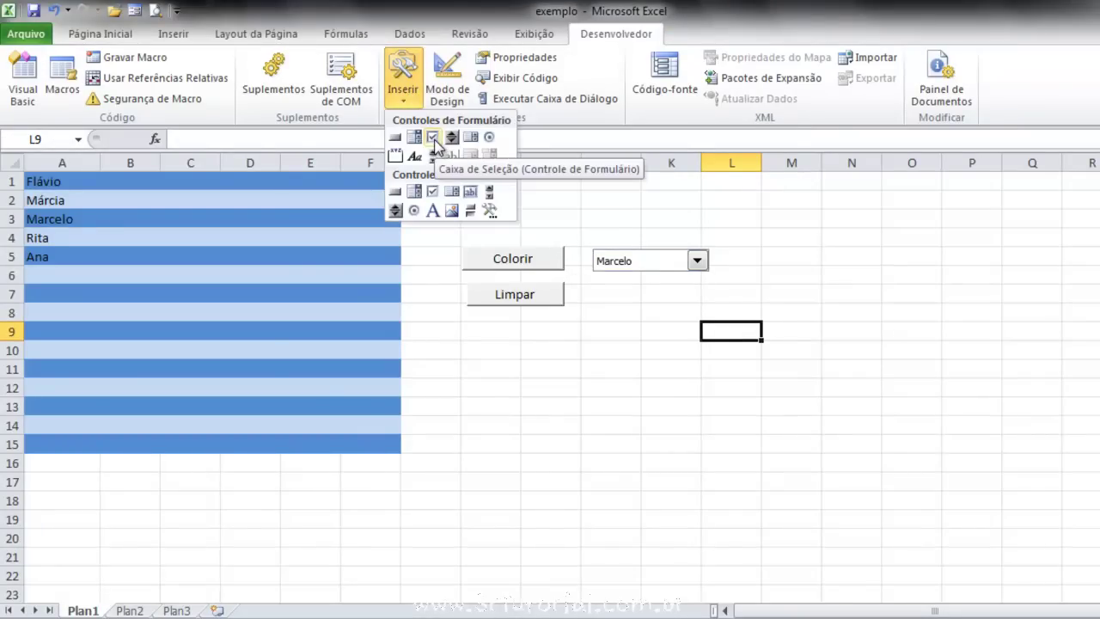
left_click(433, 138)
left_click(532, 329)
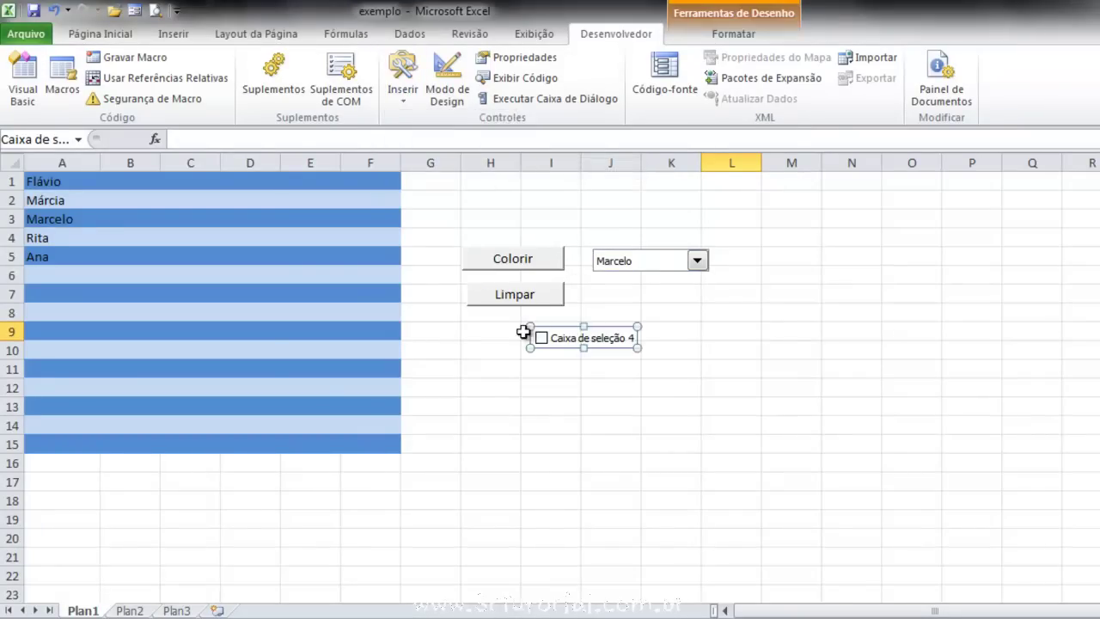
left_click(598, 351)
left_click(631, 337)
key("BackSpace")
key("BackSpace")
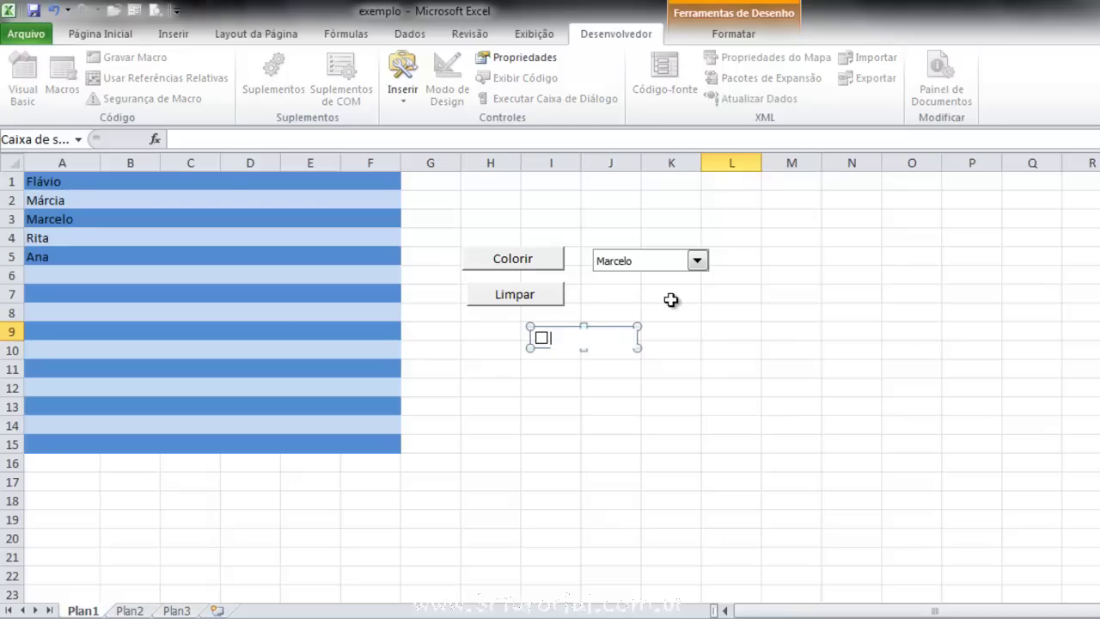
left_click(568, 397)
Set the "Ativo" check box's cell link to $F$1.
right_click(548, 343)
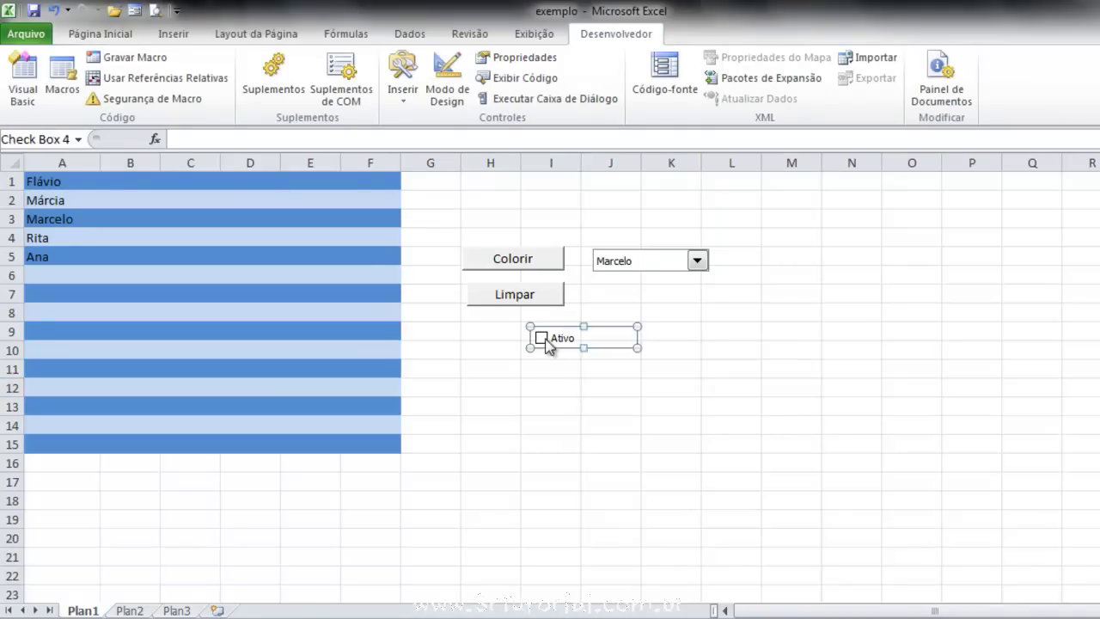
left_click(606, 506)
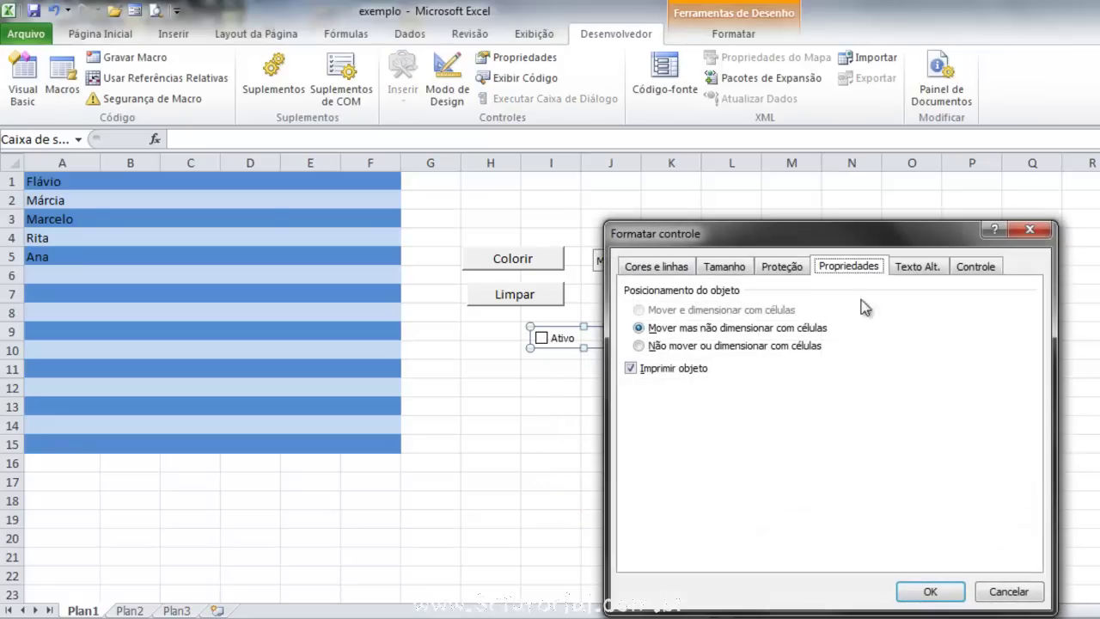
left_click(980, 268)
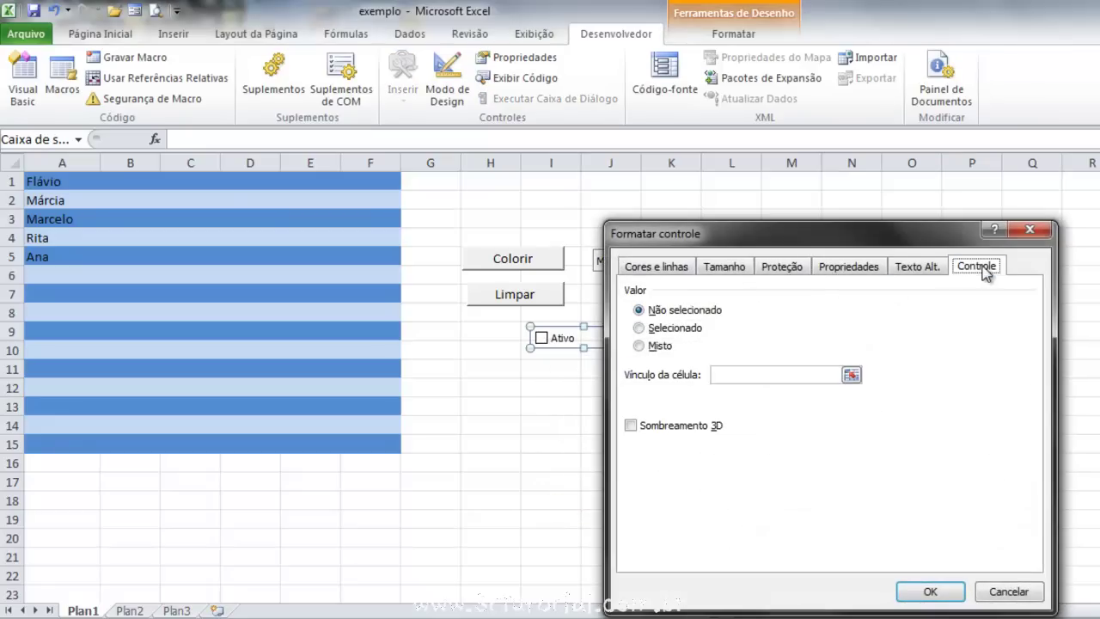
left_click(745, 374)
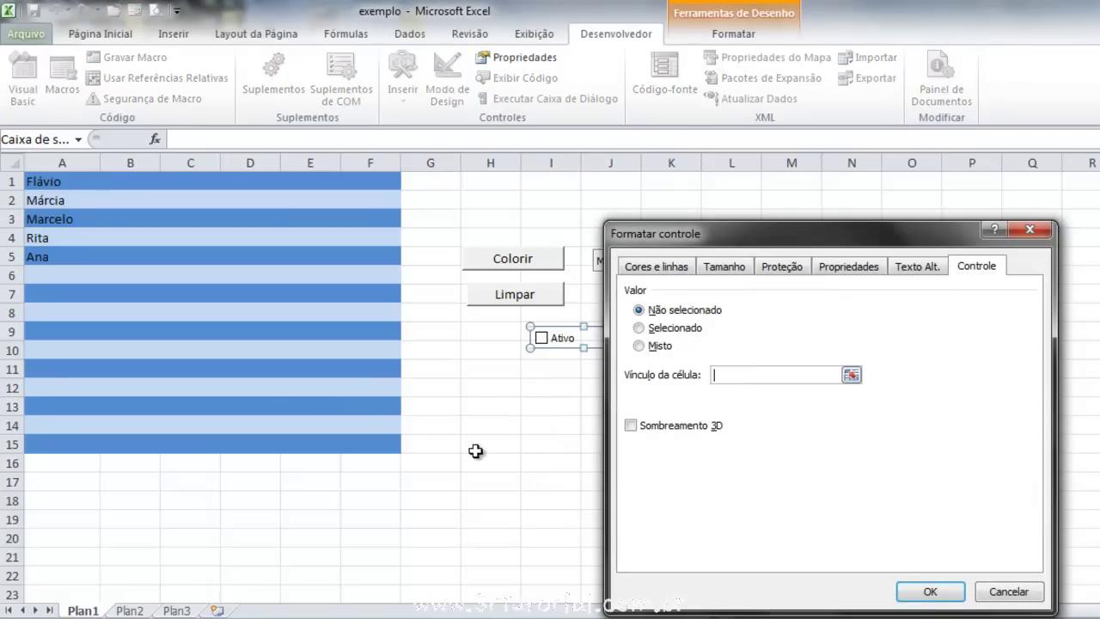
left_click(361, 180)
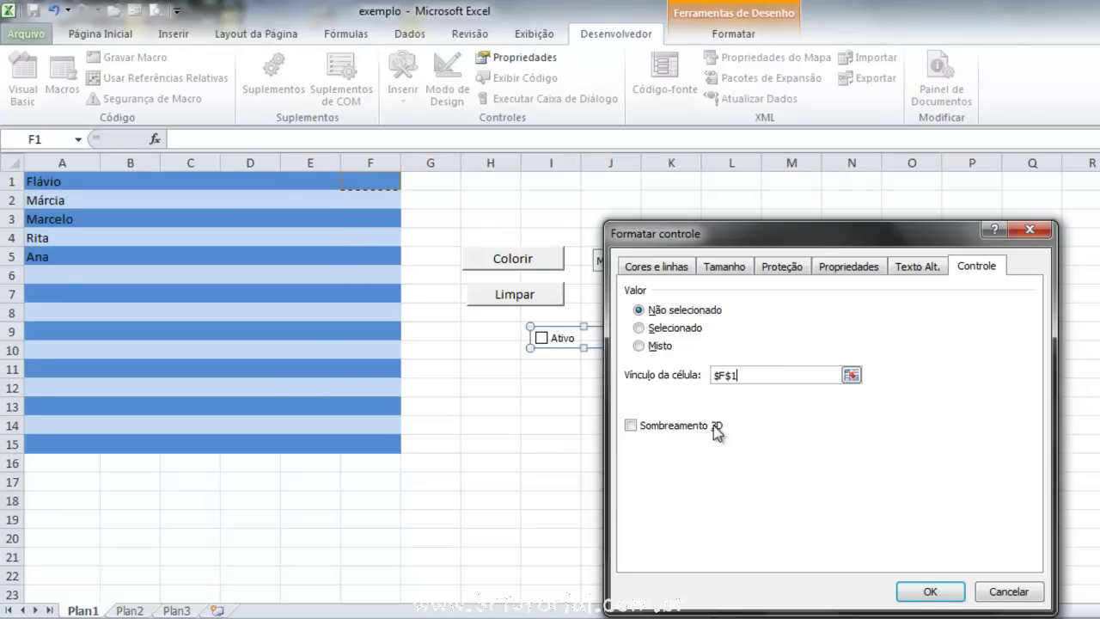
left_click(927, 591)
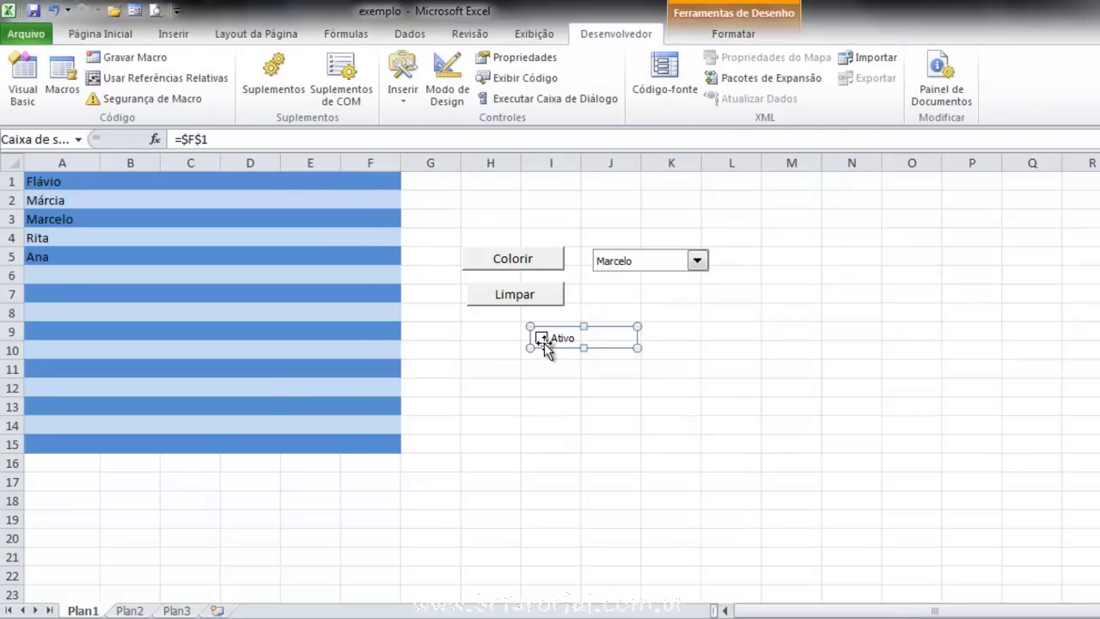
Tick the "Ativo" check box and widen column F to fit the linked value.
left_click(564, 414)
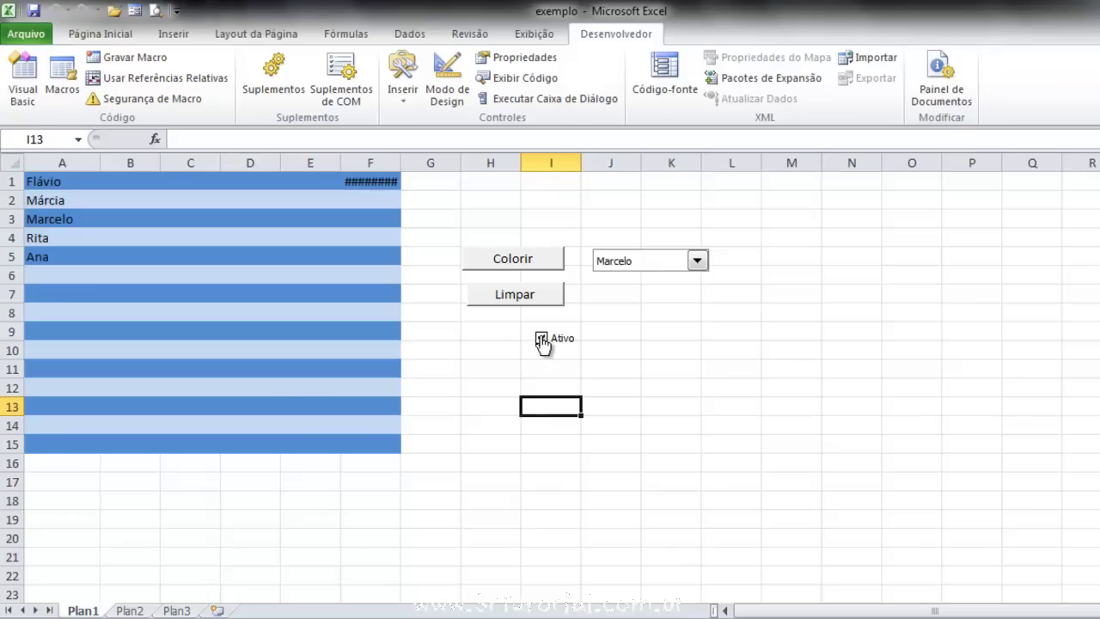
left_click_drag(403, 165, 464, 165)
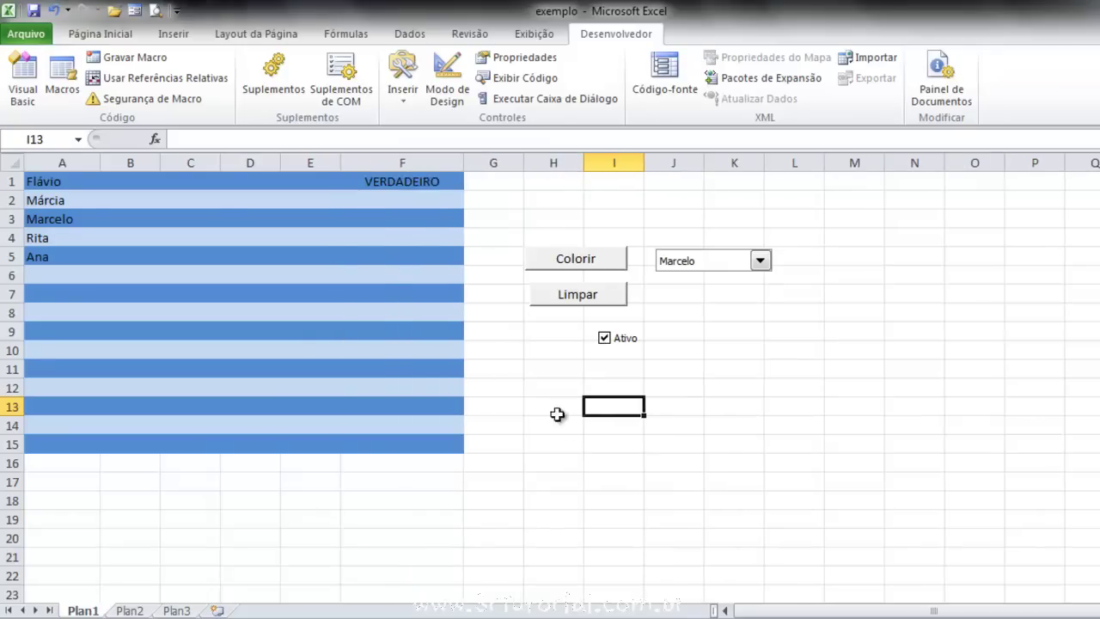
Move the "Ativo" check box to G1, next to its linked cell, and untick it.
left_click(623, 338, "ctrl")
left_click_drag(624, 329, 500, 189)
left_click(501, 218)
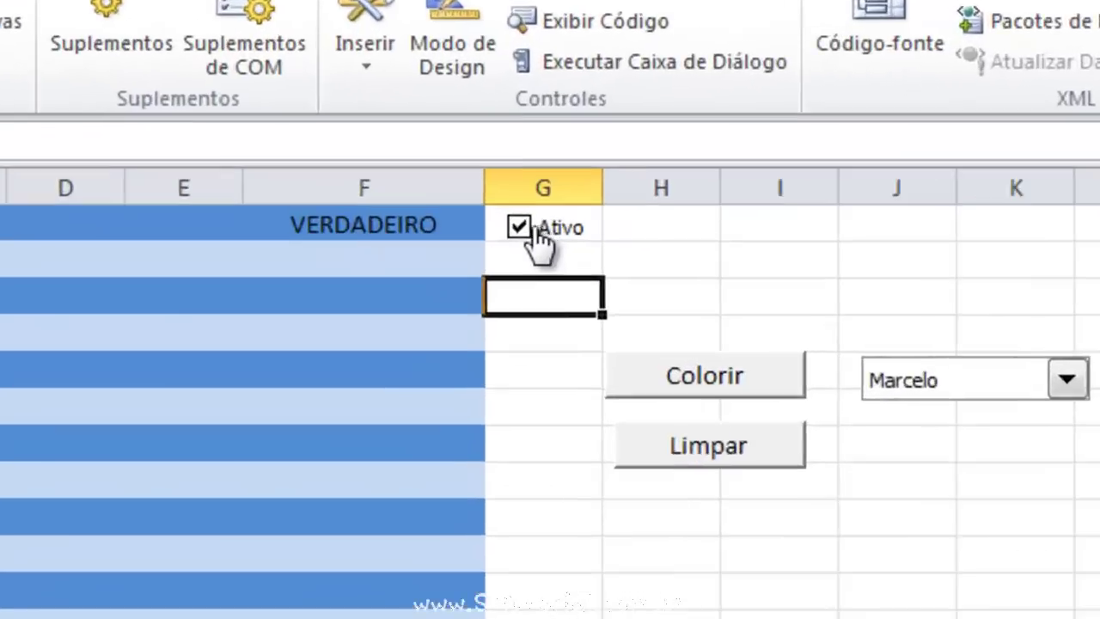
left_click(480, 182)
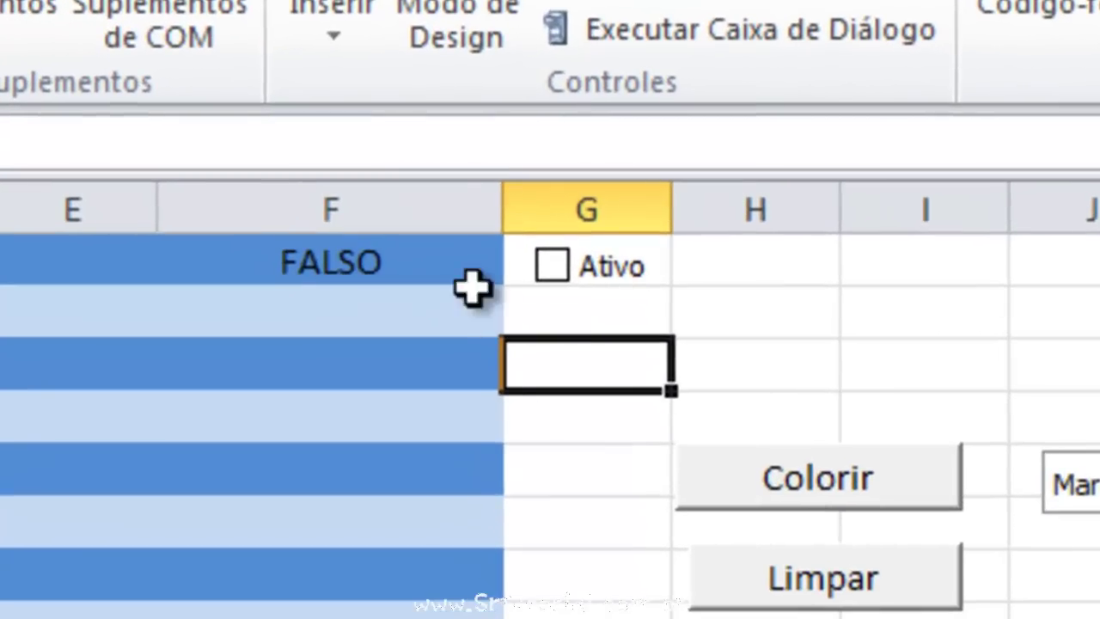
Toggle the "Ativo" check box on and off repeatedly to examine how linked cell F1 responds, leaving it unticked.
left_click(546, 258)
left_click(555, 268)
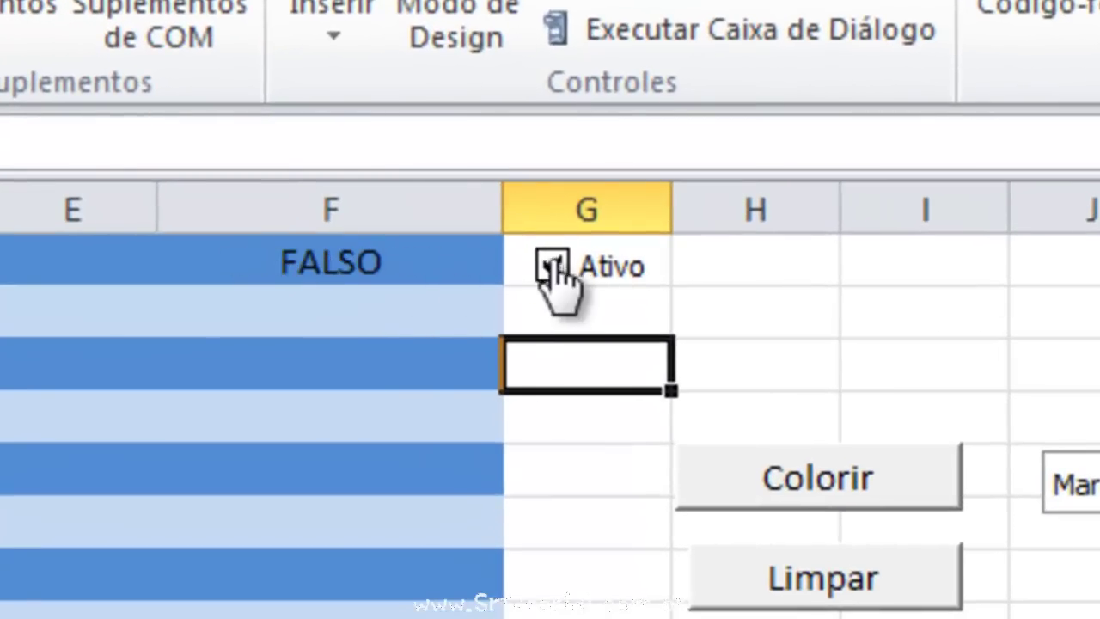
left_click(563, 273)
left_click(555, 268)
left_click(554, 268)
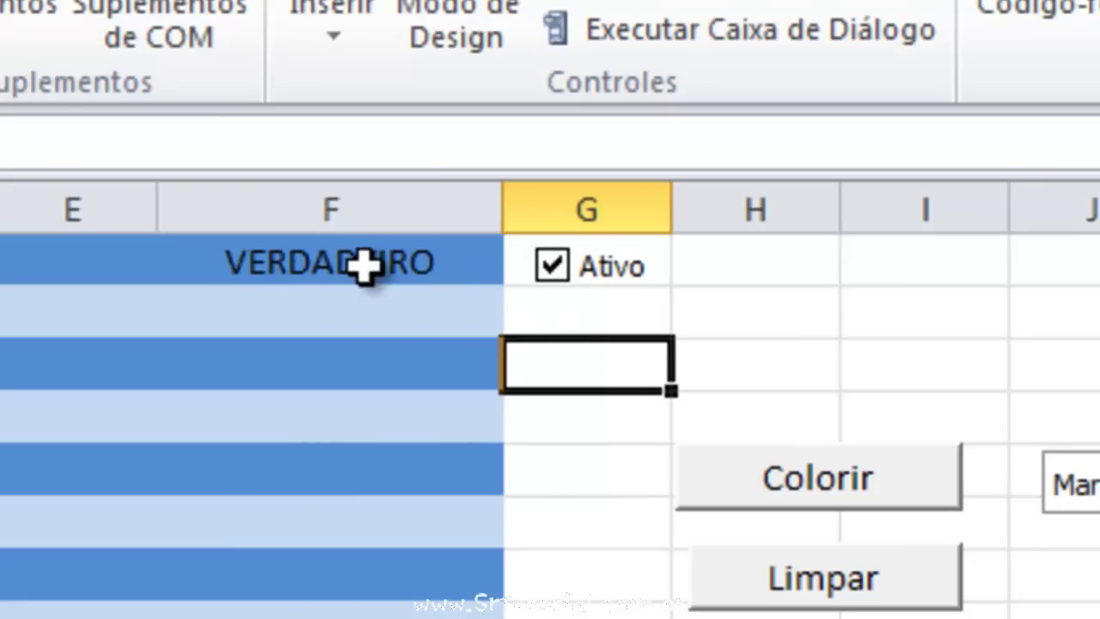
left_click(555, 268)
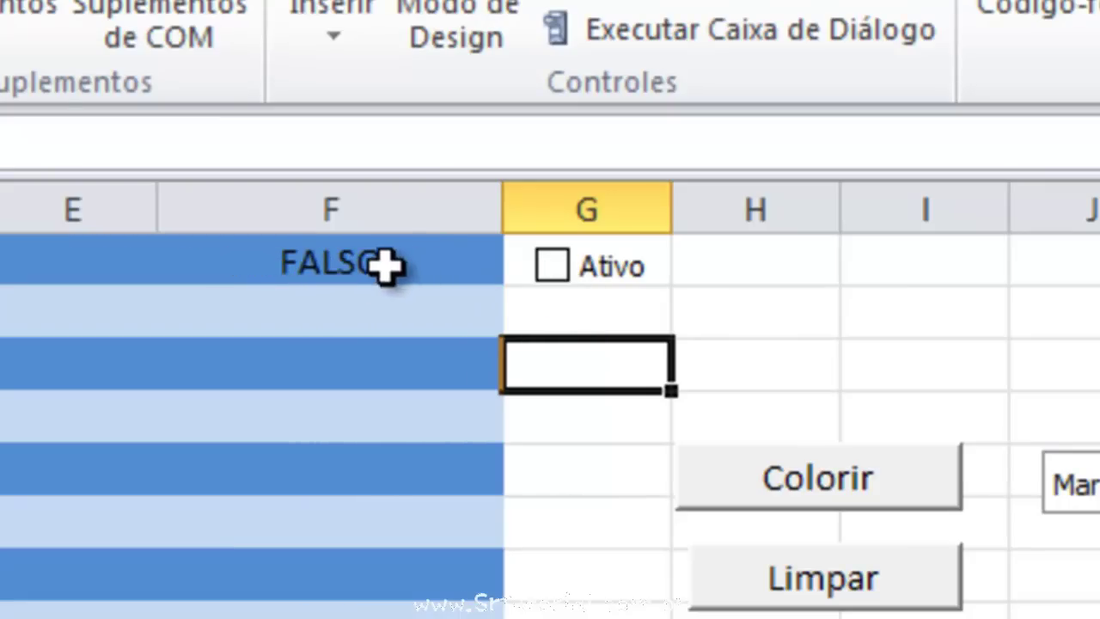
left_click(555, 268)
left_click(554, 268)
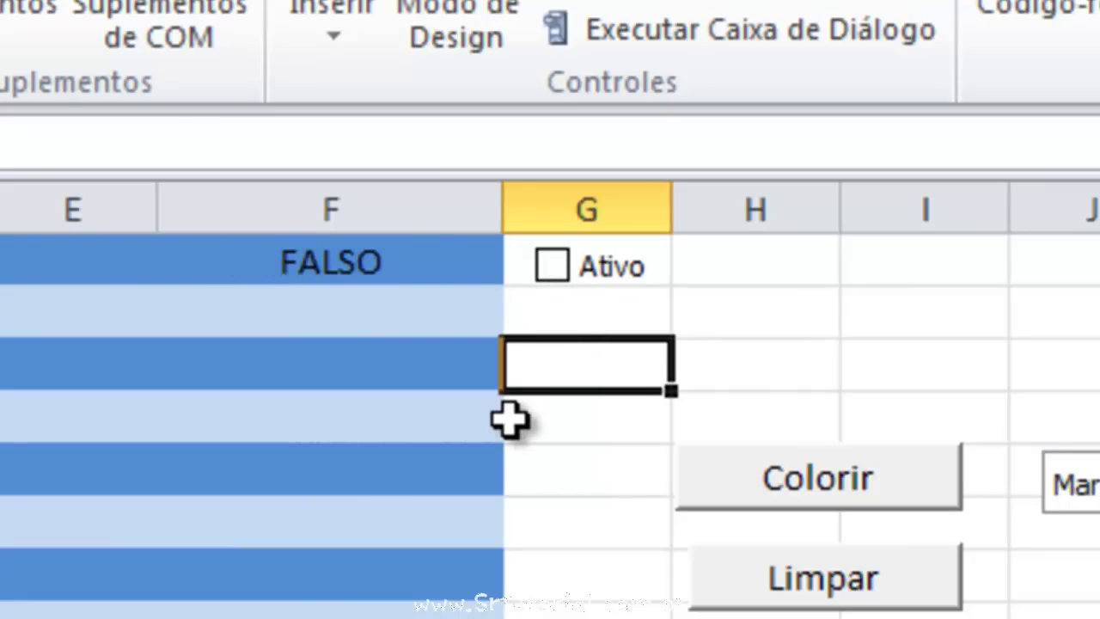
left_click(553, 267)
left_click(553, 267)
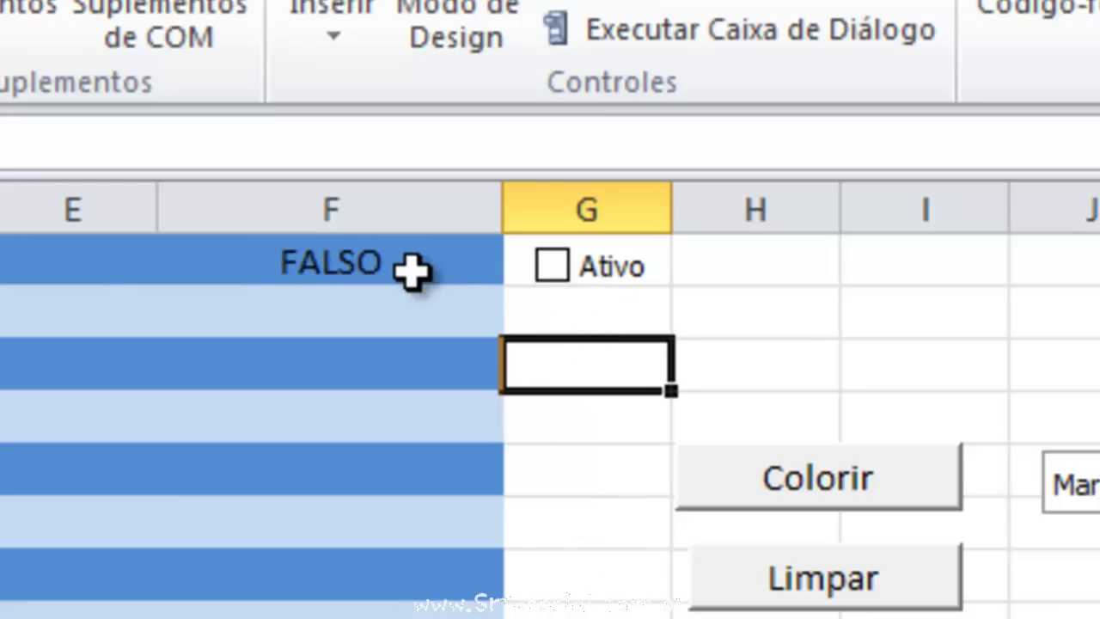
left_click(554, 268)
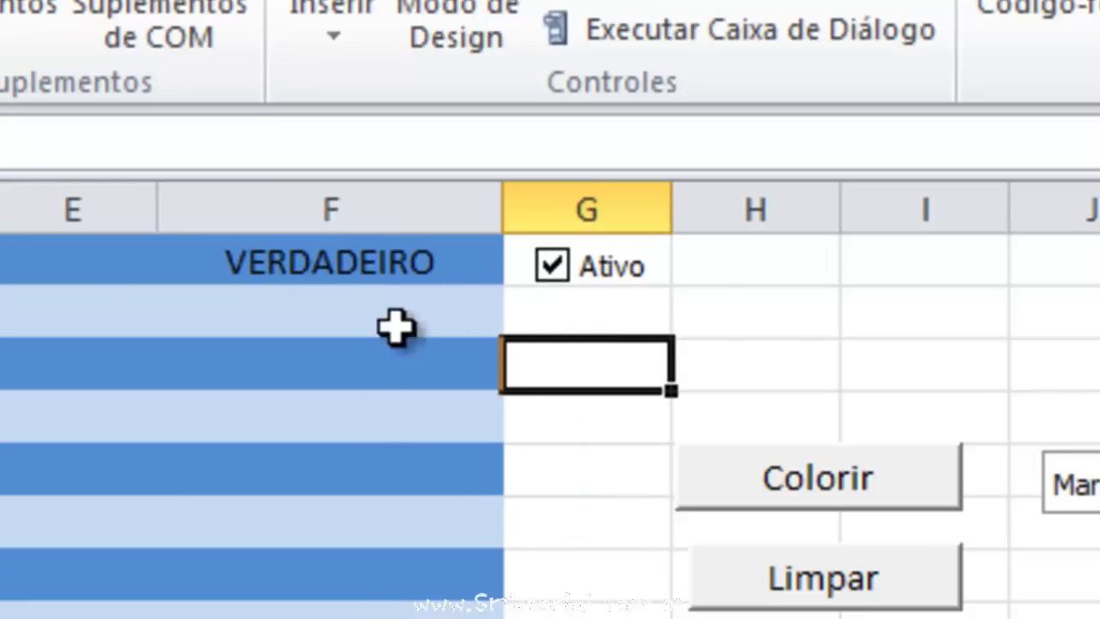
left_click(553, 268)
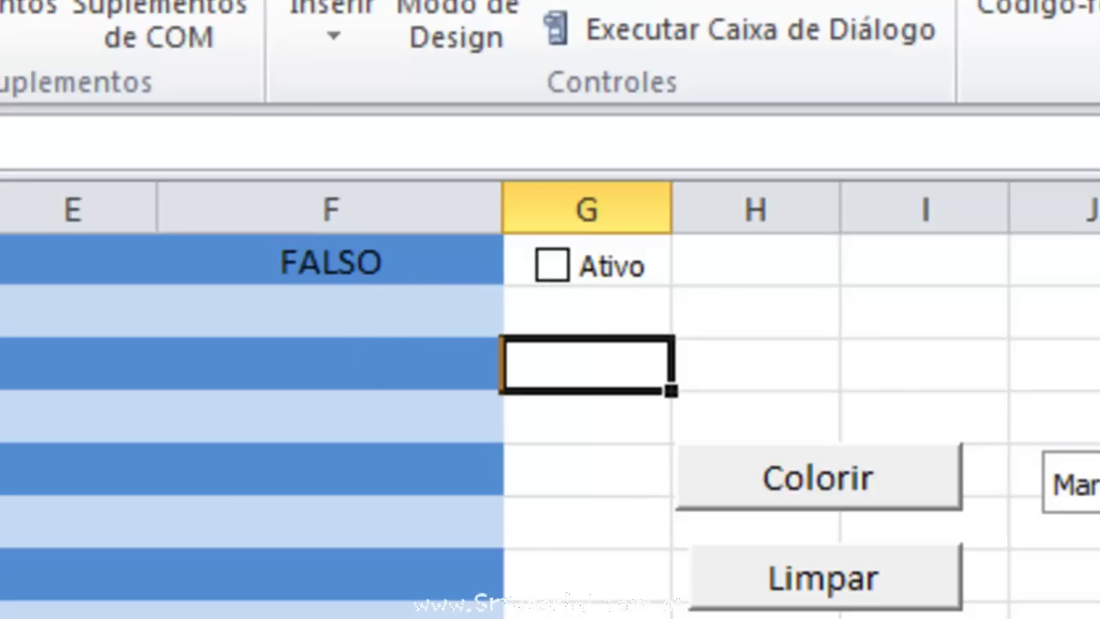
left_click(554, 268)
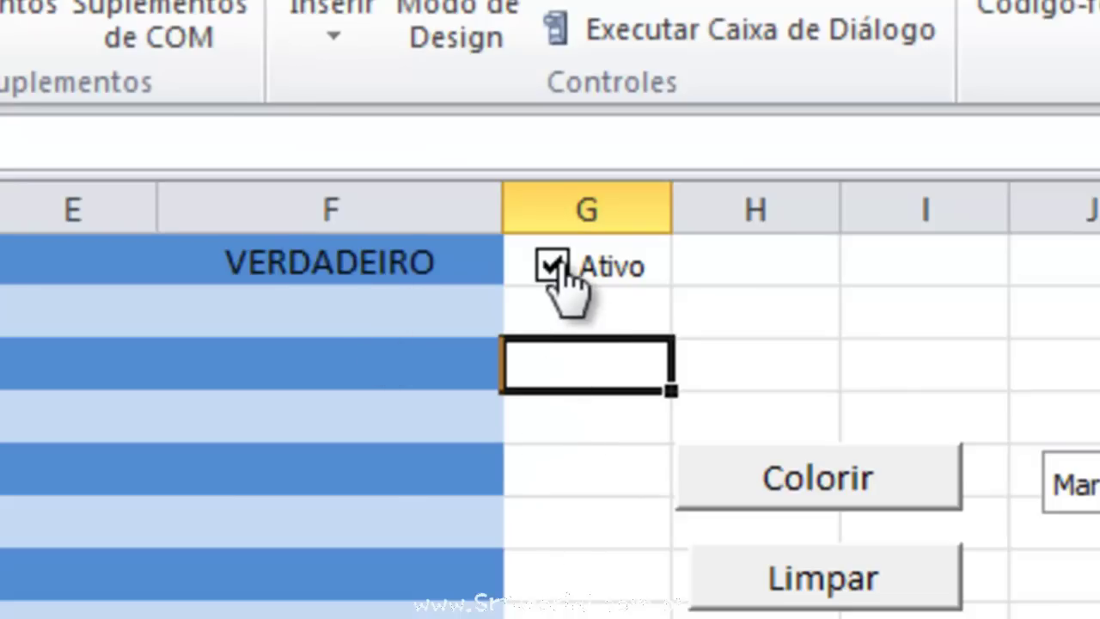
left_click(557, 275)
left_click(554, 271)
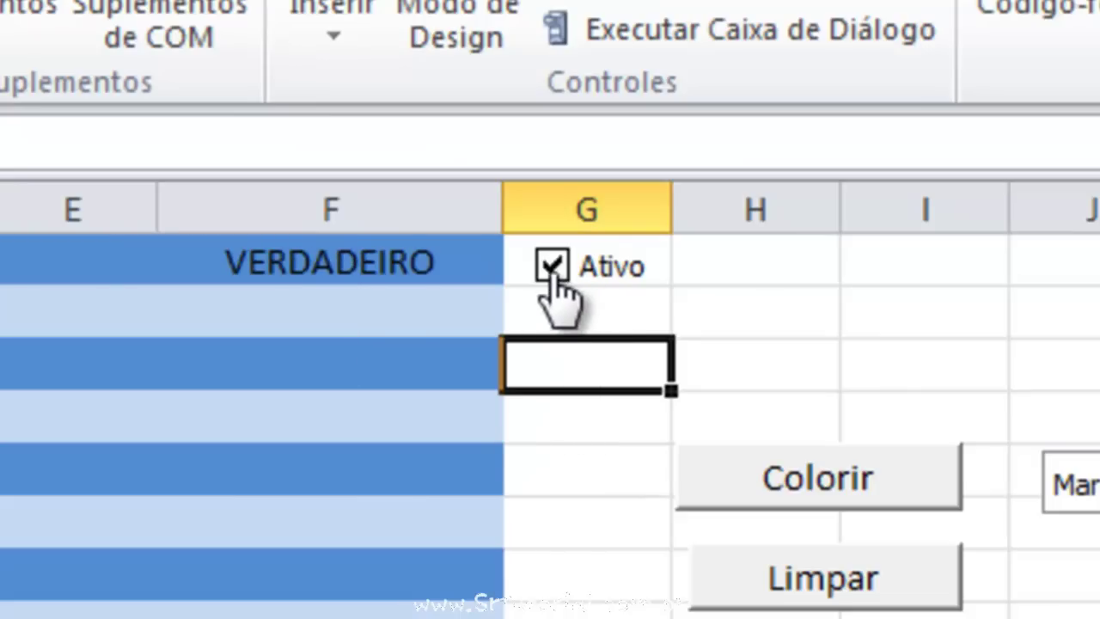
left_click(605, 273)
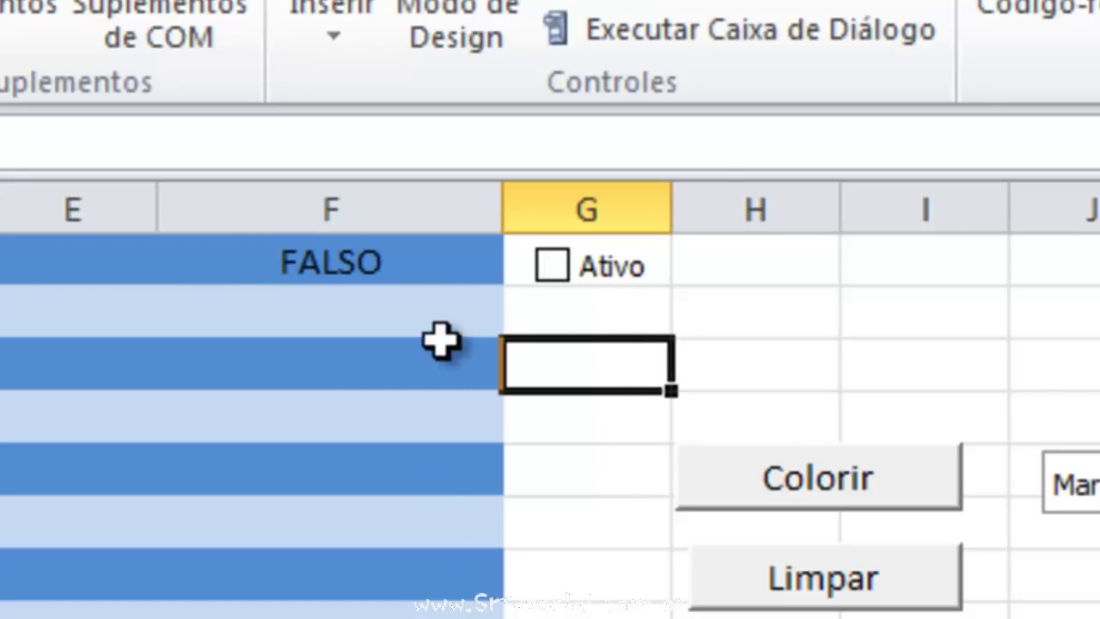
Enter the numbers 2, 5, 6, 7 and 10 in cells F2 to F6.
left_click_drag(439, 311, 422, 594)
left_click(371, 292)
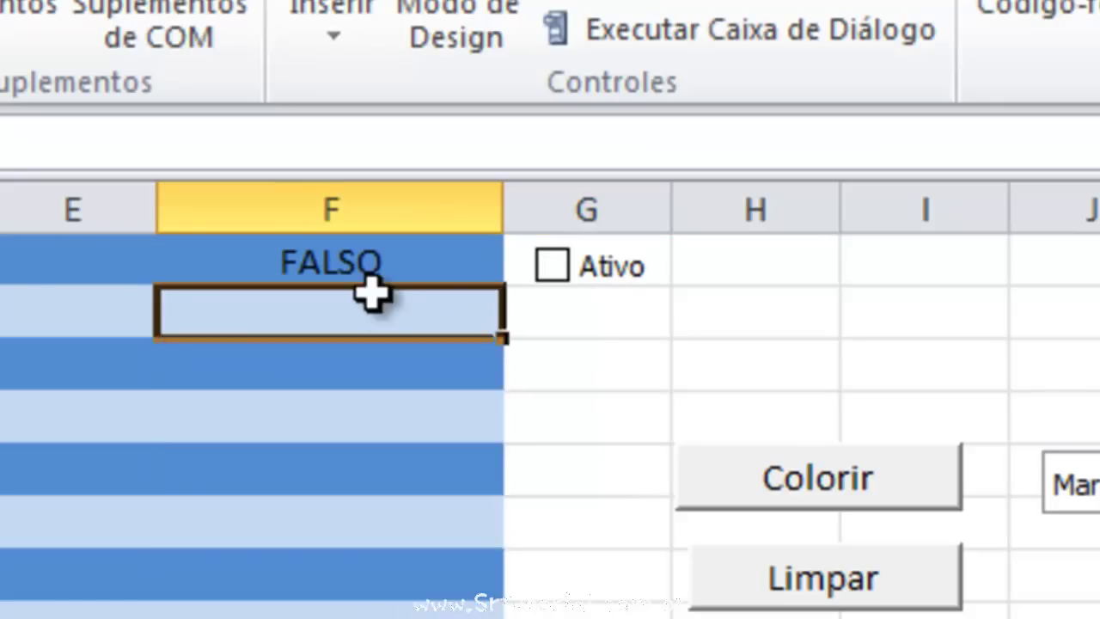
left_click_drag(361, 321, 369, 615)
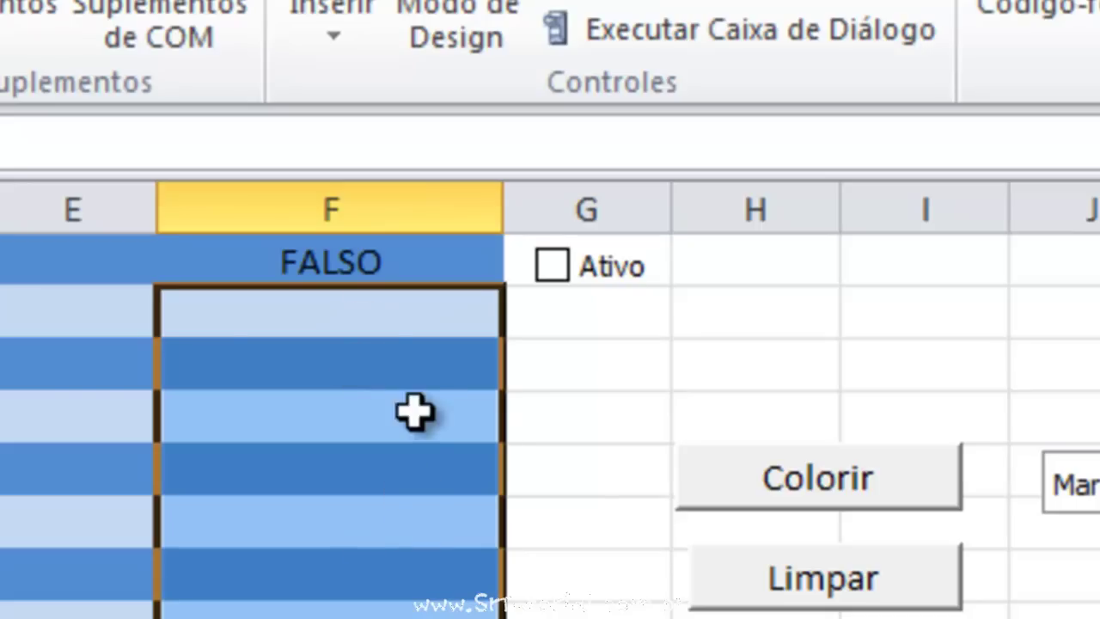
left_click(405, 319)
type("2")
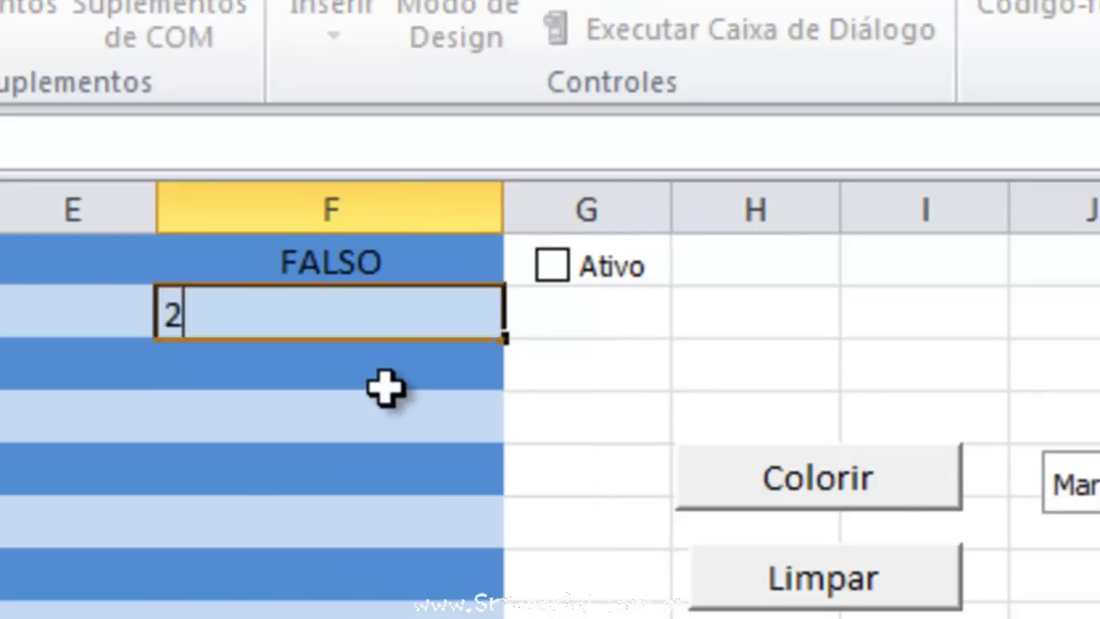
key("Return")
type("5")
key("Return")
type("6")
key("Return")
type("7")
key("Return")
type("10")
key("Return")
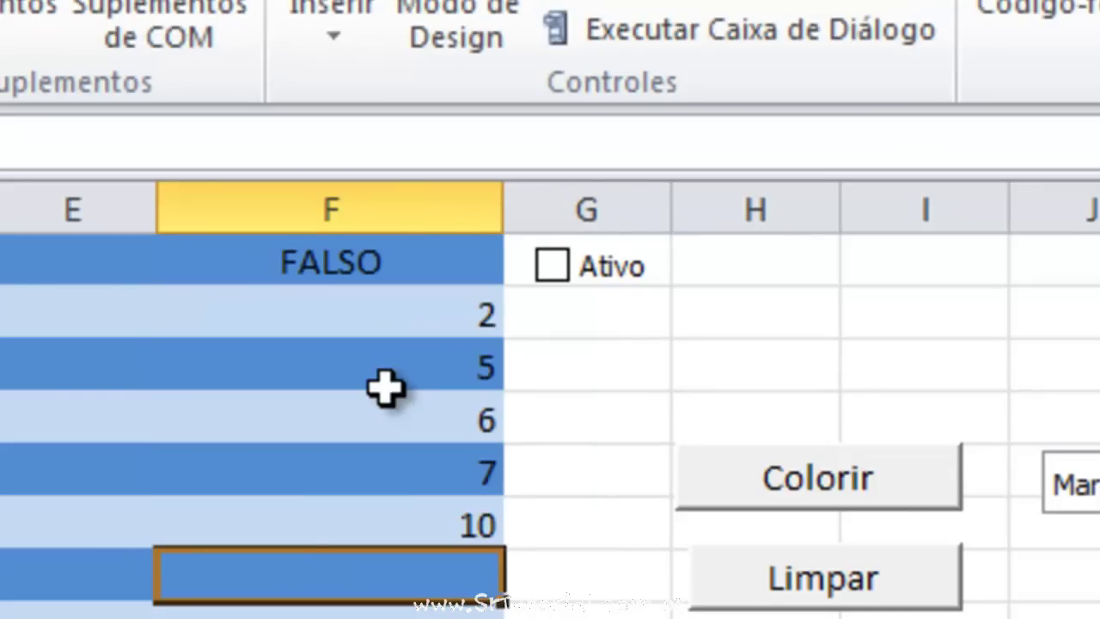
Tick the "Ativo" check box and move it down to G7, beside the cell below the numbers.
left_click(608, 268)
left_click(621, 270, "ctrl")
left_click_drag(613, 290, 572, 604)
Enter the formula =SE(F1=VERDADEIRO;SOMA(F2:F6);"") in cell F7.
left_click(445, 573)
type("=")
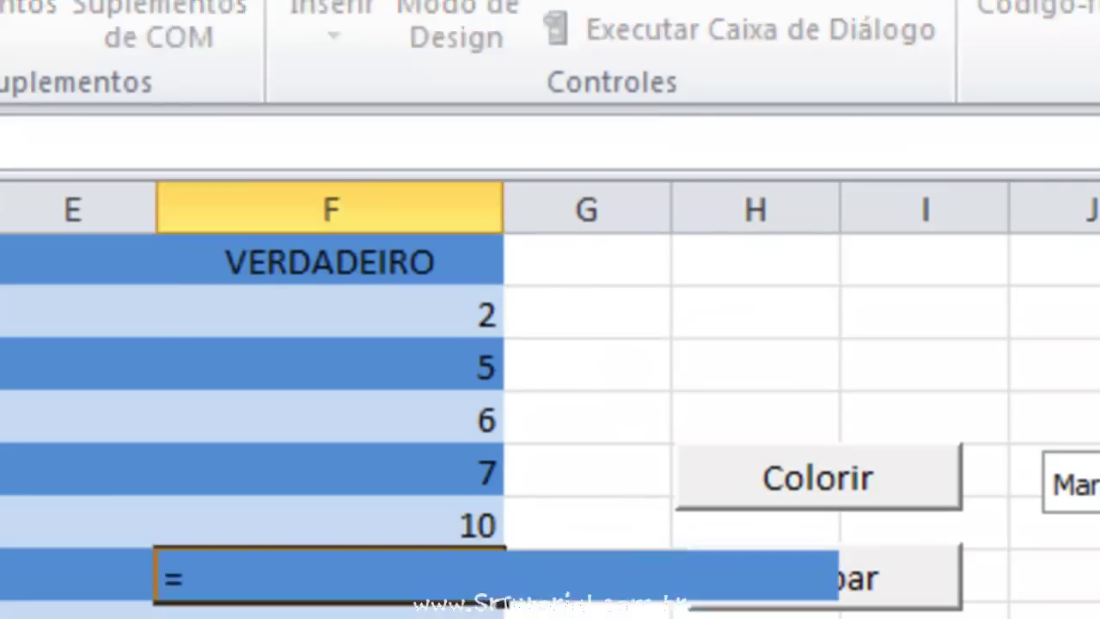
type("SE")
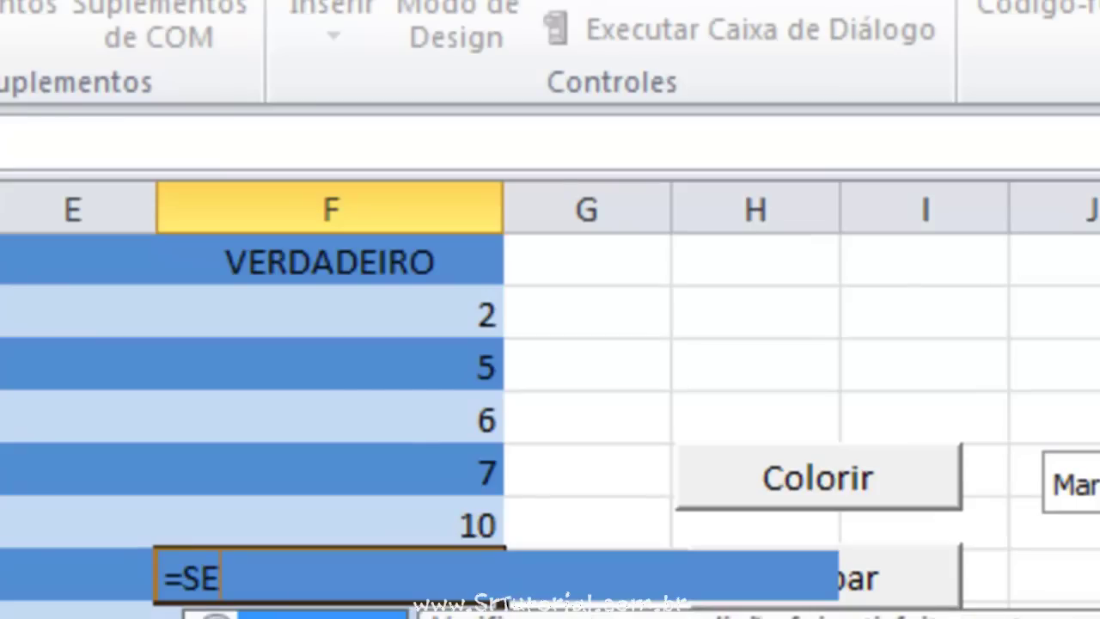
type("(")
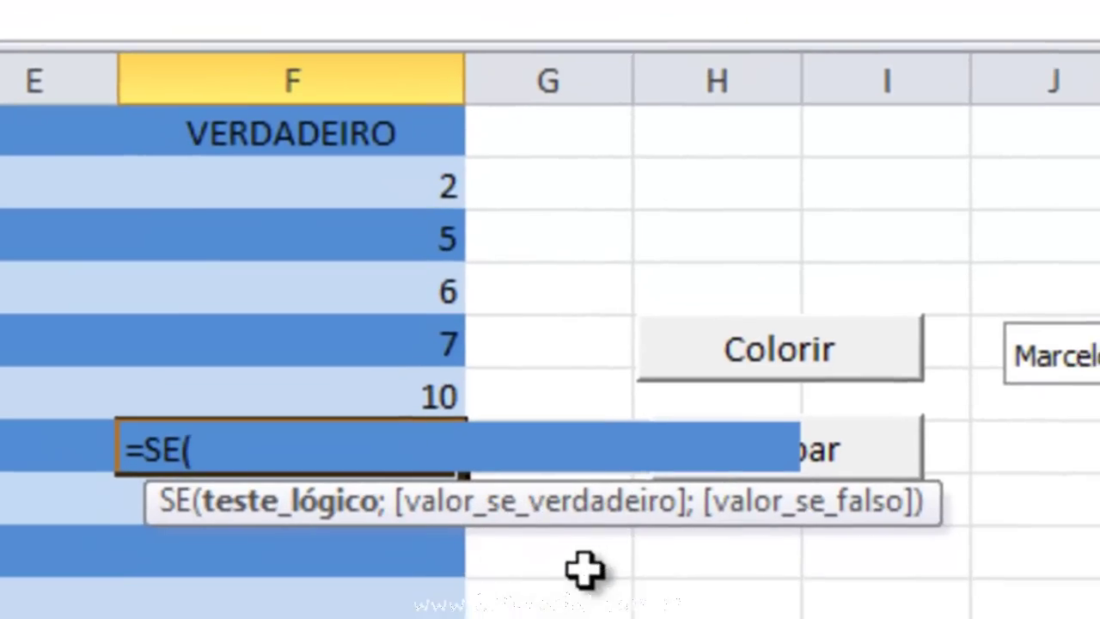
left_click(322, 107)
type("=VERDADE")
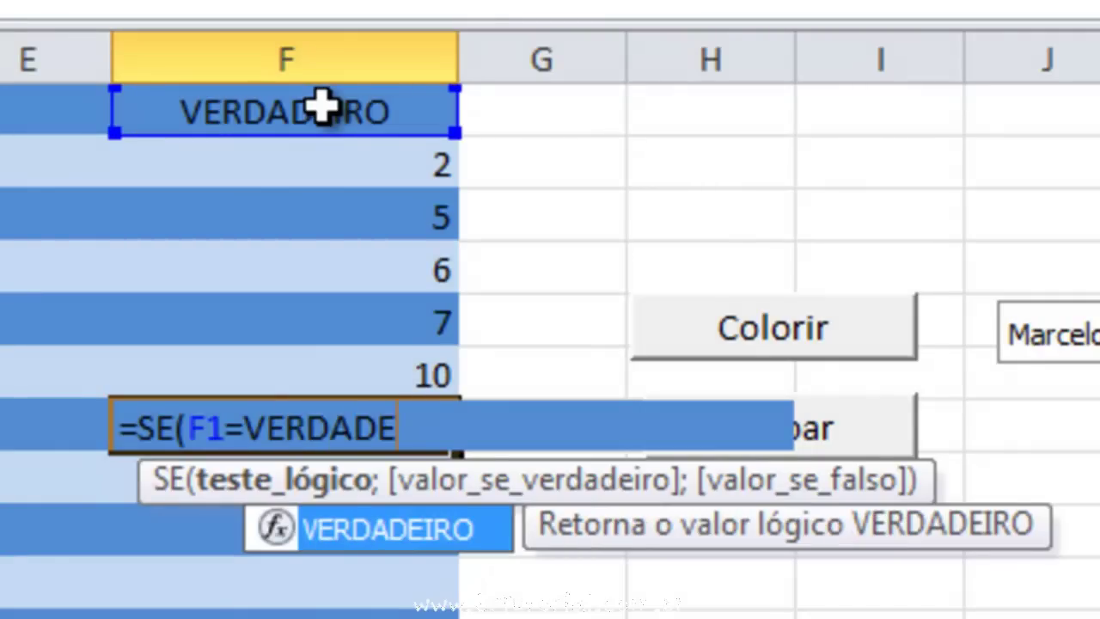
type("IRO")
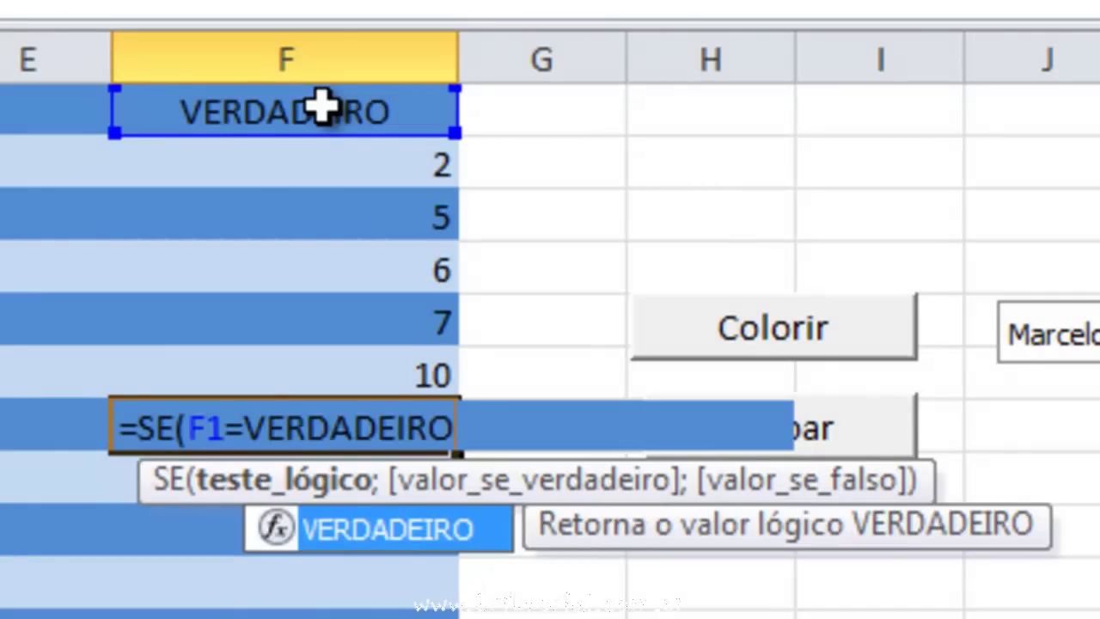
type(";")
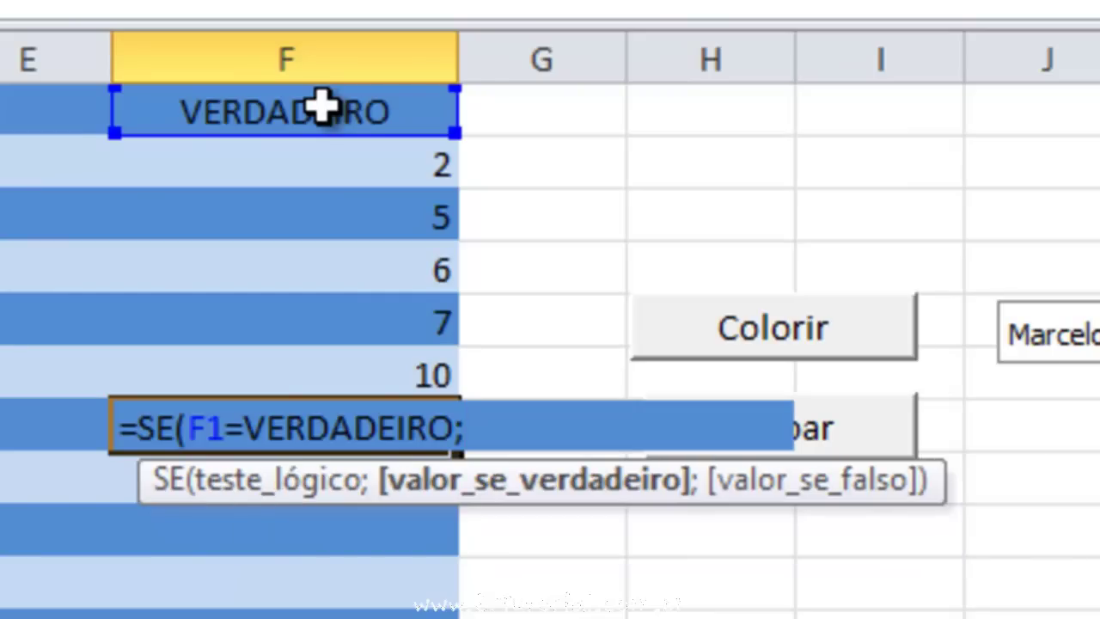
type("SOMA(")
left_click_drag(310, 167, 310, 368)
type(")")
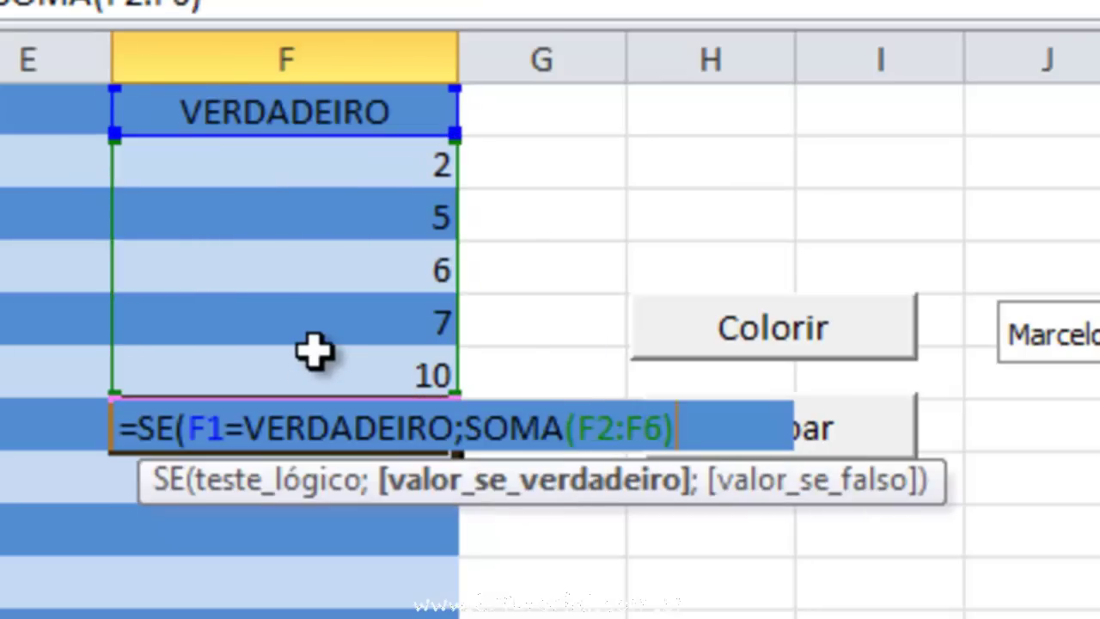
type(";")
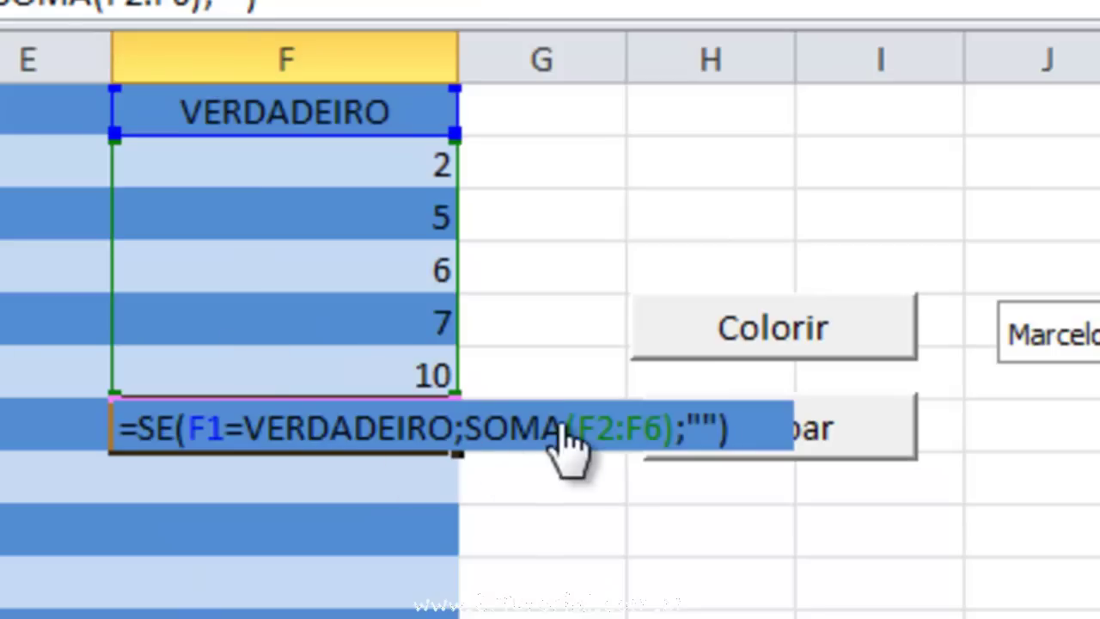
key("Return")
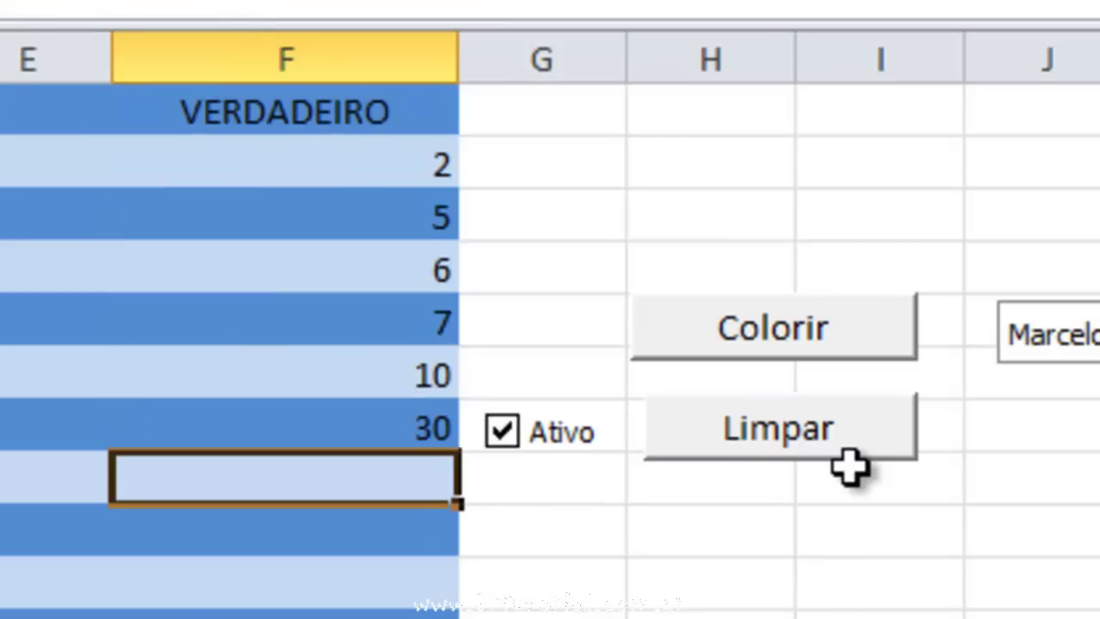
Test the conditional sum in F7 by unticking and ticking "Ativo" repeatedly, leaving the box unticked.
left_click(503, 434)
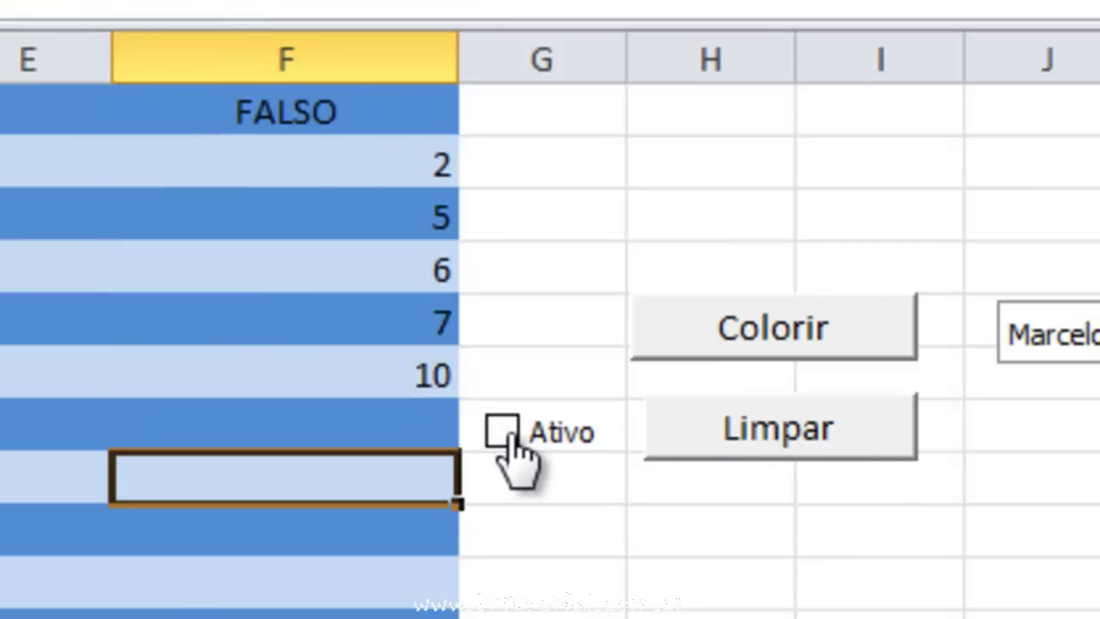
left_click(409, 419)
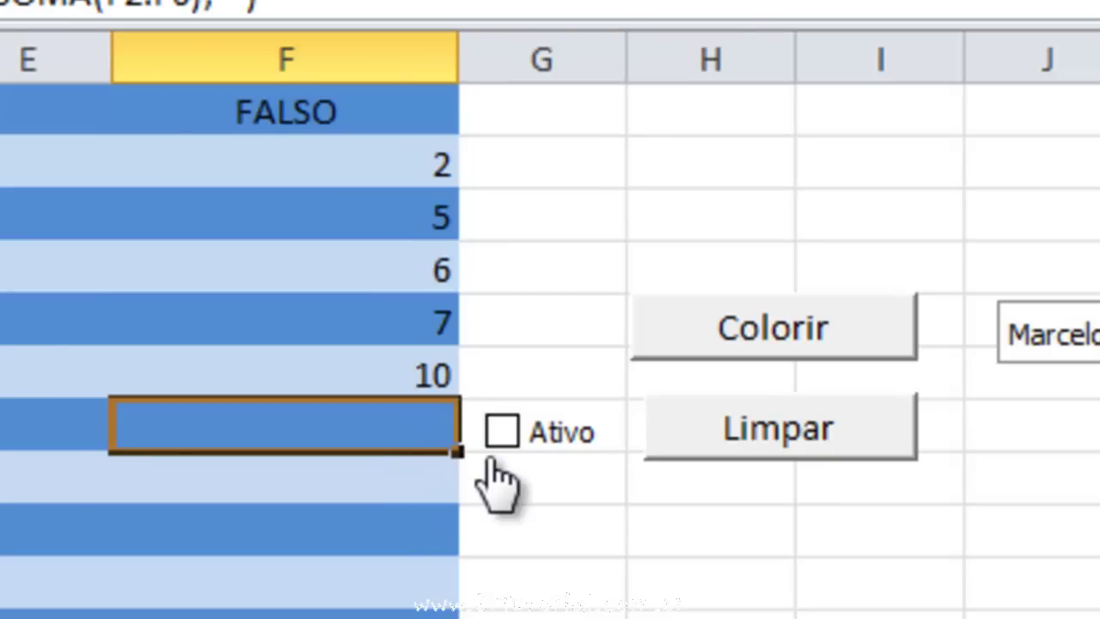
left_click(503, 432)
left_click(503, 434)
left_click(503, 434)
left_click(503, 434)
left_click(503, 434)
left_click(503, 434)
left_click(502, 434)
left_click(503, 434)
left_click(503, 434)
left_click(503, 435)
left_click(503, 434)
left_click(503, 434)
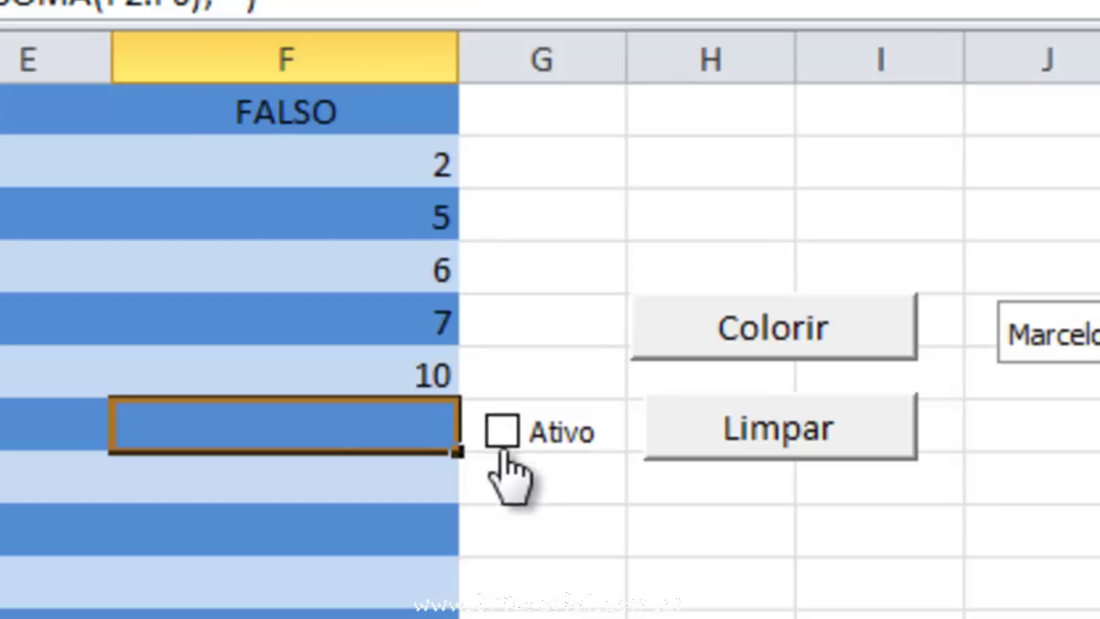
Insert a form-control spin button, shrink it and place it in column G below the "Ativo" check box.
left_click(327, 8)
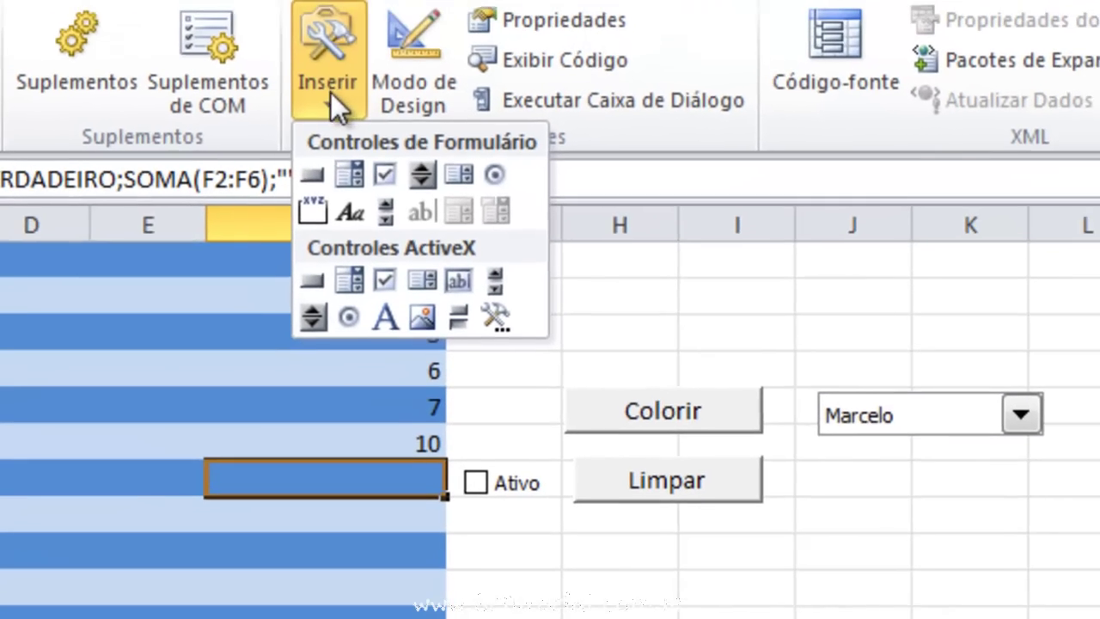
left_click(424, 195)
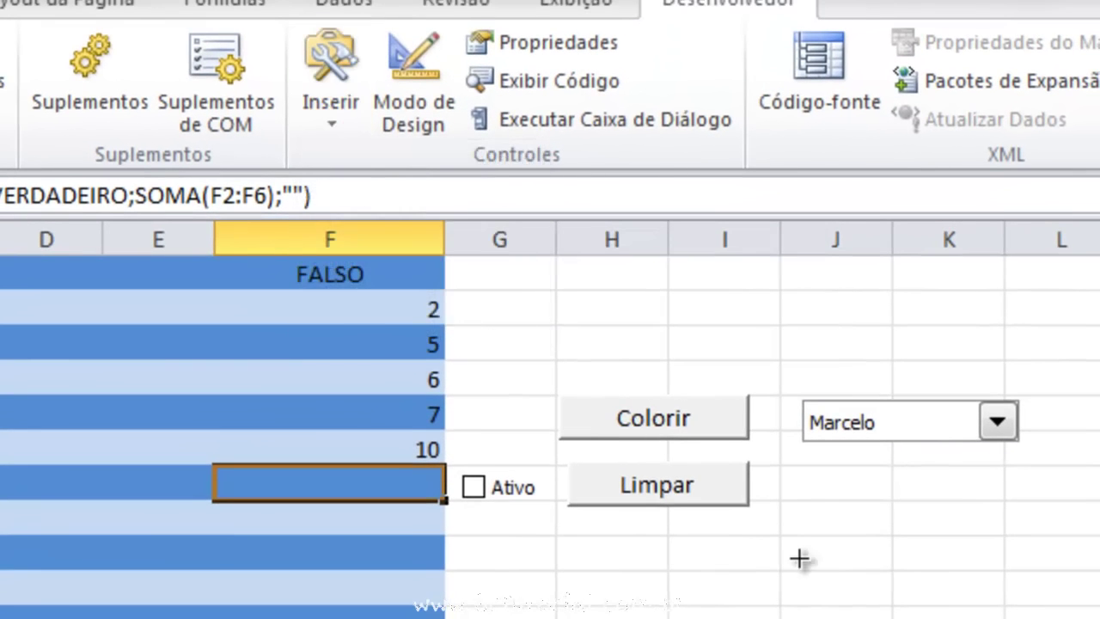
left_click_drag(834, 496, 1002, 618)
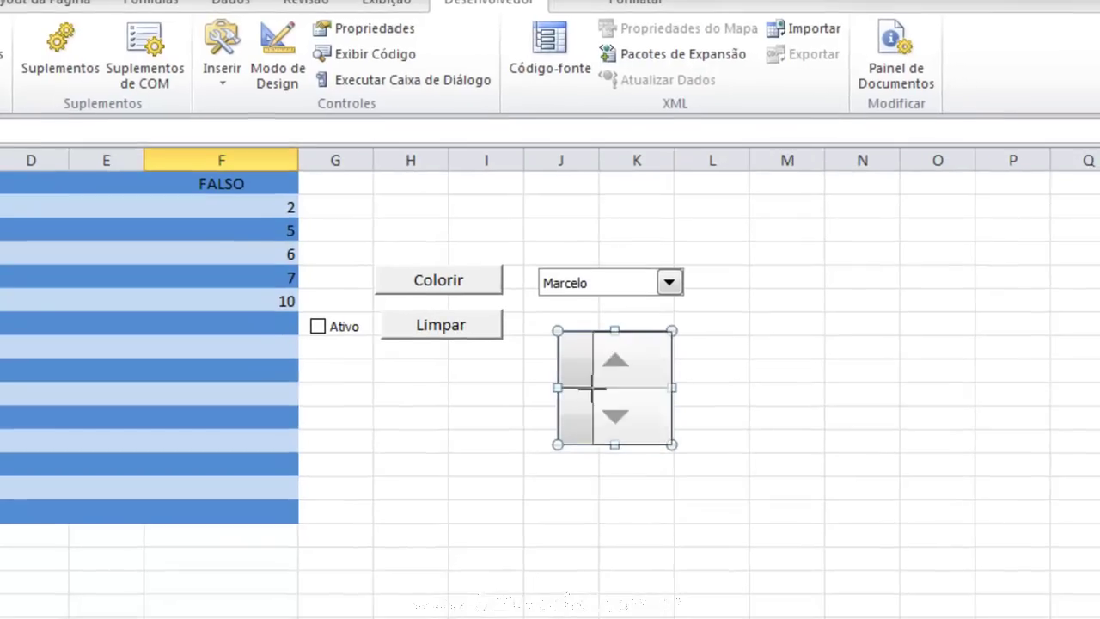
left_click_drag(704, 489, 775, 488)
left_click_drag(633, 386, 335, 401)
left_click_drag(344, 472, 356, 436)
left_click_drag(375, 395, 353, 396)
Set the spin button's maximum value to 10 and its cell link to $F$10.
right_click(348, 397)
left_click(404, 571)
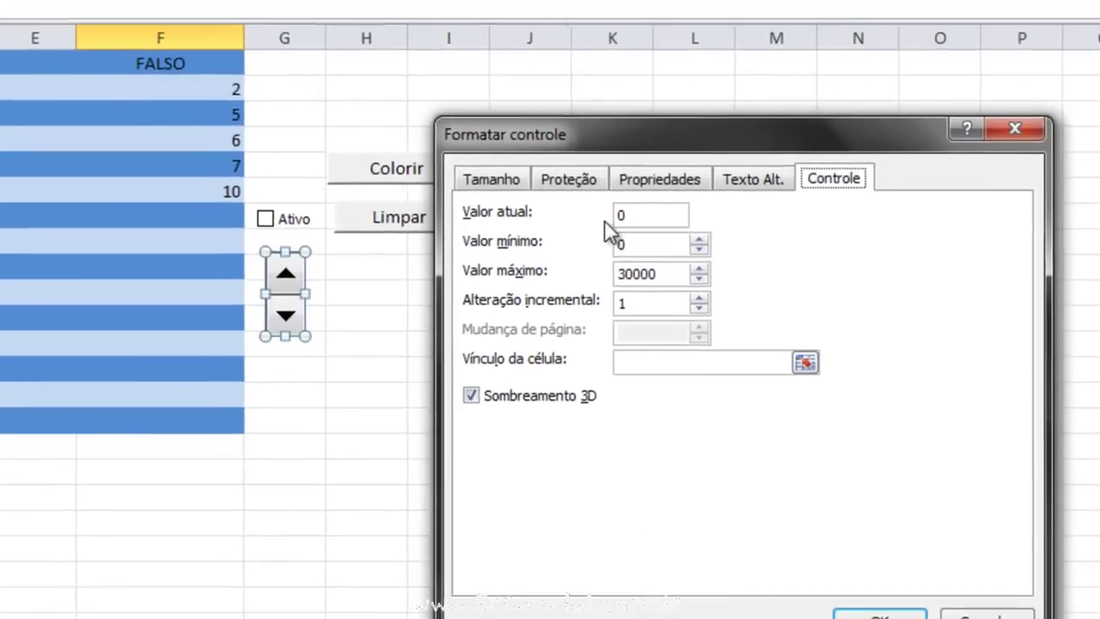
left_click(655, 326)
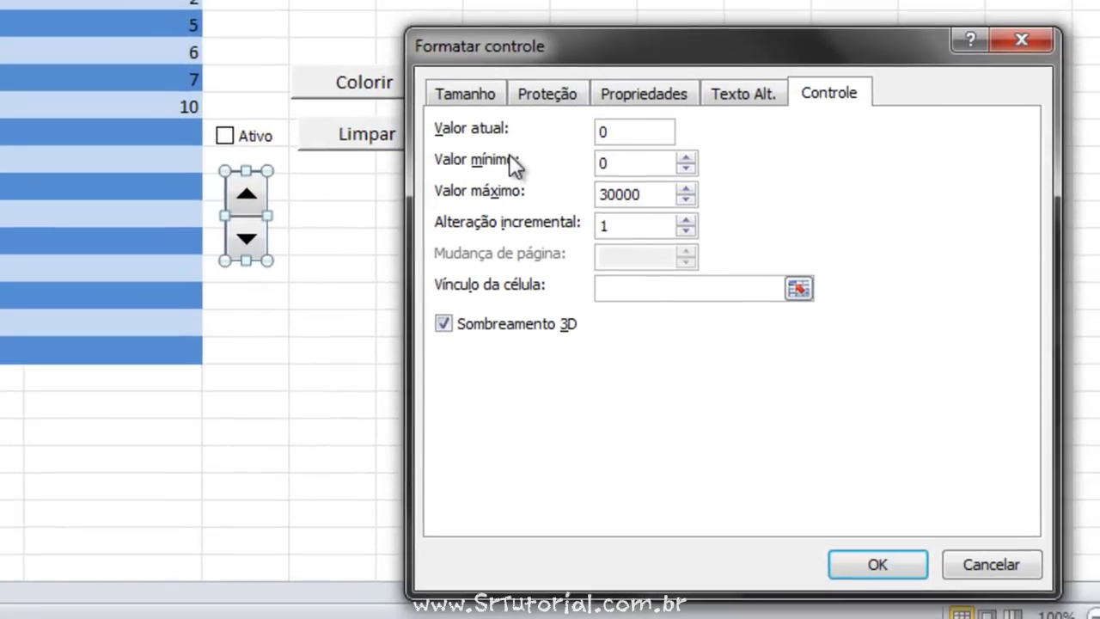
key("Tab")
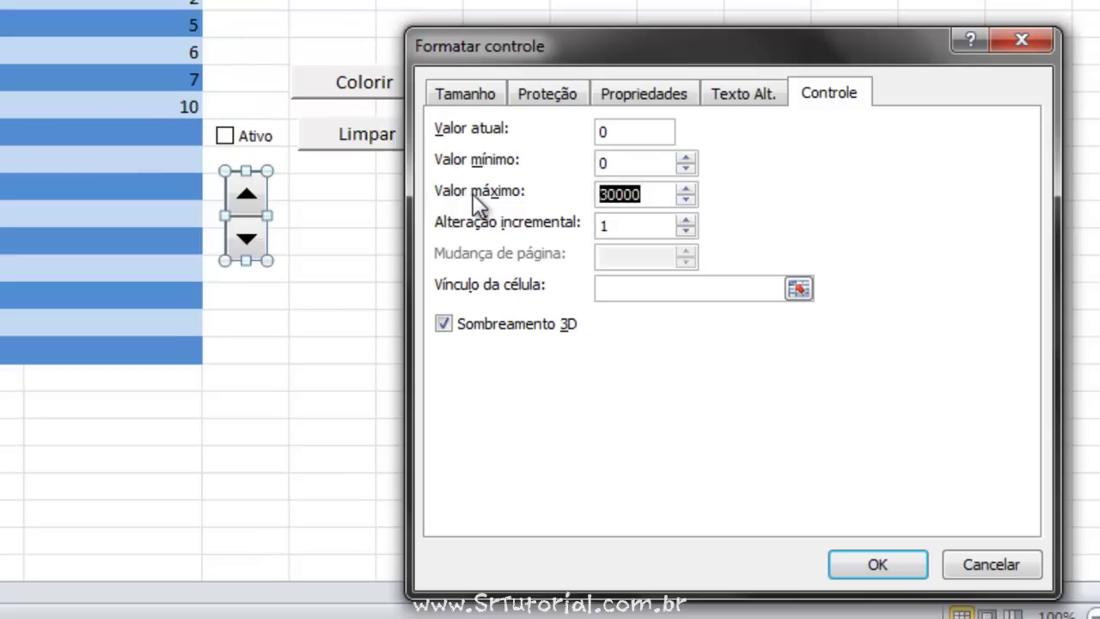
type("10")
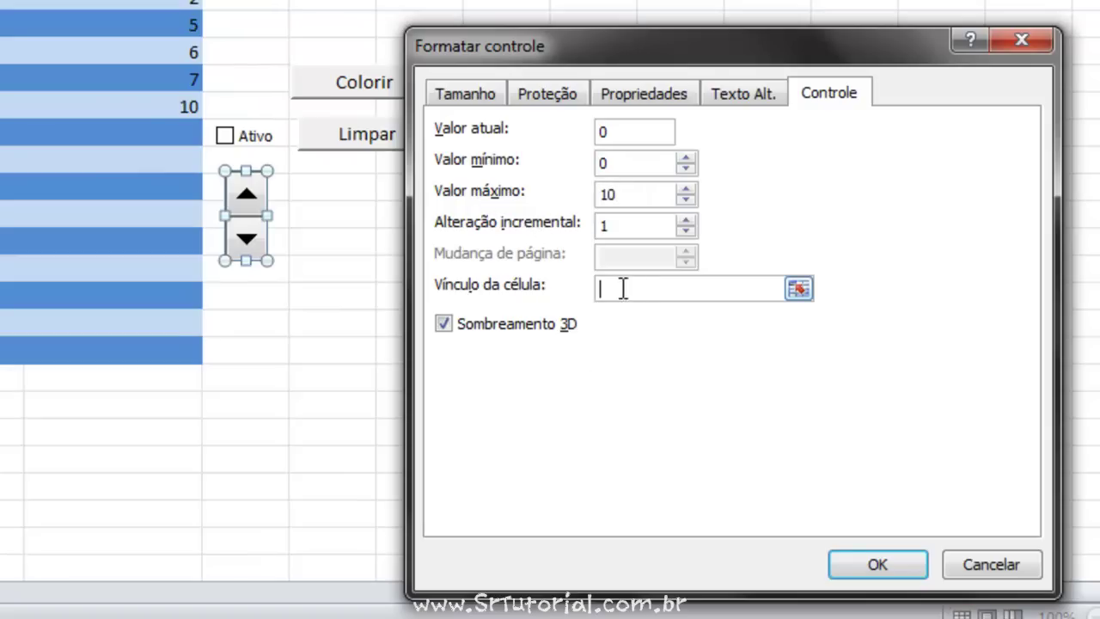
left_click(191, 214)
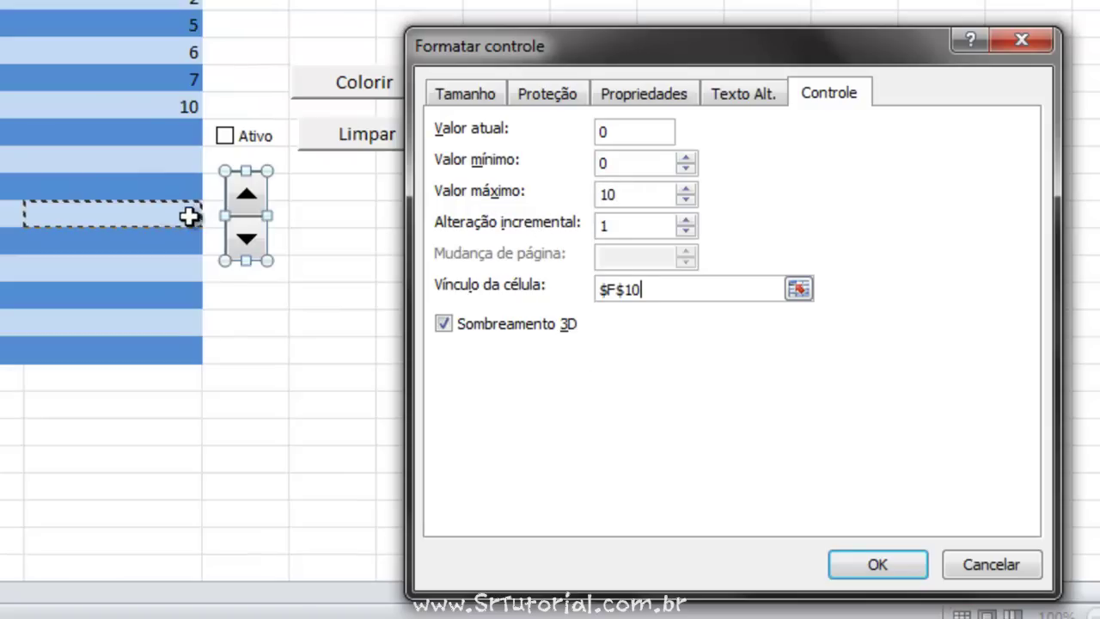
left_click(877, 565)
Deselect the spin button and use it to raise the linked value in F10 to 10.
left_click(331, 362)
left_click(248, 199)
left_click(248, 200)
left_click(248, 200)
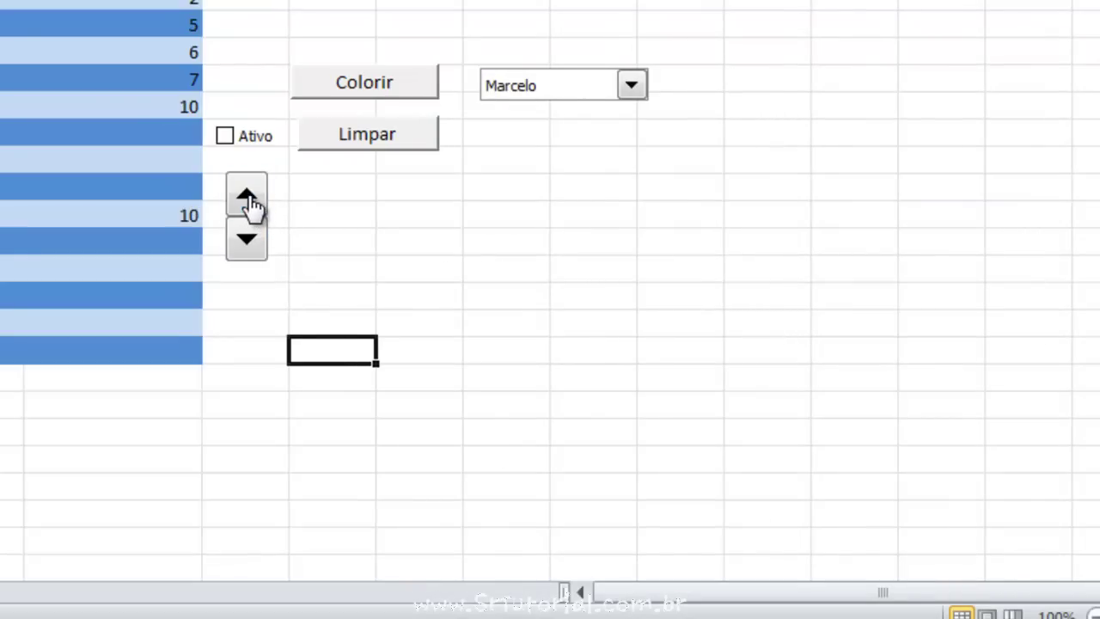
Test the spin button by lowering and raising the linked value in F10, ending at 4.
left_click(249, 243)
left_click(249, 243)
left_click(249, 243)
left_click(250, 243)
left_click(246, 198)
left_click(246, 200)
left_click(258, 245)
left_click(252, 228)
left_click(249, 199)
left_click(247, 241)
left_click(177, 216)
left_click(327, 190)
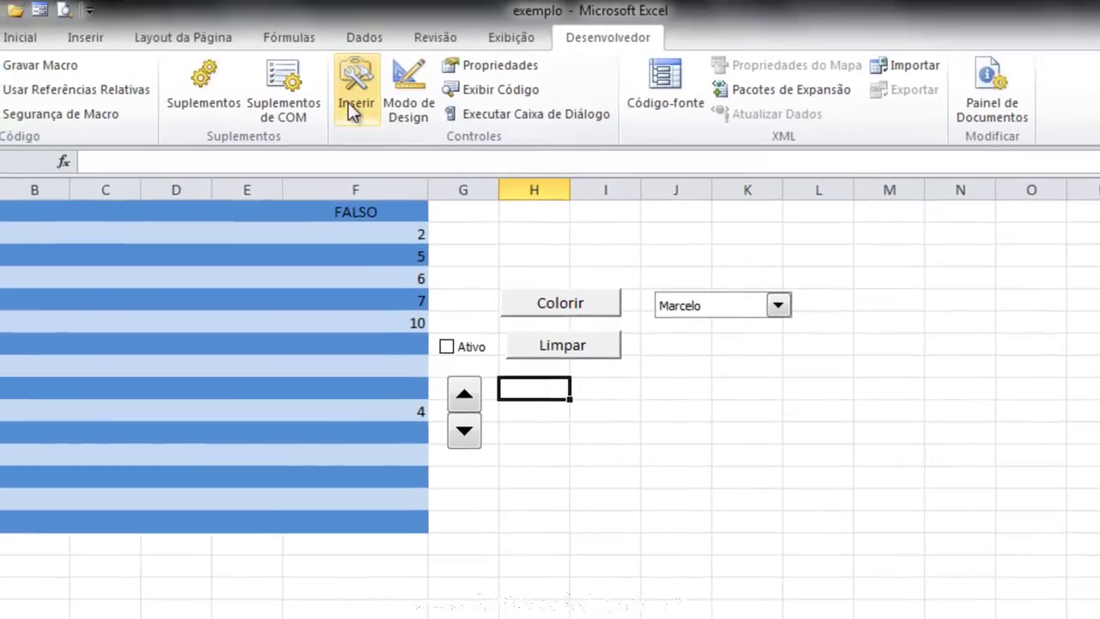
Insert a form-control option button in column H, beside the lower part of the spin button.
left_click(314, 47)
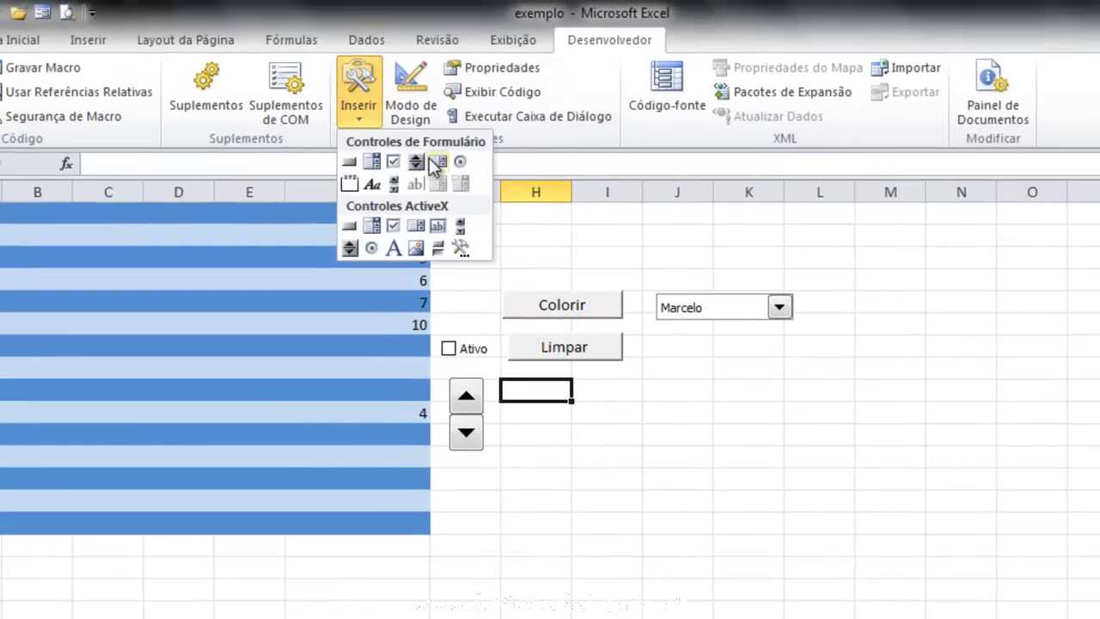
left_click(460, 162)
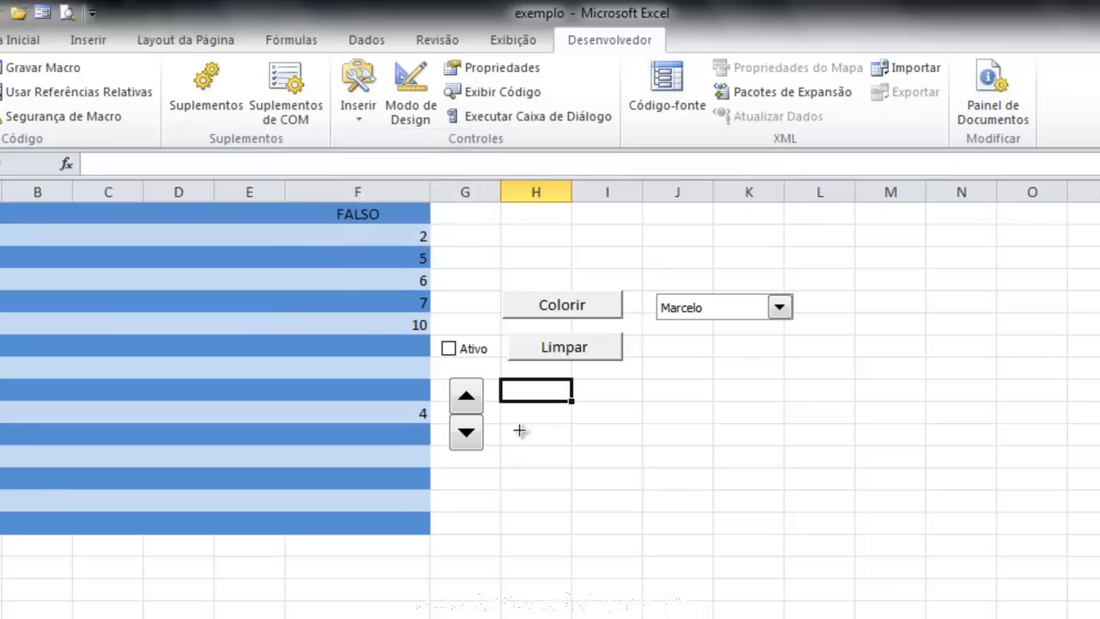
left_click(519, 429)
Set the option button's cell link to $F$11.
right_click(560, 439)
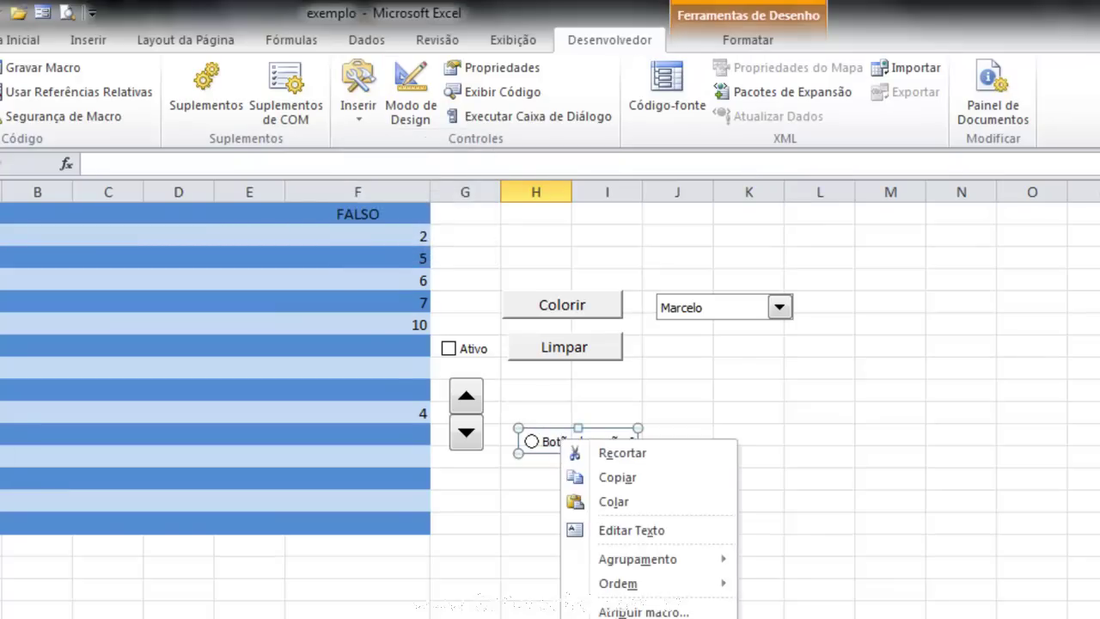
left_click(627, 609)
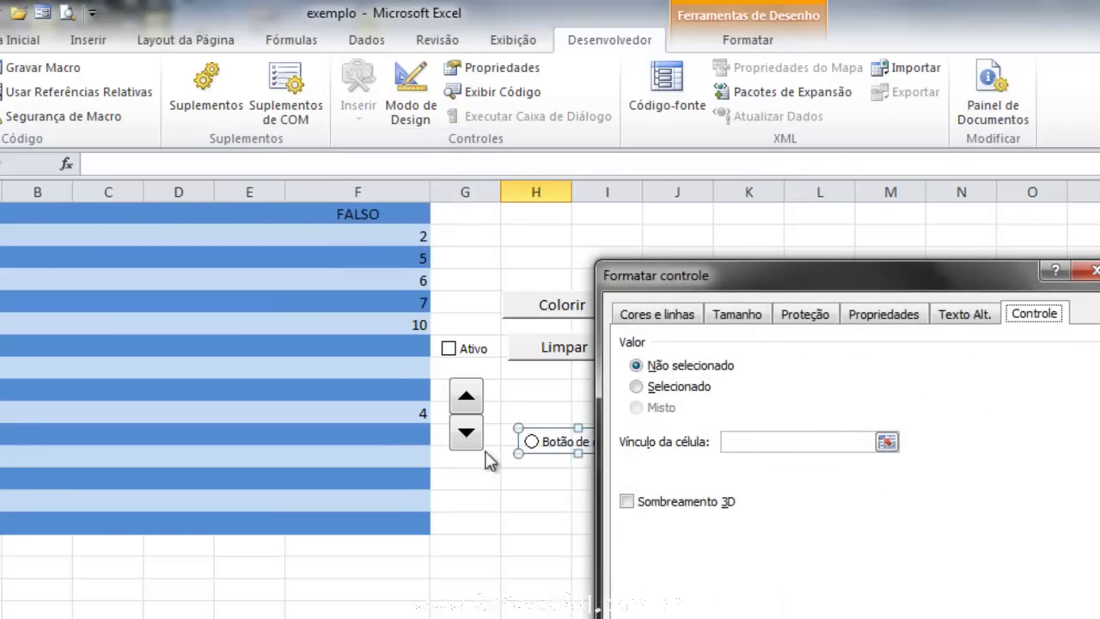
left_click(743, 441)
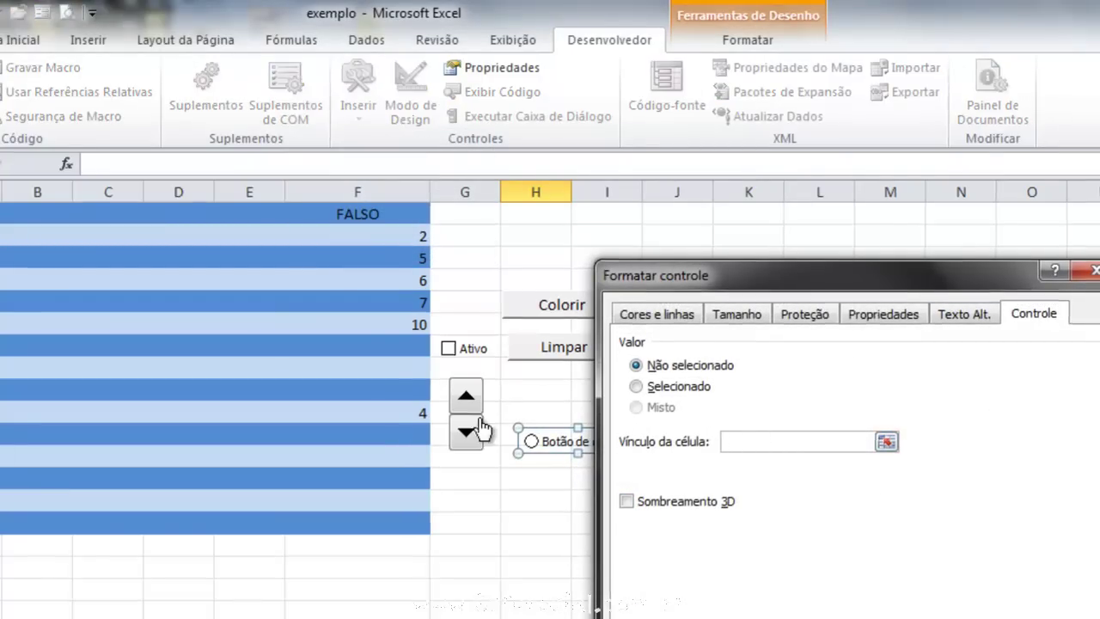
left_click(417, 435)
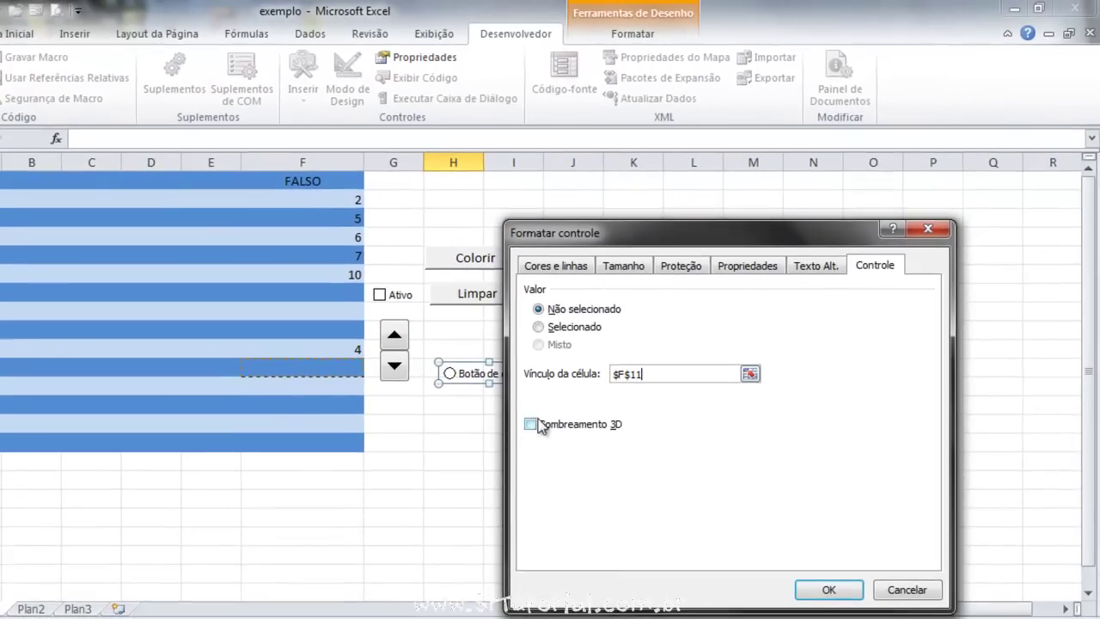
left_click(824, 589)
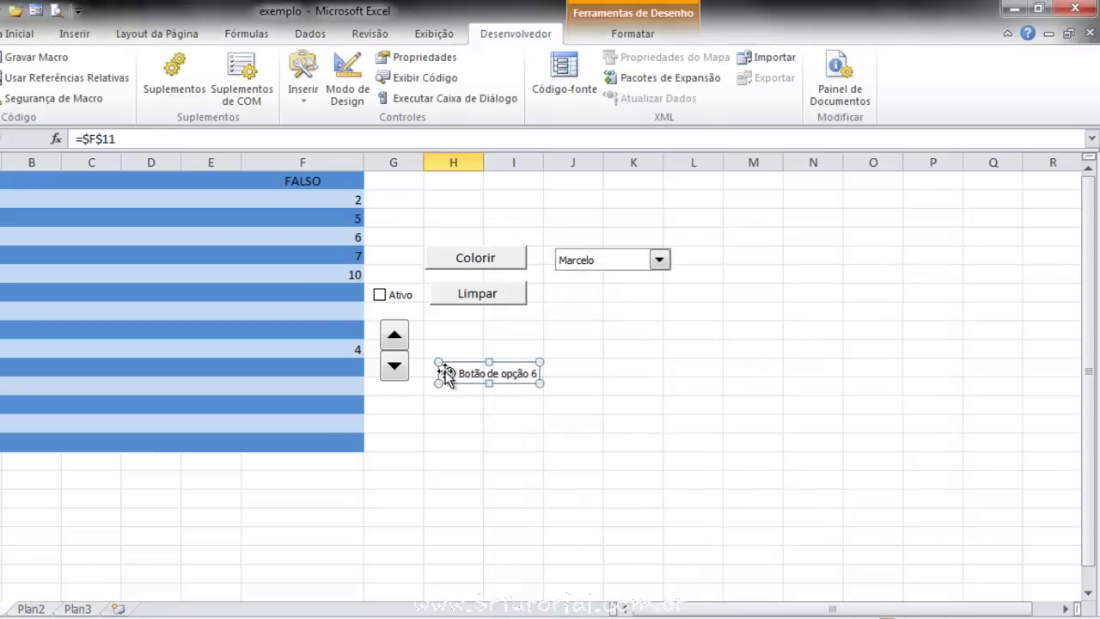
left_click(361, 388)
type("1")
key("Return")
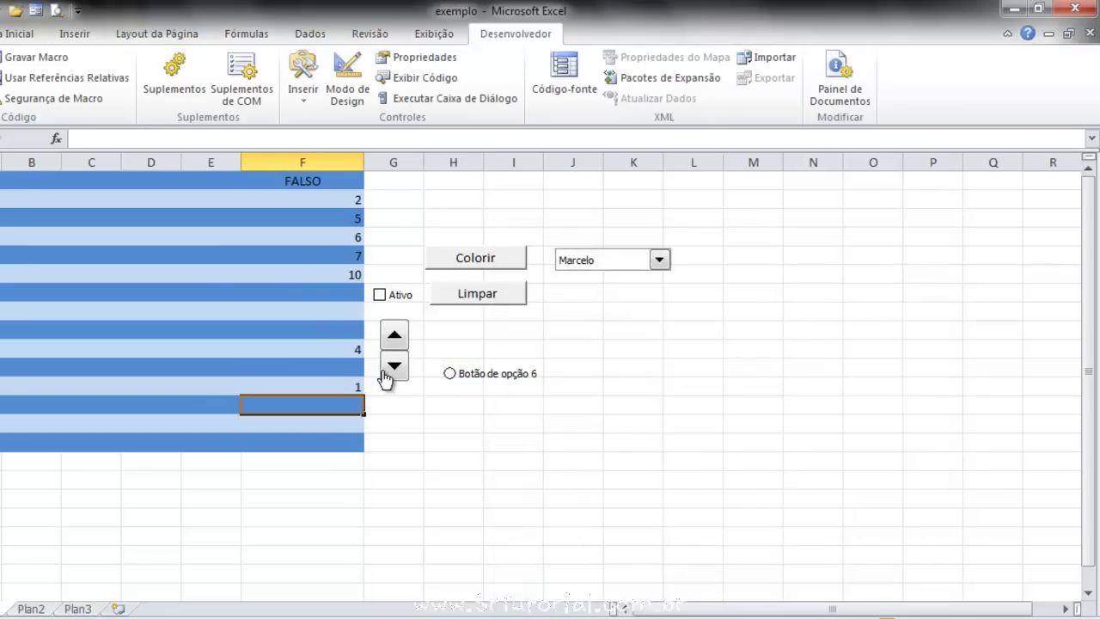
left_click(385, 369)
Enter 1 in the option button's linked cell F11.
left_click(354, 364)
type("1")
key("Return")
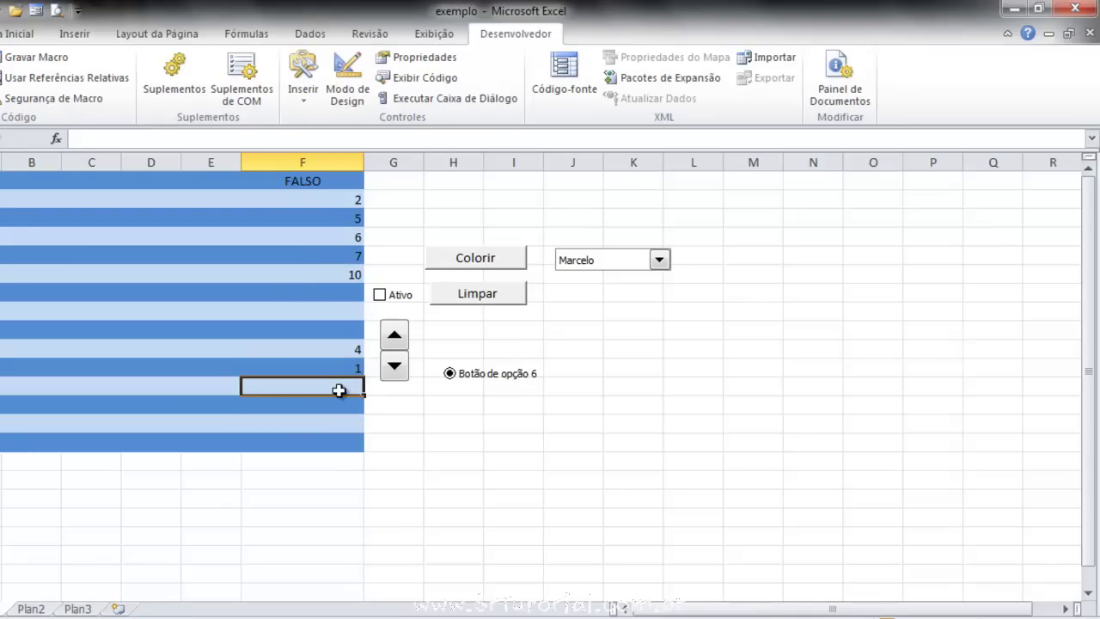
Test the option button's cell link by entering 0 in F11, clearing the cell and entering 2.
left_click(342, 368)
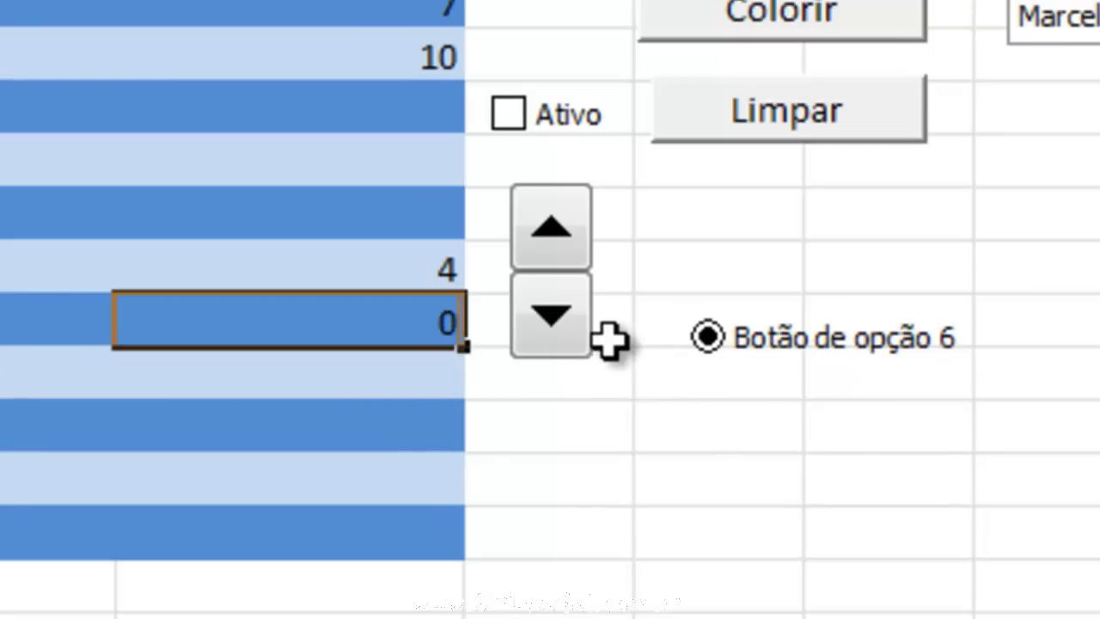
type("0")
key("Return")
key("Up")
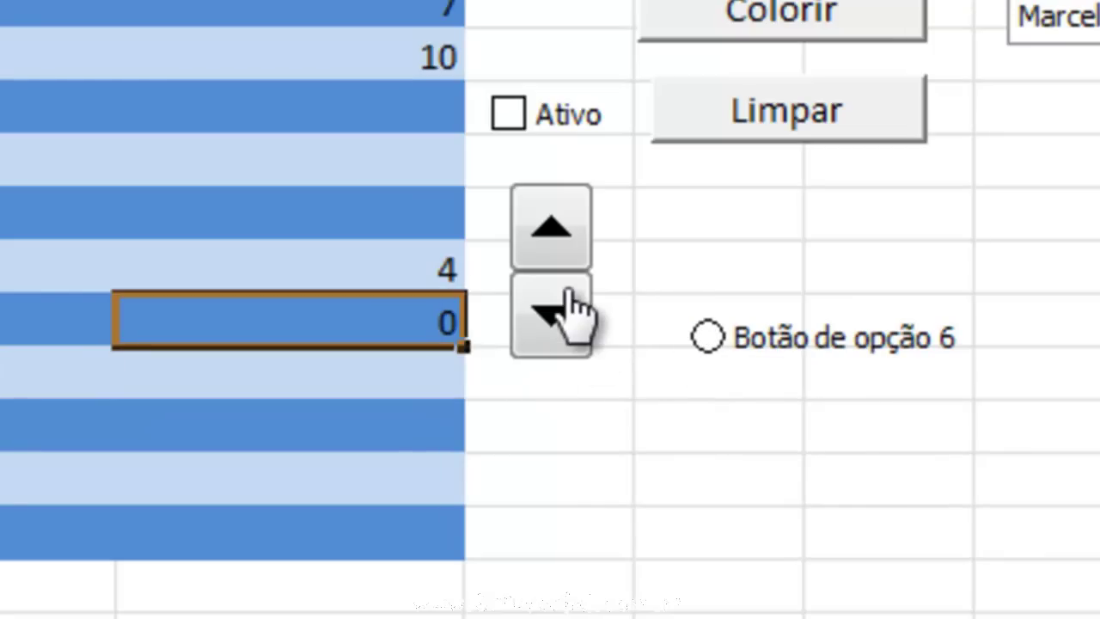
key("Delete")
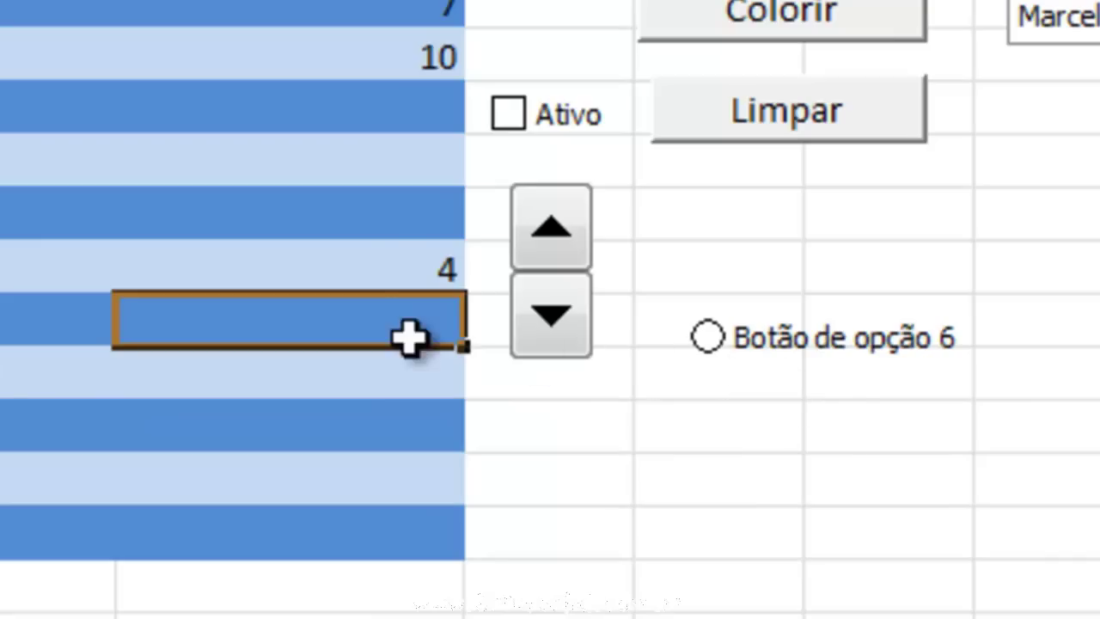
type("2")
key("Return")
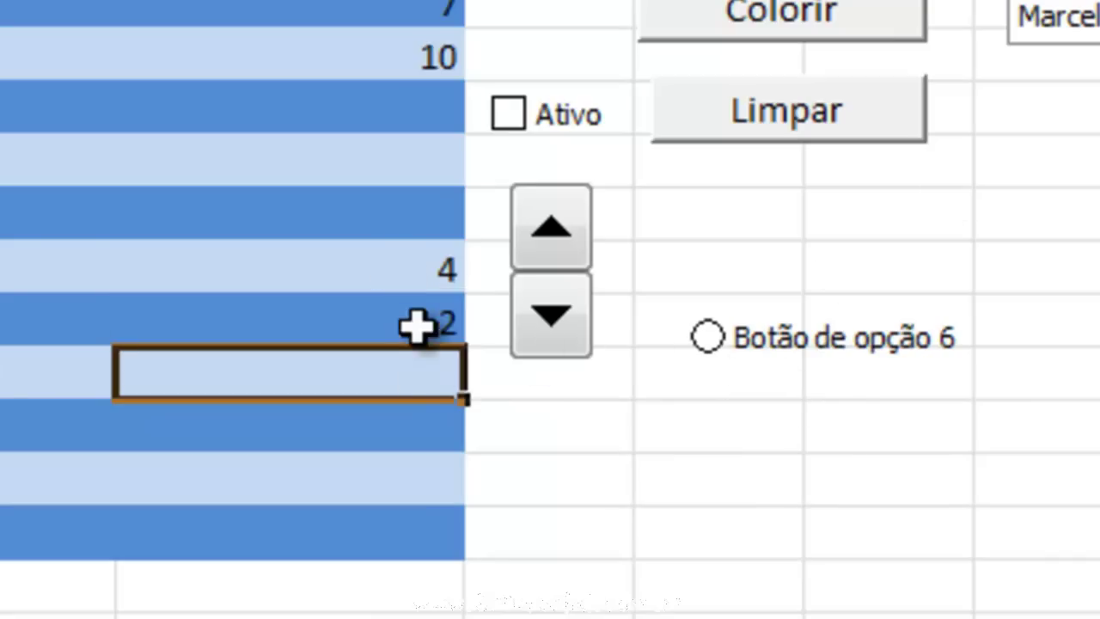
Set F11 to 1 so that the option button is selected, and reselect the cell.
key("Up")
type("1")
key("Return")
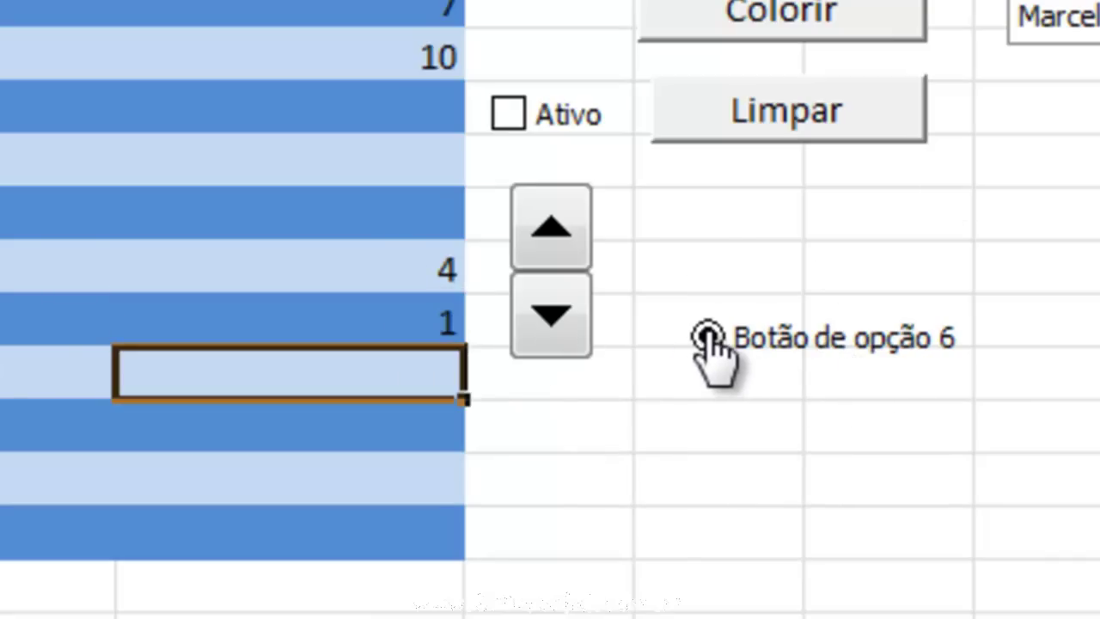
left_click(417, 314)
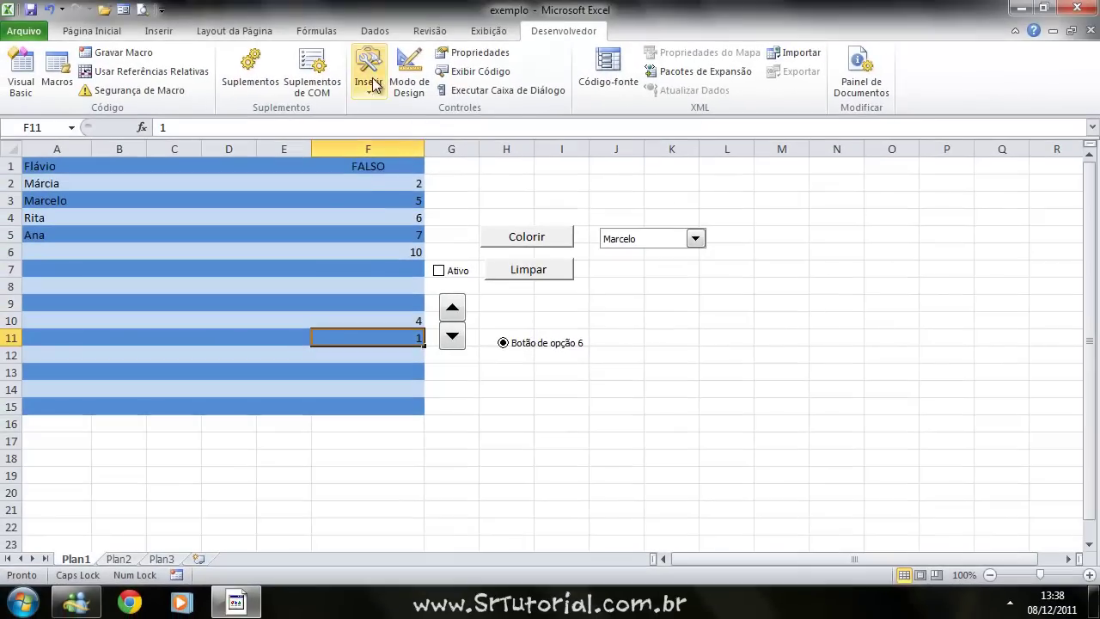
Insert a form-control scroll bar, reshape it into a short horizontal bar and place it below the option button.
left_click(370, 84)
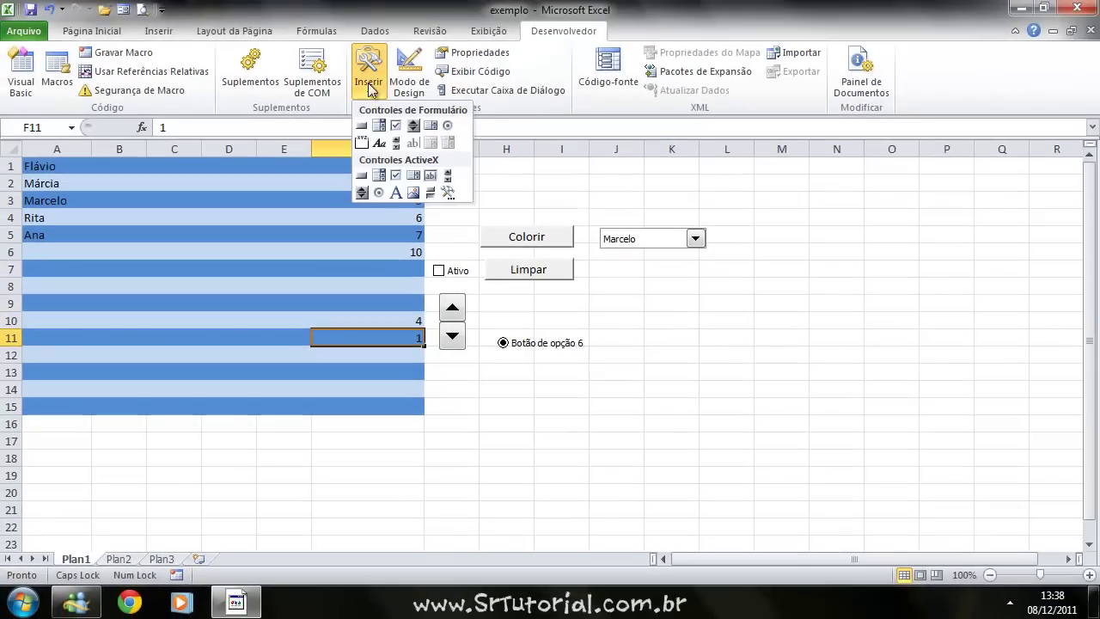
left_click(397, 144)
left_click(628, 324)
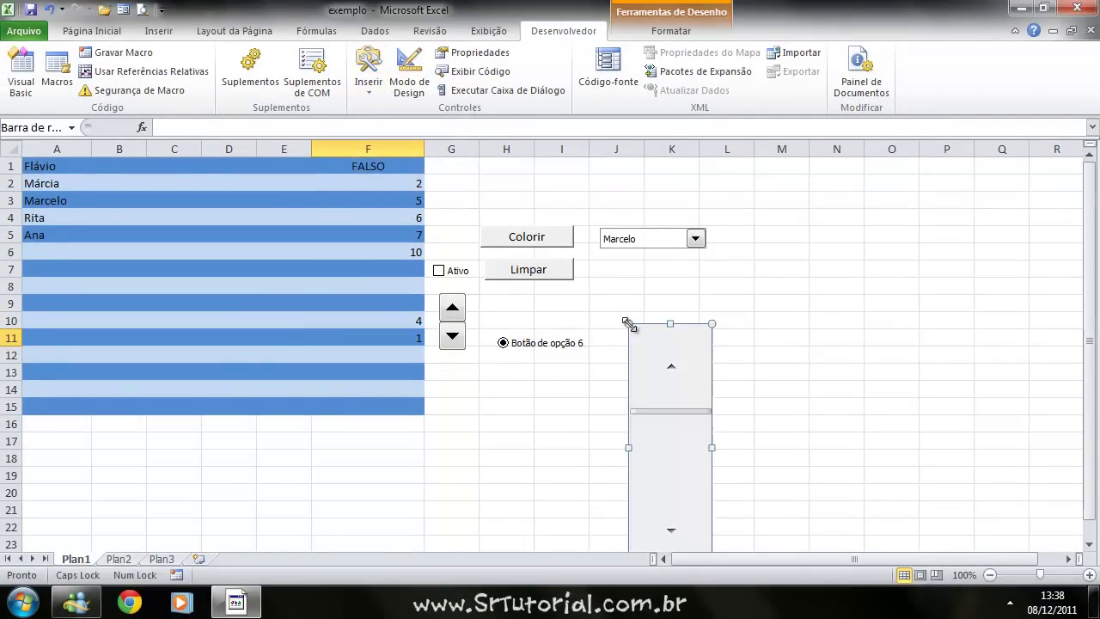
left_click_drag(673, 408, 678, 337)
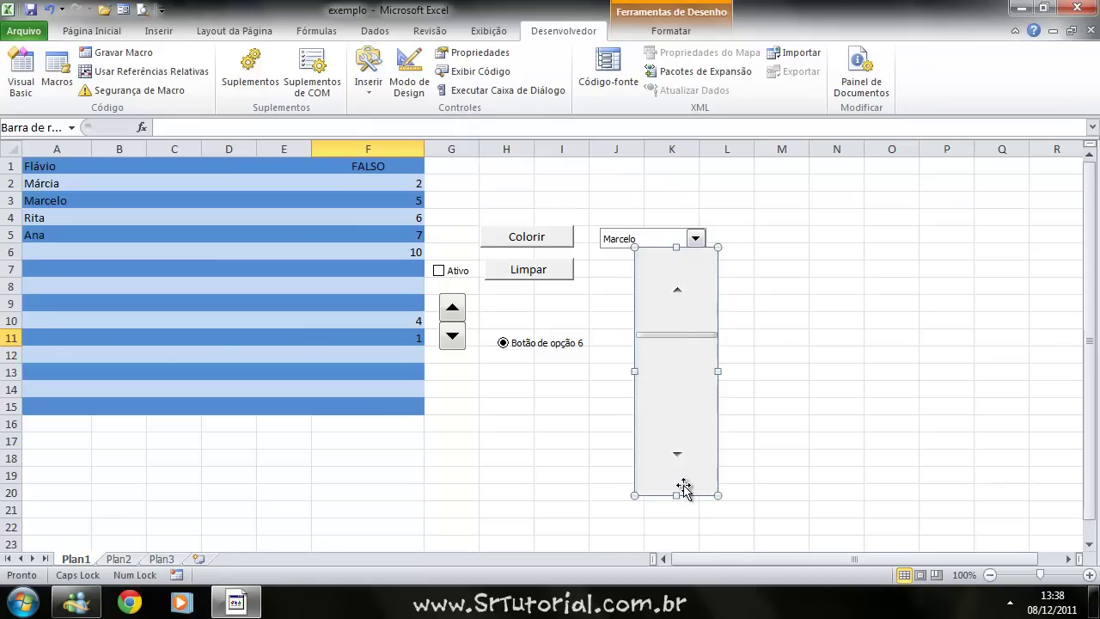
left_click_drag(676, 492, 673, 357)
left_click_drag(698, 298, 802, 302)
left_click_drag(719, 356, 571, 374)
Set the scroll bar's maximum value to 10, incremental change to 2 and cell link to $G$13.
right_click(576, 372)
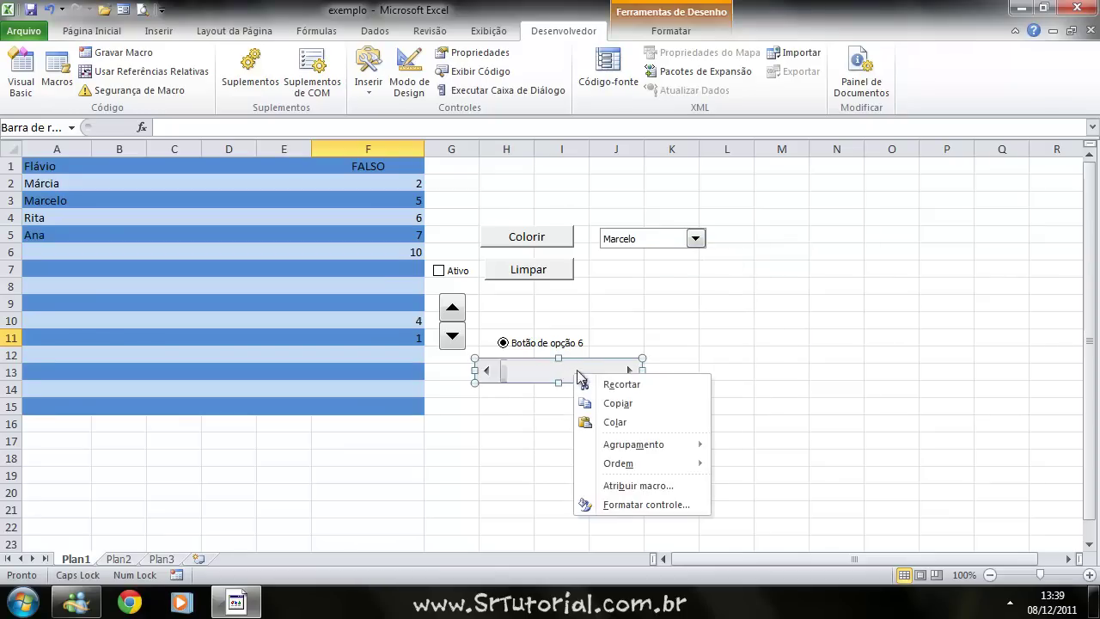
left_click(610, 505)
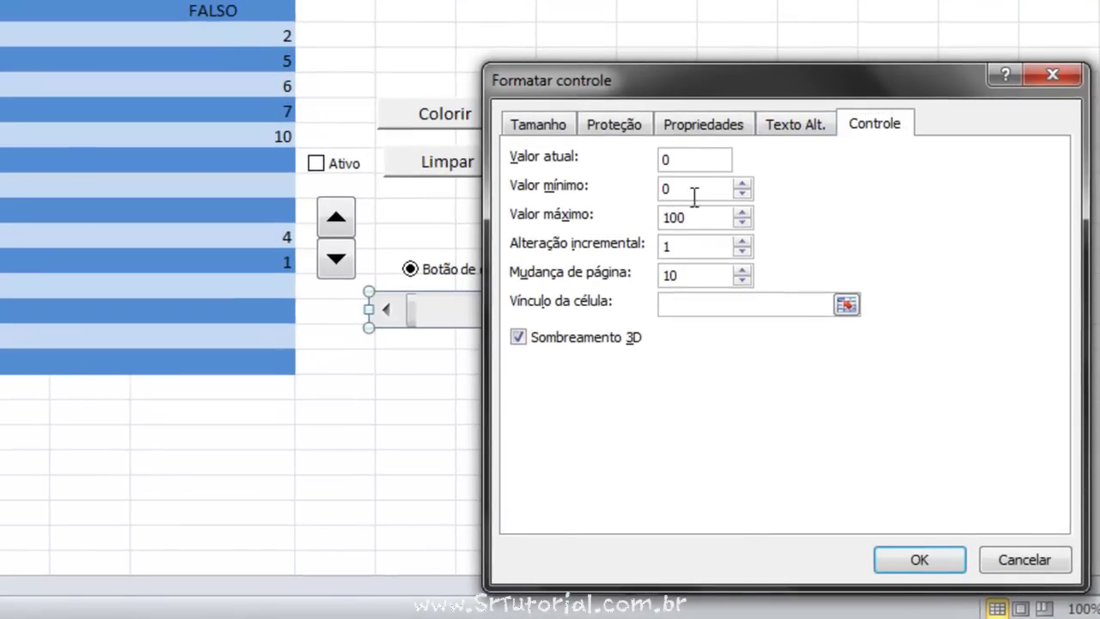
double_click(697, 219)
type("10")
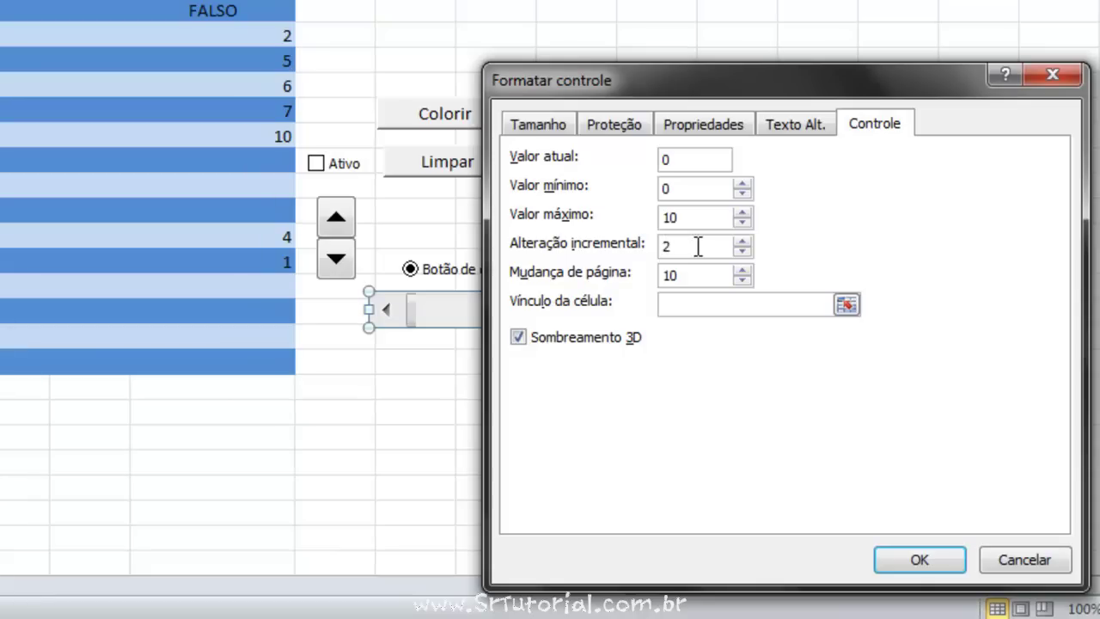
left_click(310, 314)
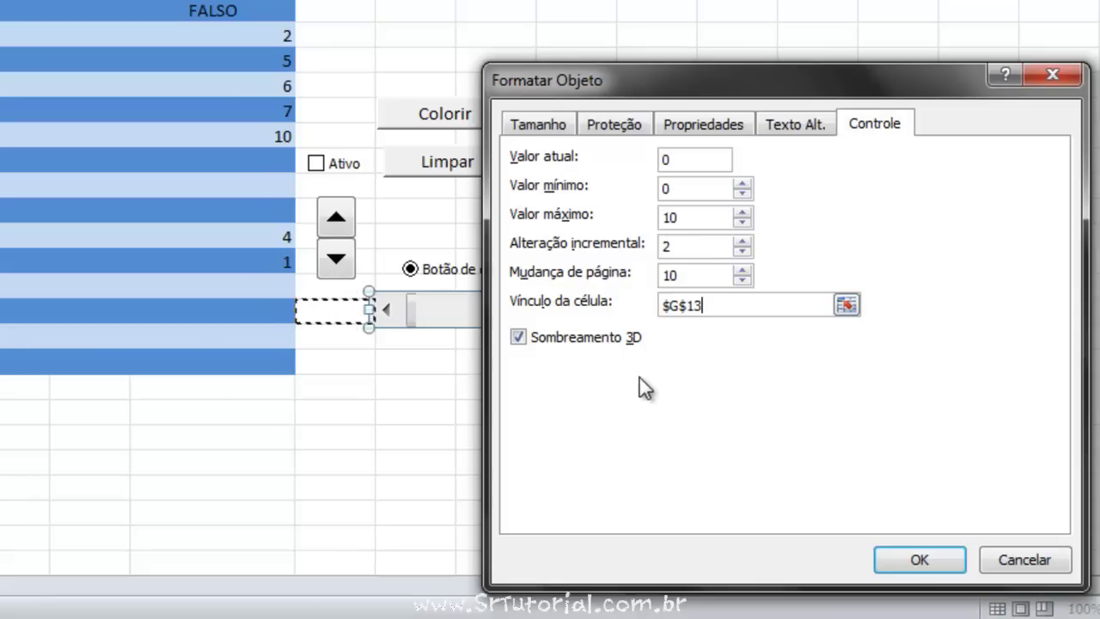
left_click(937, 567)
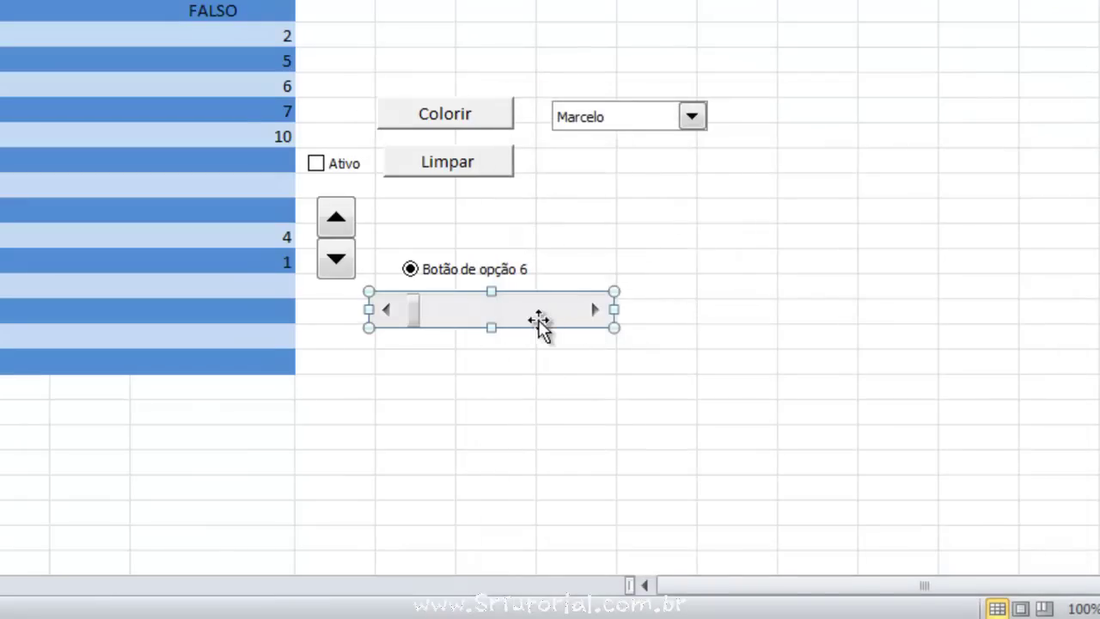
Page the scroll bar to 10 and shift it slightly to the right, clear of its linked cell G13.
left_click(538, 364)
left_click(555, 311)
left_click(526, 360)
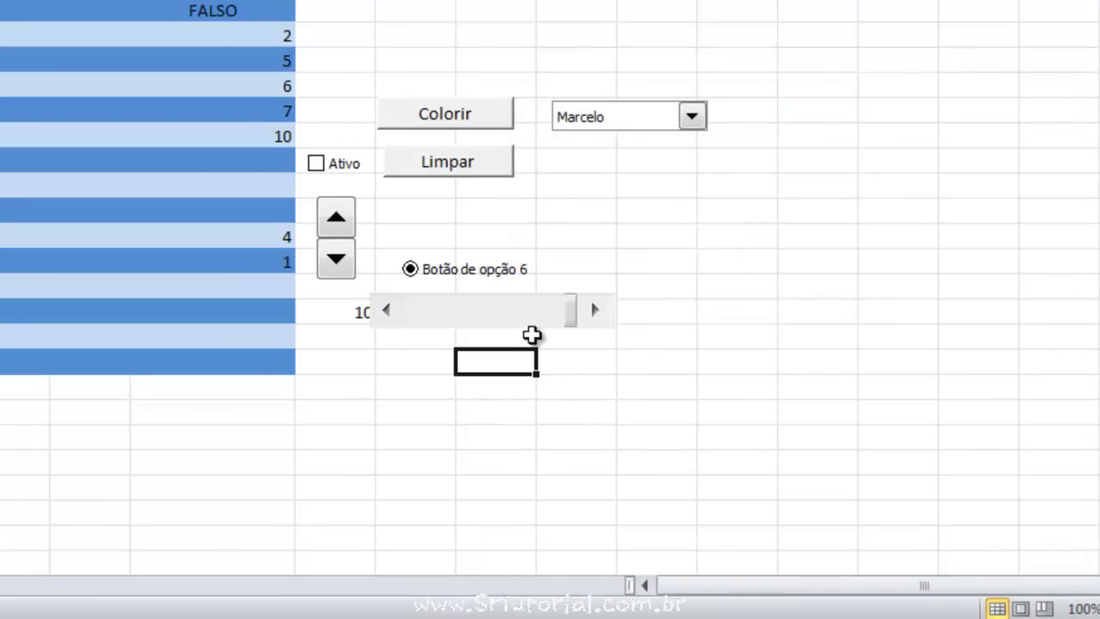
left_click(530, 325, "ctrl")
left_click_drag(517, 312, 555, 325)
left_click(555, 385)
Test the scroll bar's increment of 2 by repeatedly stepping the value in G13 down and back up to 10.
left_click(423, 308)
left_click(424, 309)
left_click(423, 308)
left_click(424, 308)
left_click(633, 310)
left_click(632, 309)
left_click(633, 309)
left_click(633, 309)
left_click(632, 310)
Set the scroll bar's incremental change to 1.
right_click(475, 302)
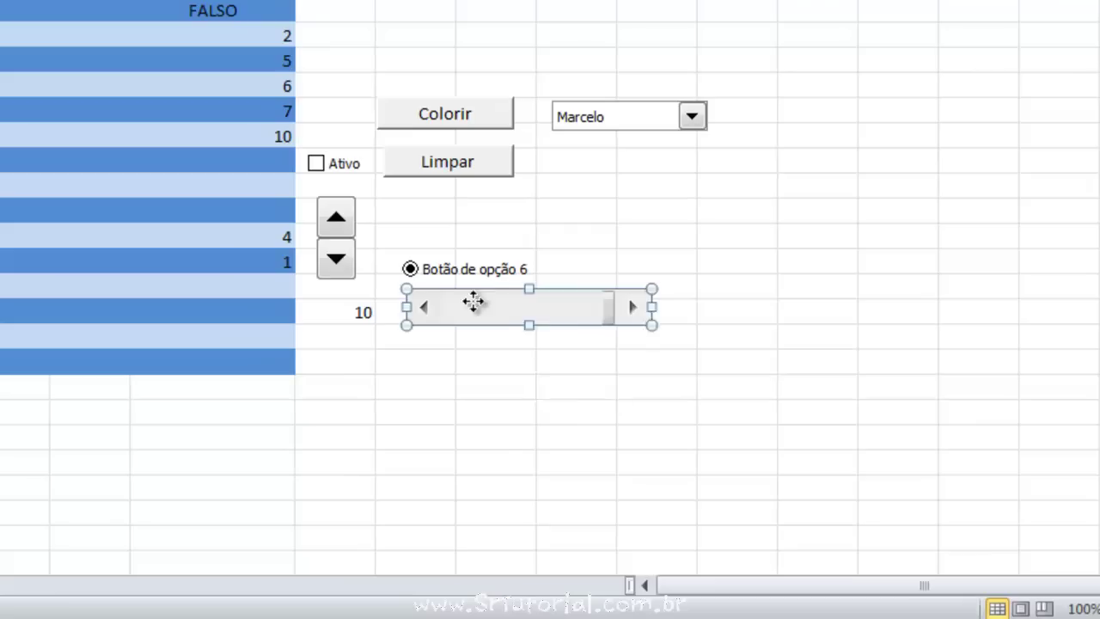
left_click(547, 490)
double_click(685, 246)
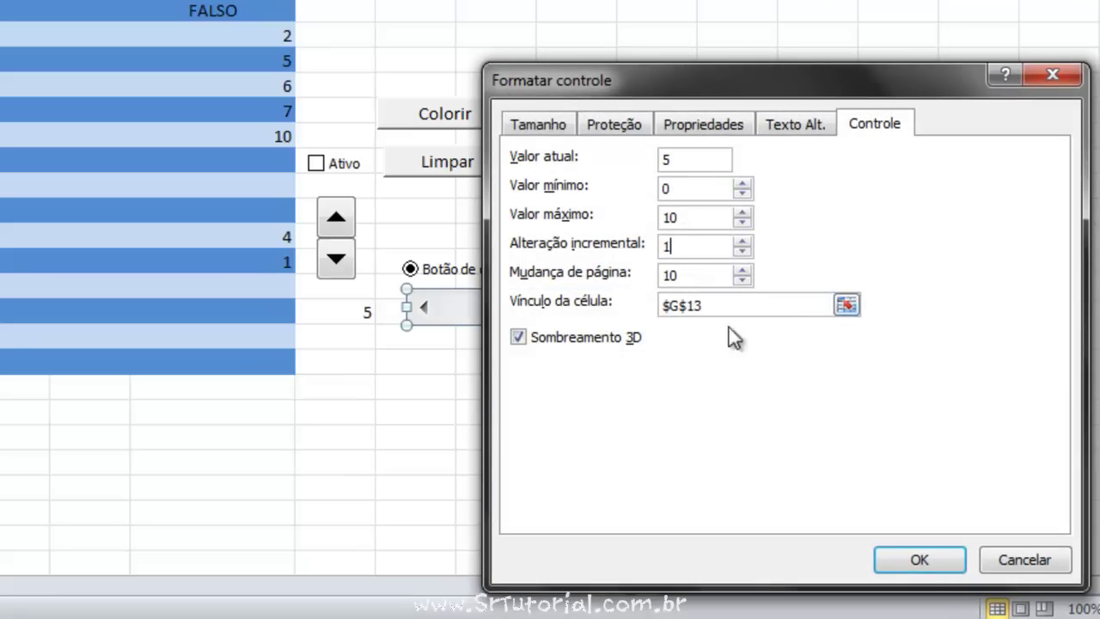
left_click(921, 559)
Test the new scroll bar increment with both arrows, and slide the value in G13 down to 2.
left_click(479, 386)
left_click(423, 309)
left_click(634, 308)
left_click(633, 308)
left_click(634, 307)
left_click(633, 308)
left_click(633, 308)
left_click(634, 308)
left_click(634, 308)
left_click_drag(577, 312, 481, 302)
Raise F10 to 7 with the spin button and return it to 4, and slide the scroll bar to 5.
left_click(336, 220)
left_click(336, 220)
left_click(336, 220)
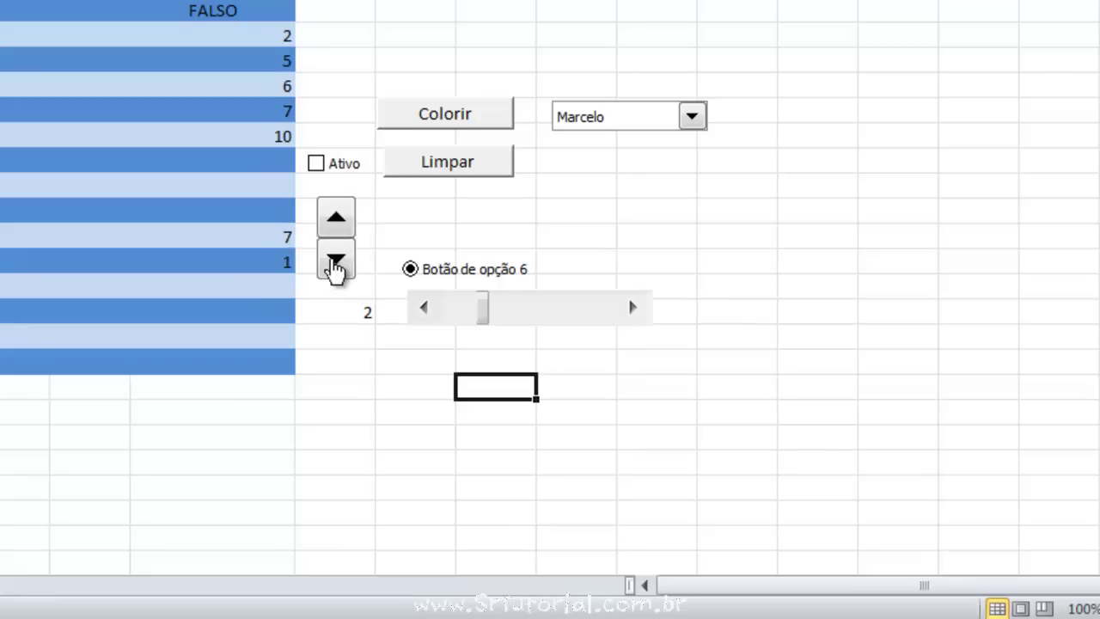
left_click_drag(483, 316, 526, 325)
right_click(526, 325)
key("Escape")
left_click(507, 378)
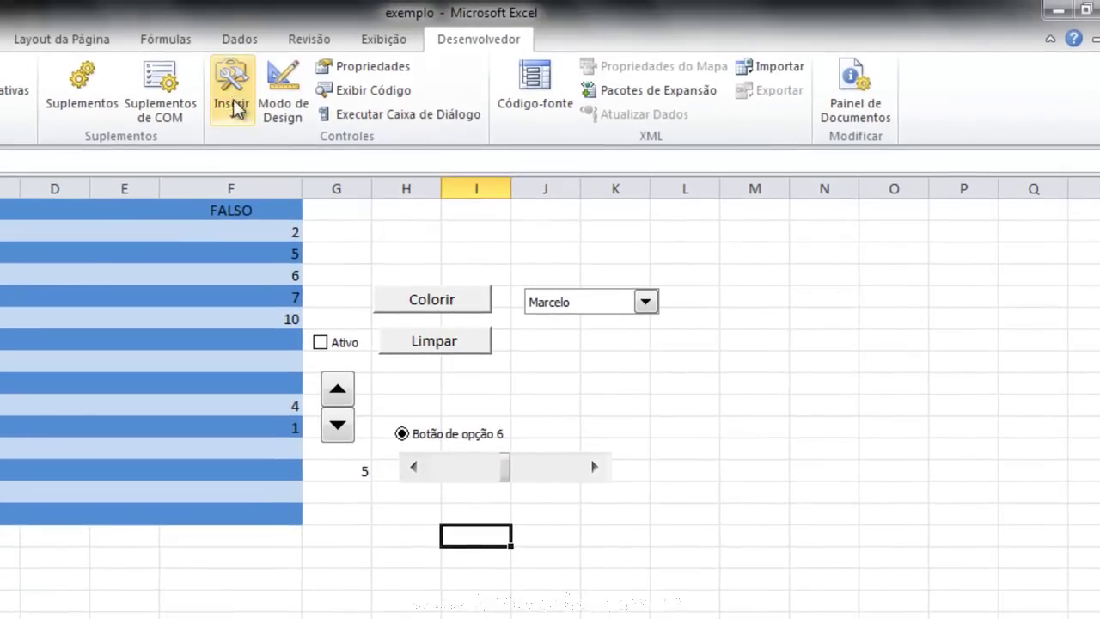
Insert a form-control group box over the empty cells to the right of the controls and enlarge it across columns L to N.
left_click(230, 94)
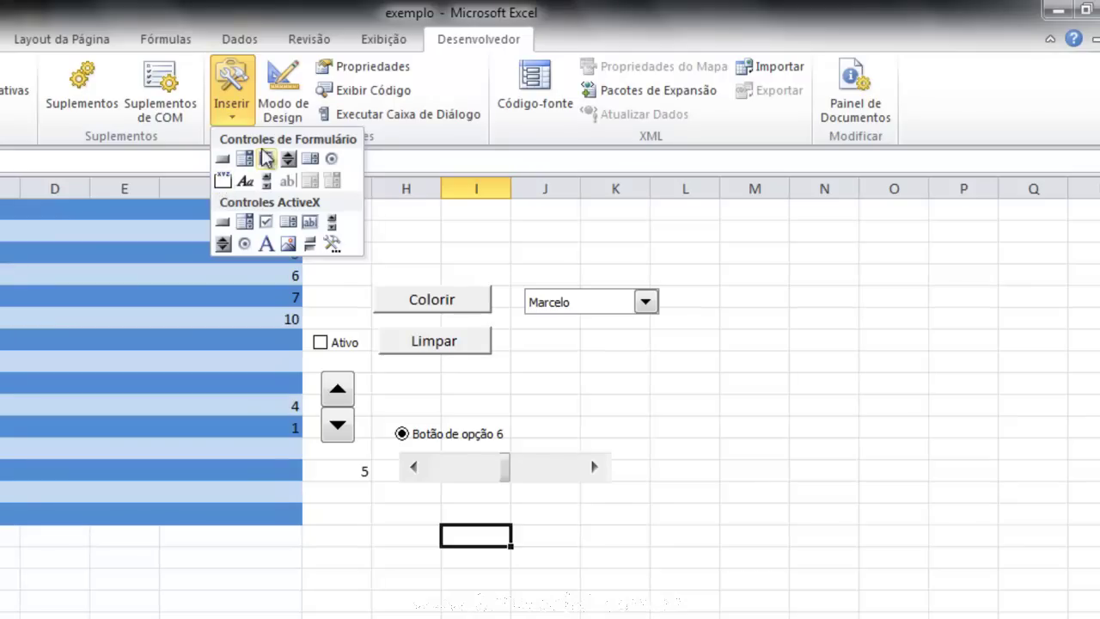
left_click(223, 182)
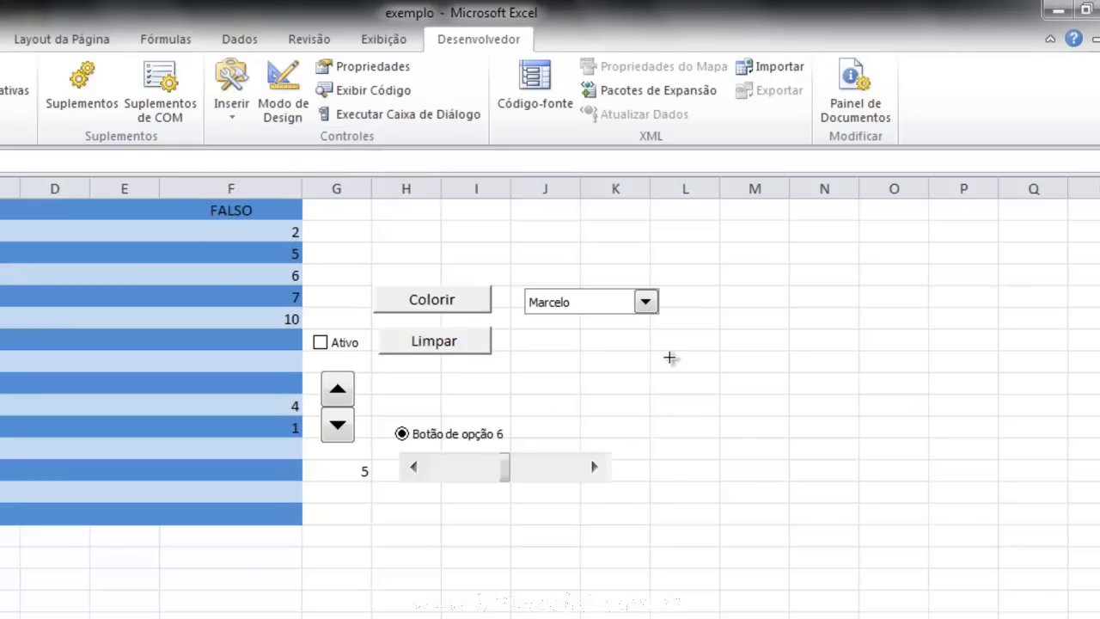
left_click_drag(668, 355, 792, 464)
left_click_drag(793, 411, 862, 412)
left_click_drag(769, 467, 765, 520)
Replace the group box's caption with "Controle" and deselect the box.
left_click(709, 361)
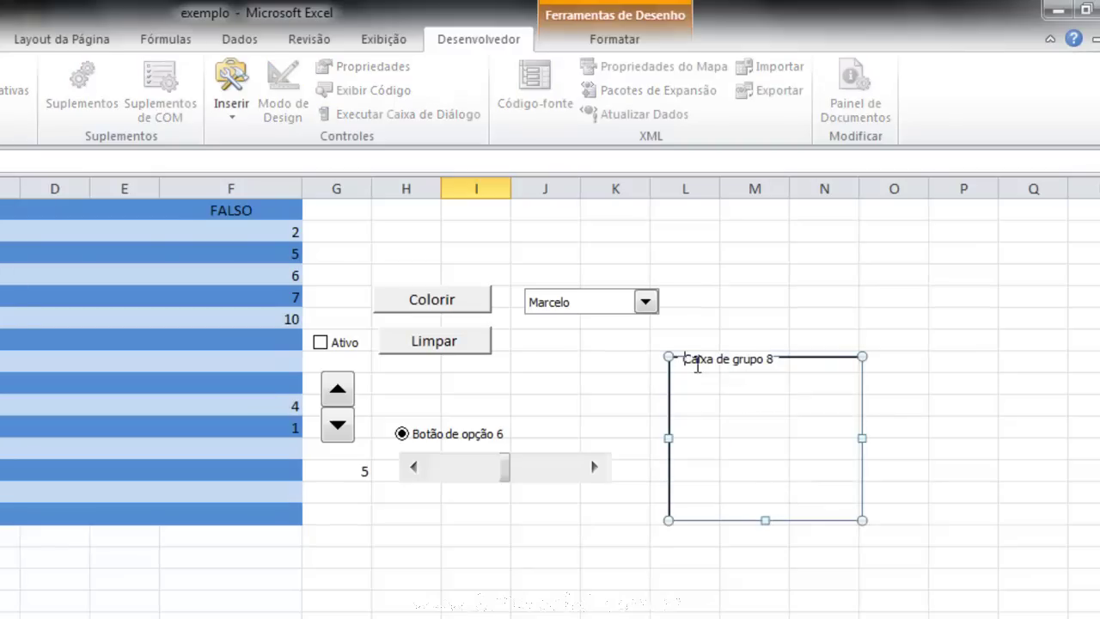
key("Delete")
key("Delete")
key("Delete")
key("Delete")
key("Delete")
key("Delete")
key("Delete")
key("Delete")
key("Delete")
key("Delete")
key("Delete")
key("Delete")
key("Delete")
key("Delete")
key("Delete")
key("Delete")
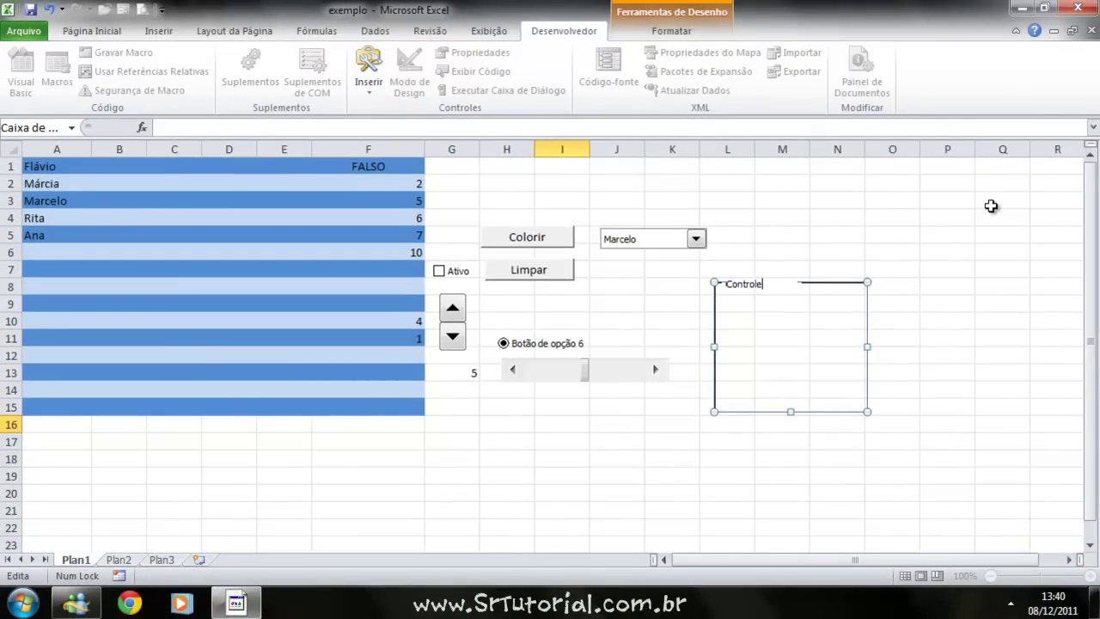
left_click(767, 197)
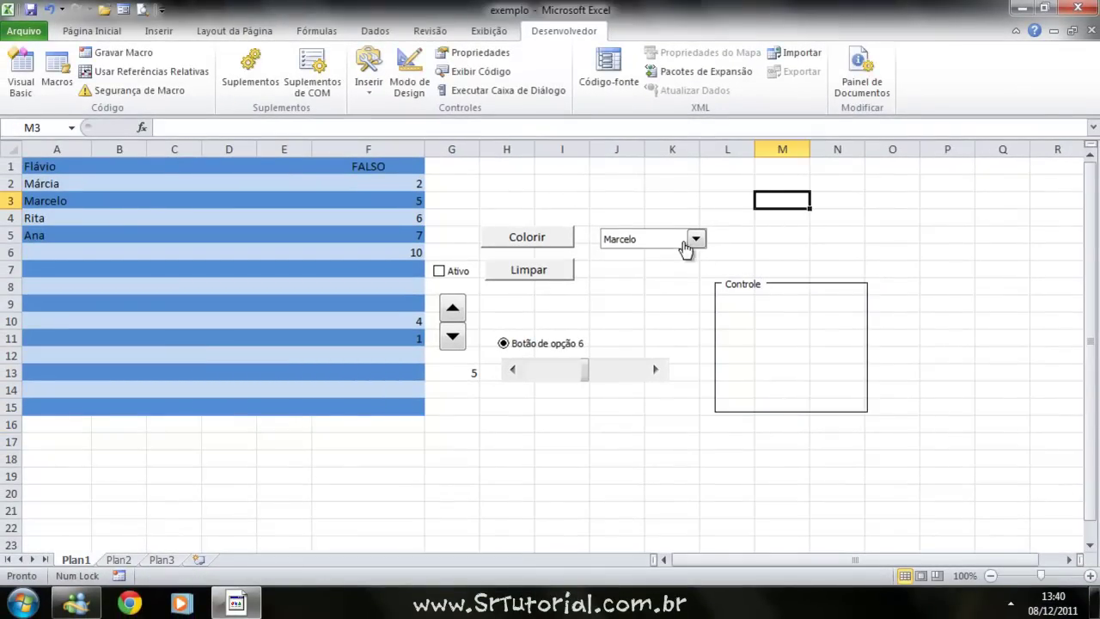
Move the combo box into the upper part of the "Controle" group box.
left_click(685, 246, "ctrl")
left_click_drag(677, 239, 836, 304)
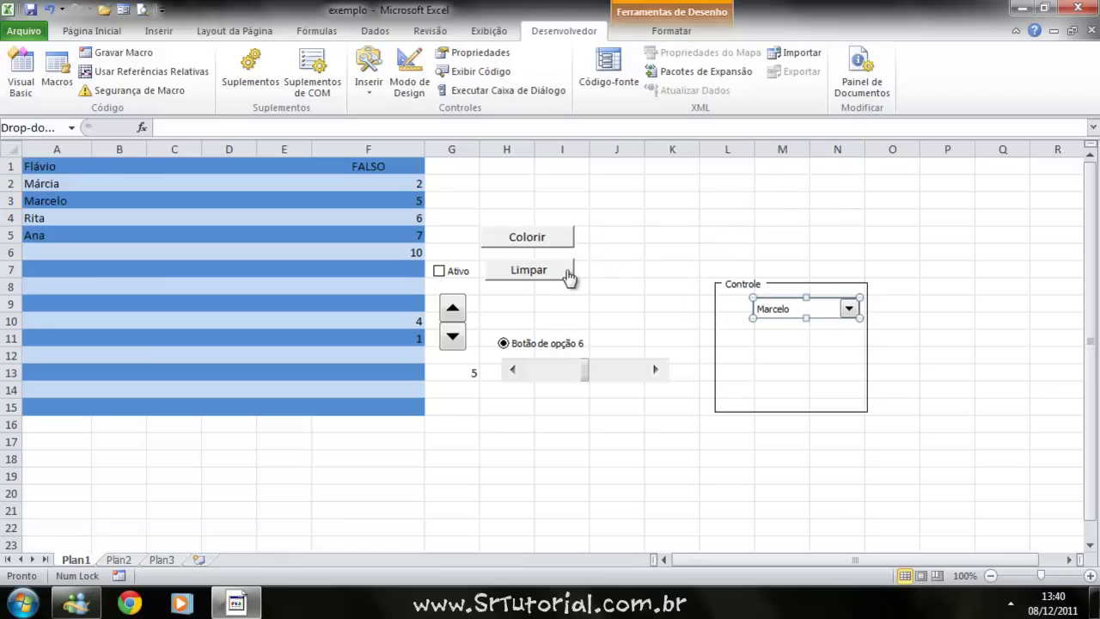
Move the "Limpar" button down beside the option button and place the combo box in the upper part of the "Controle" group box.
left_click(568, 274, "ctrl")
left_click_drag(562, 275, 677, 343)
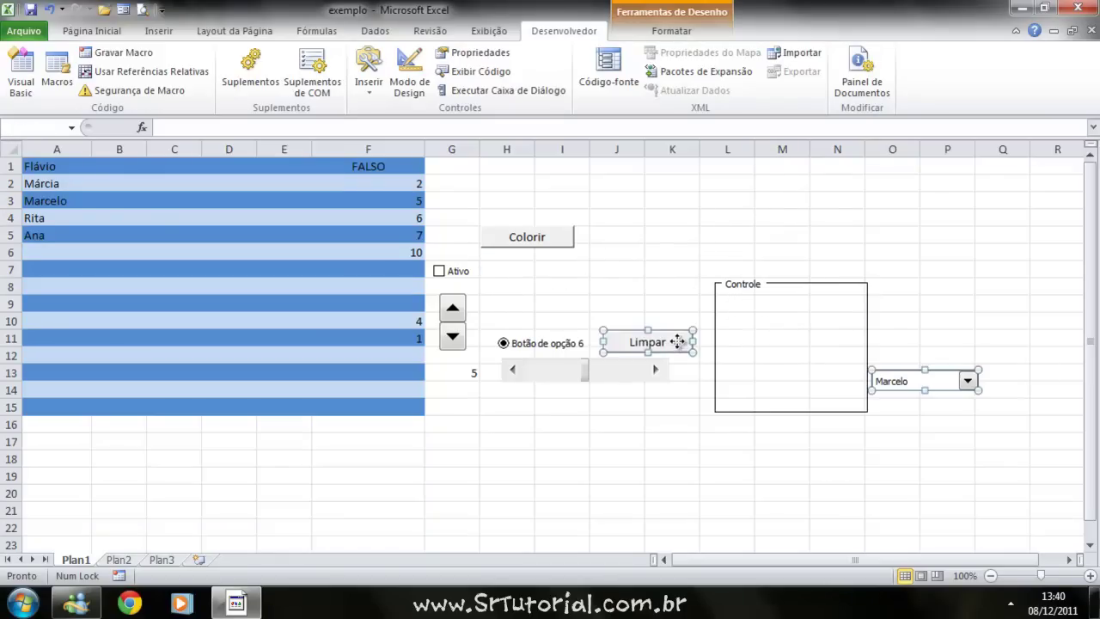
left_click(670, 265)
left_click(918, 381)
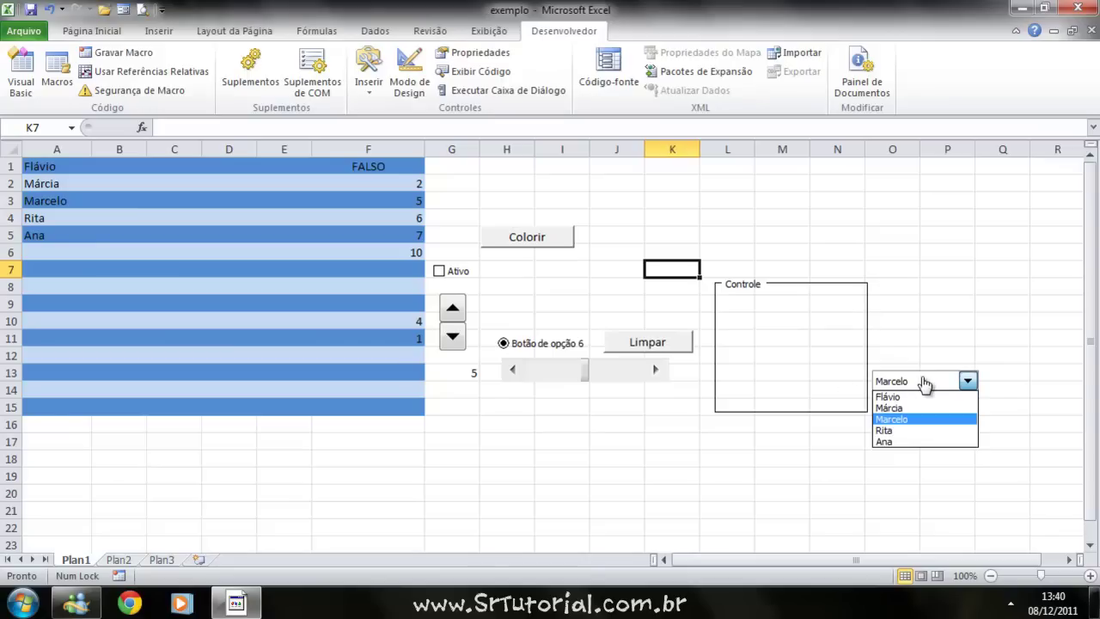
left_click(924, 382)
left_click(936, 376, "ctrl")
mouse_move(935, 376)
left_mouse_down()
mouse_move(788, 300)
mouse_move(826, 300)
left_mouse_up()
Place the "Limpar" button inside the "Controle" group box, directly under the combo box.
left_click(671, 315)
left_click(670, 348, "ctrl")
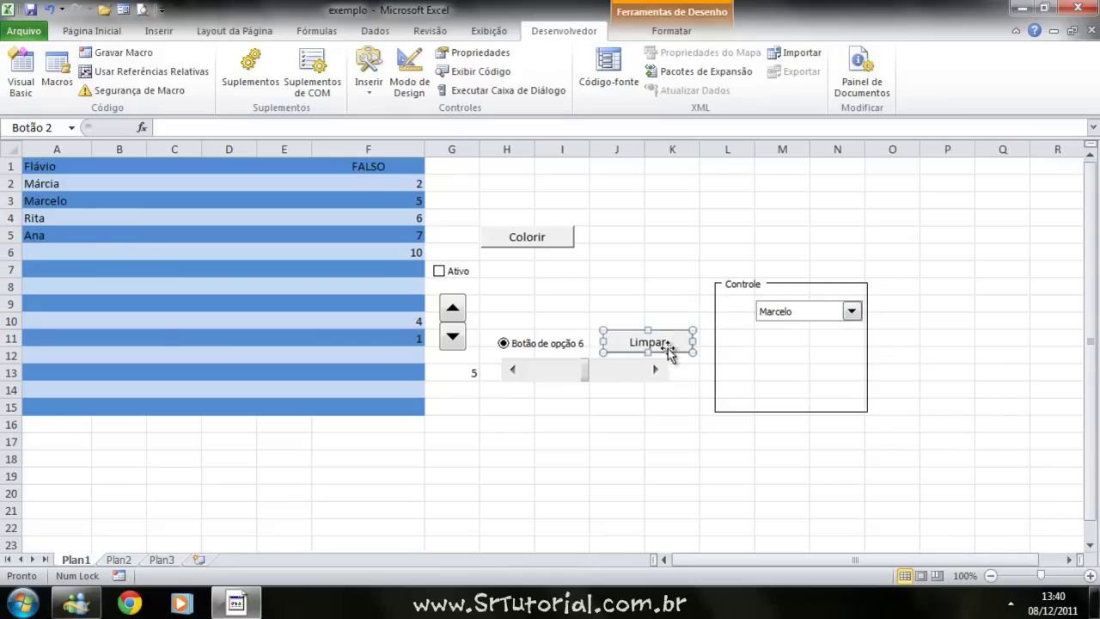
left_click_drag(758, 338, 831, 331)
left_click(655, 372, "ctrl")
left_click_drag(640, 364, 773, 383)
key("Escape")
left_click(629, 300)
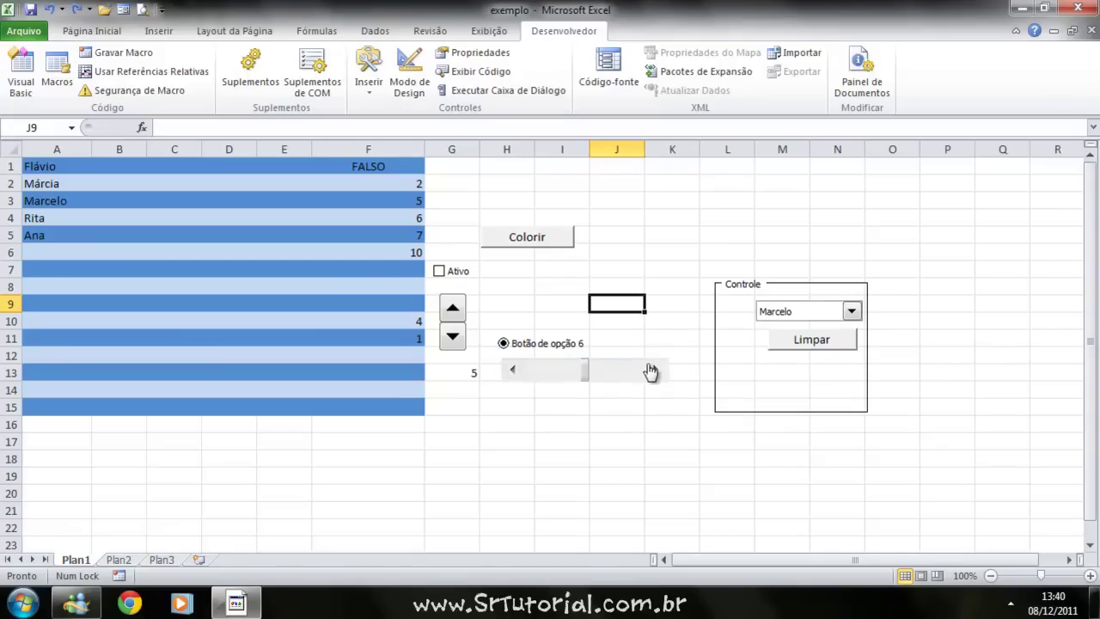
Move the scroll bar into the "Controle" group box below the "Limpar" button and check the combo box's list.
left_click(645, 368)
left_click_drag(648, 357, 859, 367)
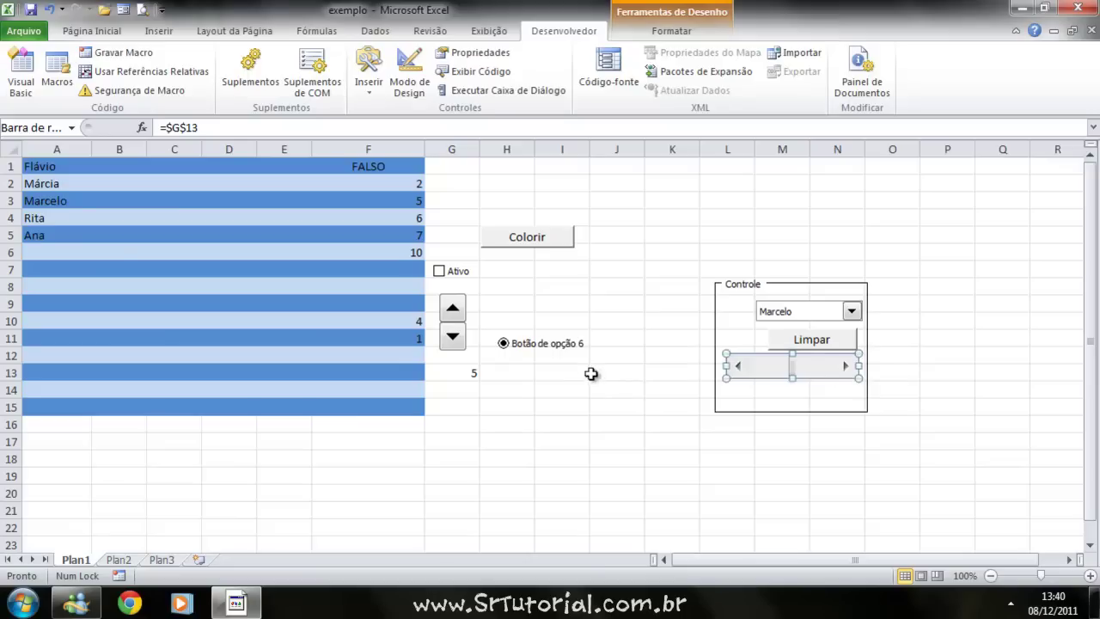
left_click(562, 298)
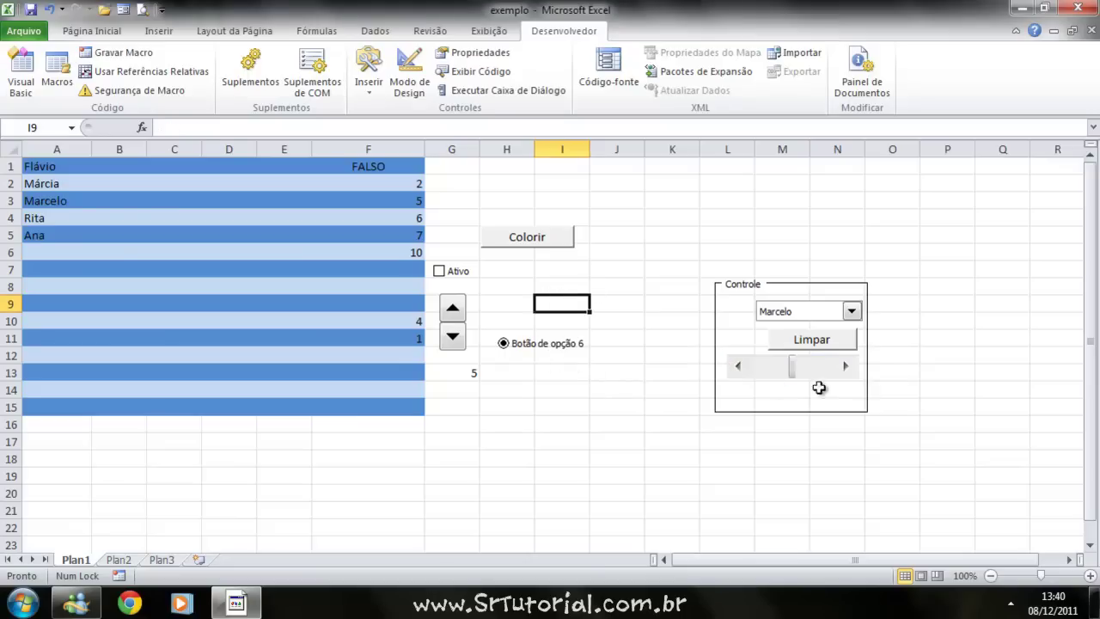
left_click(851, 311)
left_click(925, 340)
left_click(919, 450)
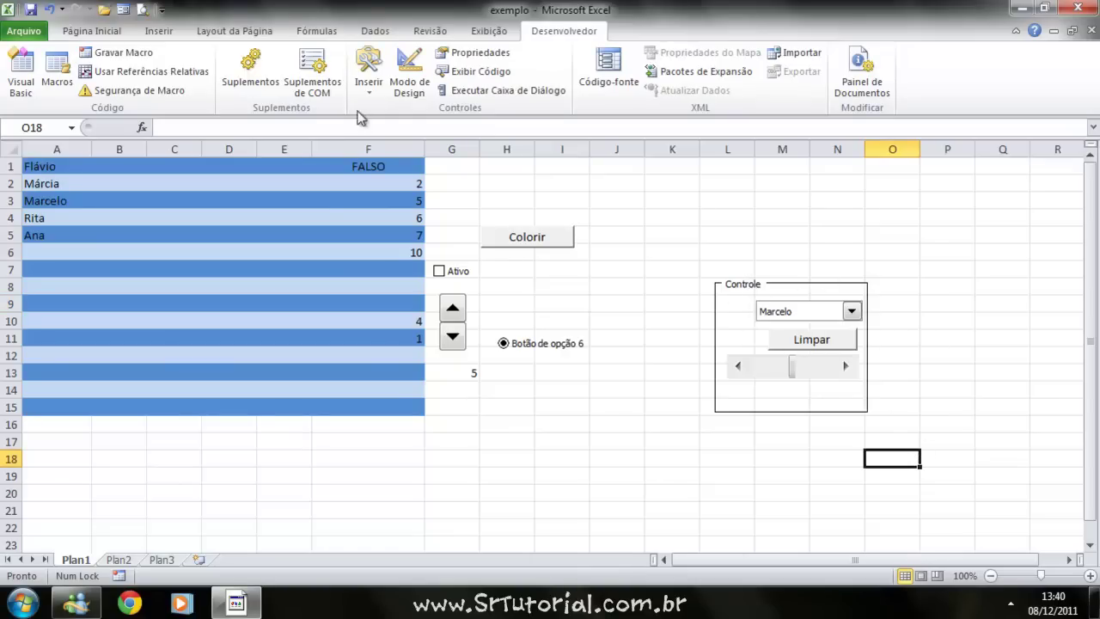
Insert a form-control label inside the "Controle" group box at the left end of the combo box.
left_click(369, 84)
left_click(379, 142)
left_click(721, 305)
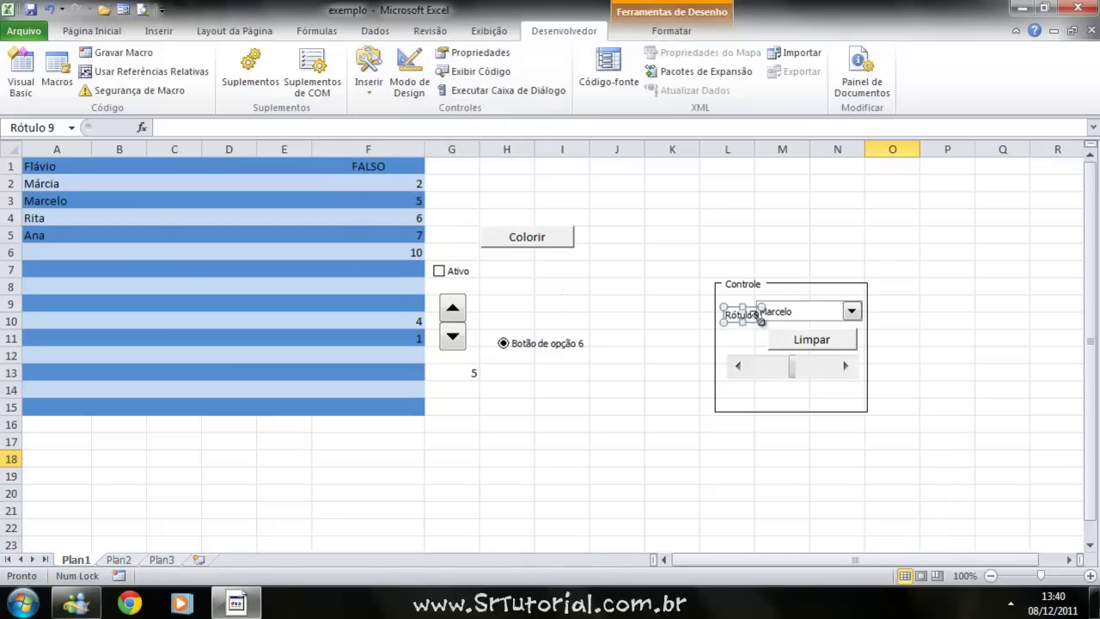
Replace the new label's caption with "Funcionário" and deselect it.
key("Delete")
key("Delete")
key("Delete")
key("Delete")
key("Delete")
key("Delete")
key("Delete")
key("Delete")
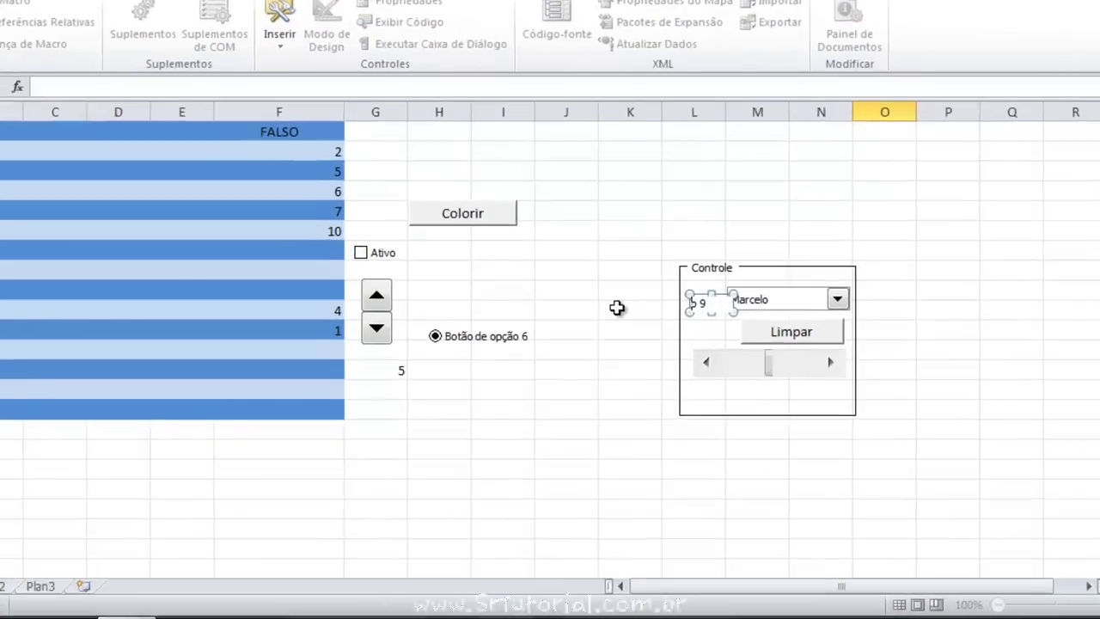
type("Funcio")
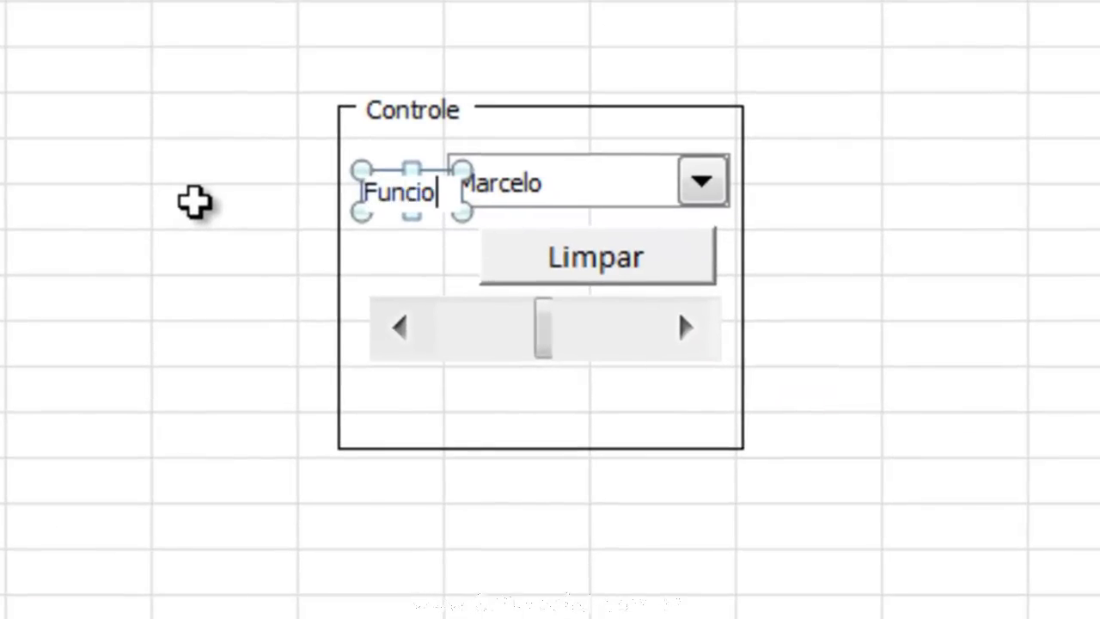
type("nário")
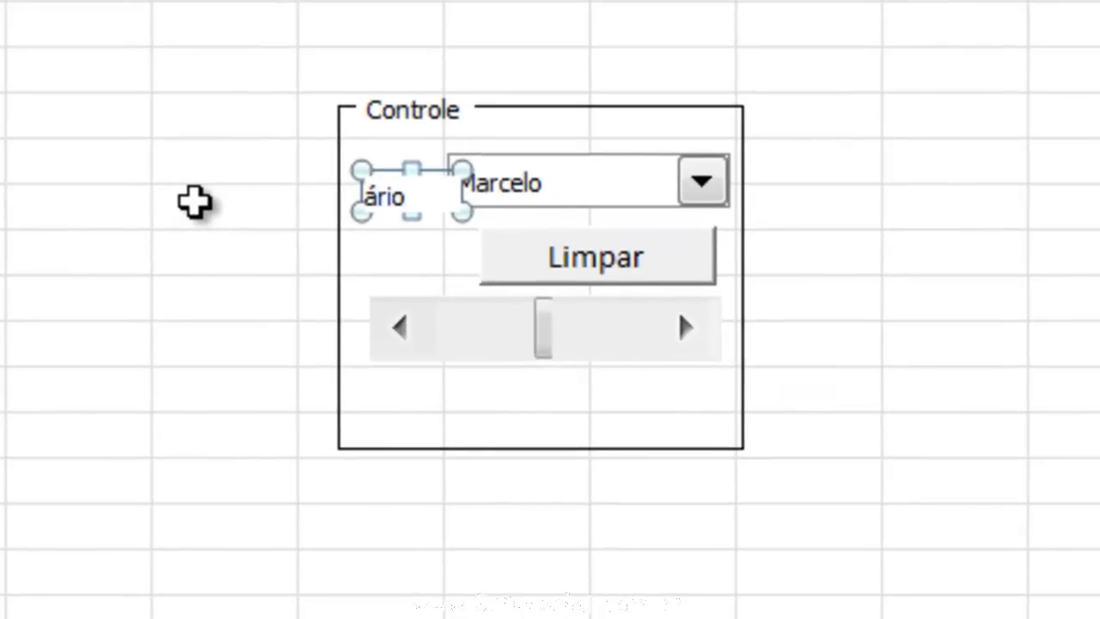
left_click(677, 76)
left_click(750, 124)
left_click(715, 112)
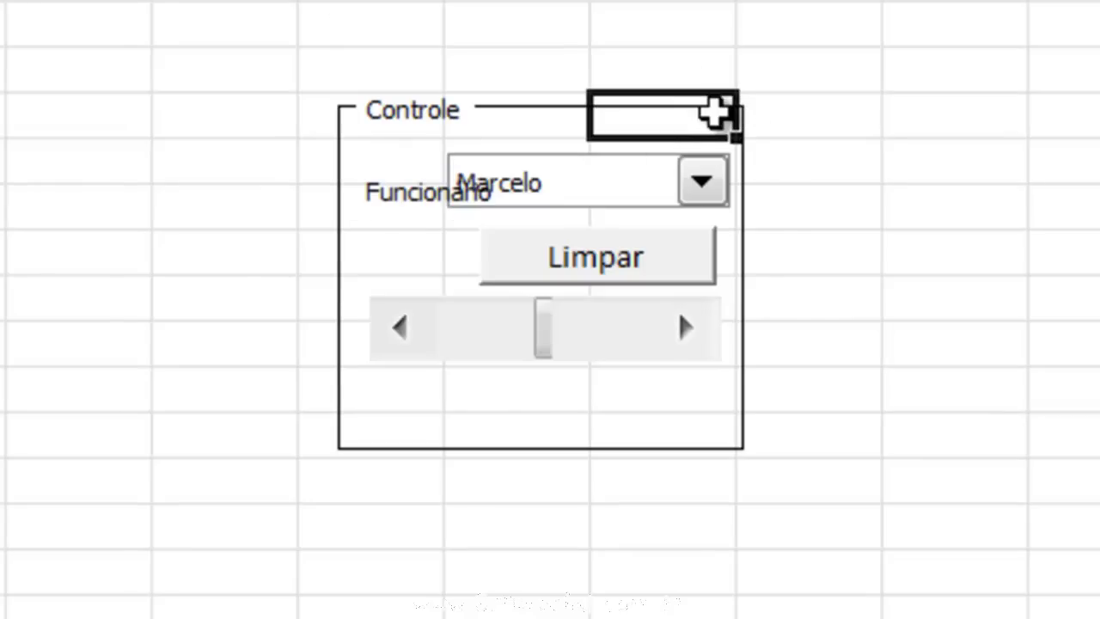
Widen the "Controle" group box to the right so it extends into column Q.
left_click(741, 247)
left_click(404, 110)
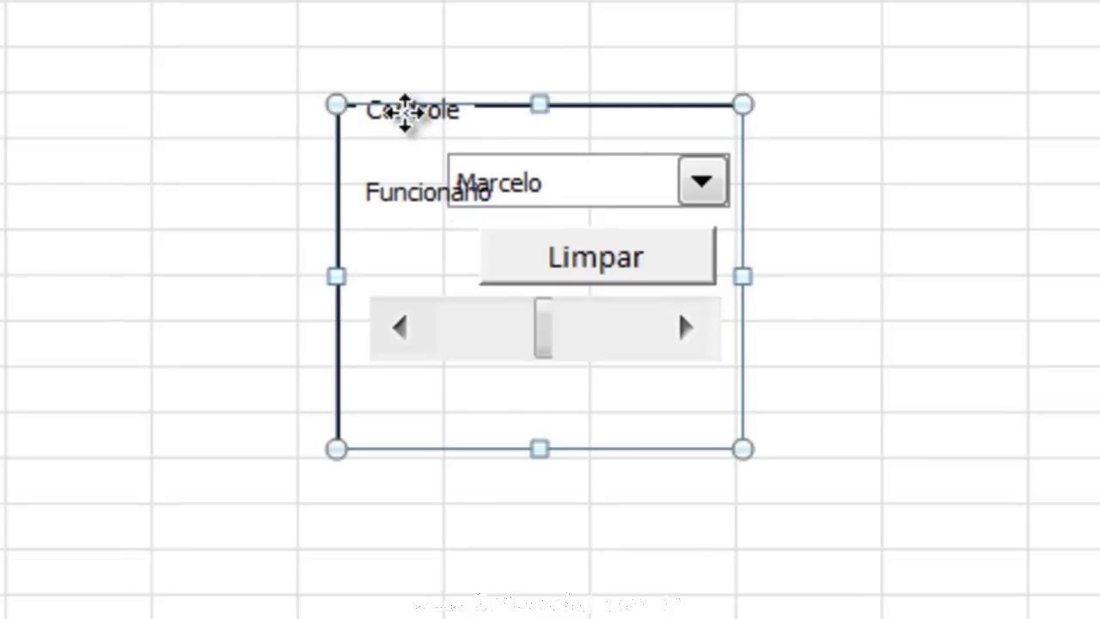
left_click_drag(739, 273, 1080, 260)
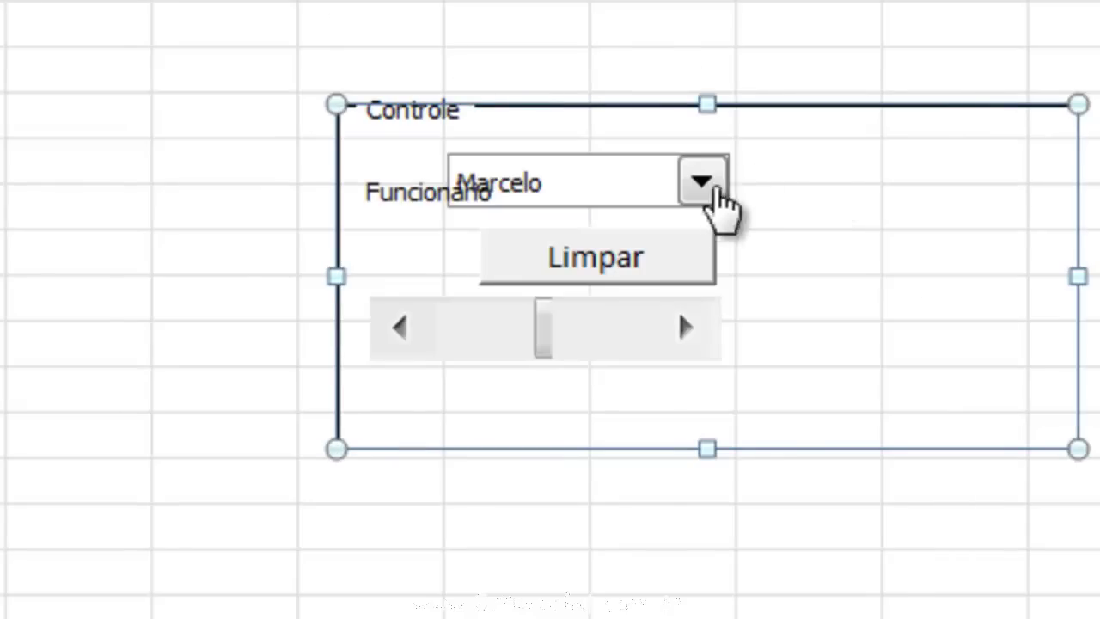
Move the combo box to the right inside the group box, clear of the "Funcionário" label.
left_click(704, 189)
left_click(692, 185)
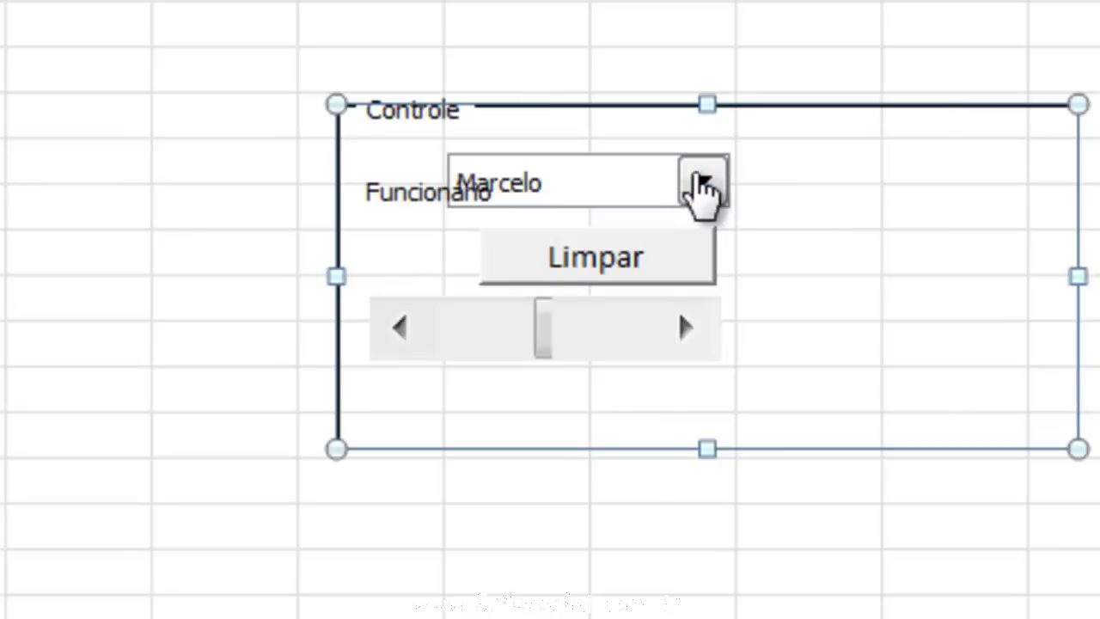
left_click(699, 168, "ctrl")
left_click(690, 30)
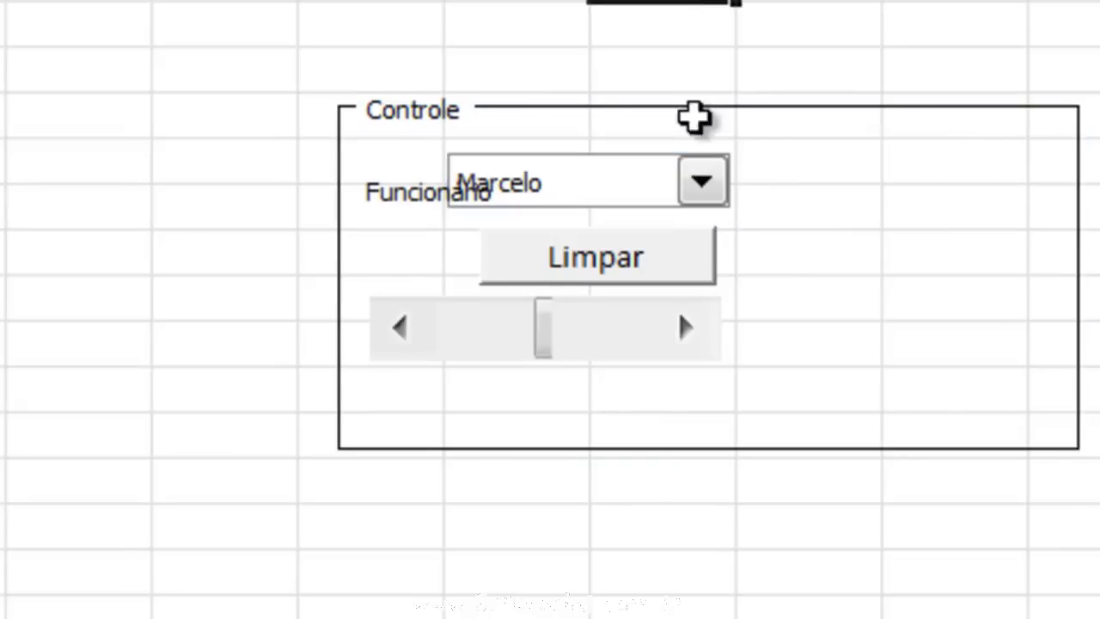
left_click(697, 180, "ctrl")
left_click_drag(696, 181, 951, 165)
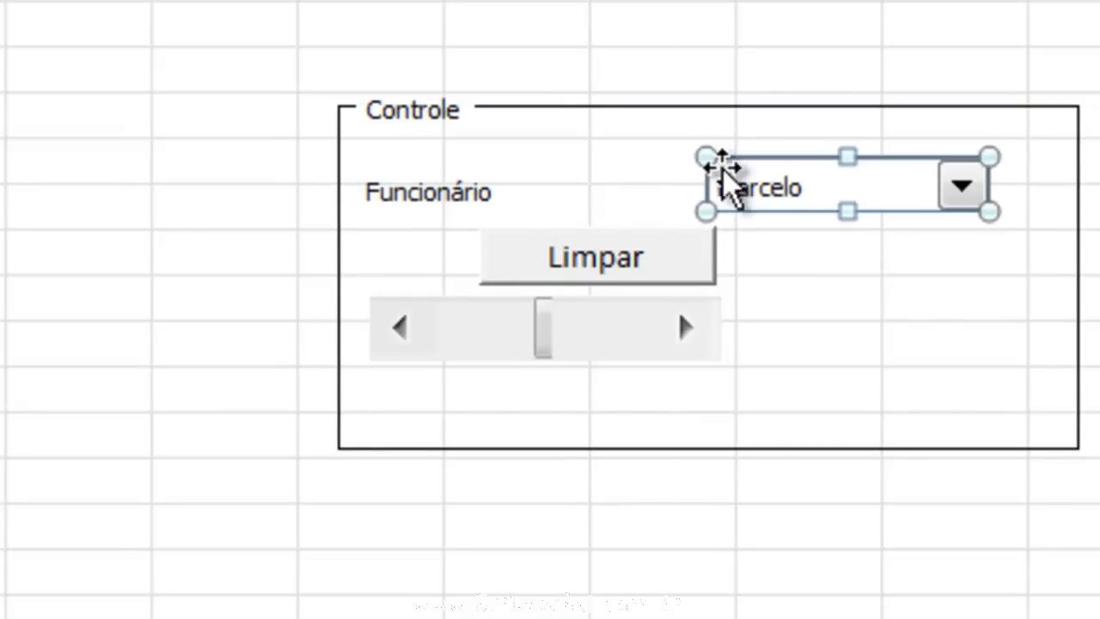
Move the "Funcionário" label right beside the combo box, on its left side.
left_click(430, 178, "ctrl")
left_click_drag(460, 167, 651, 157)
left_click(701, 196)
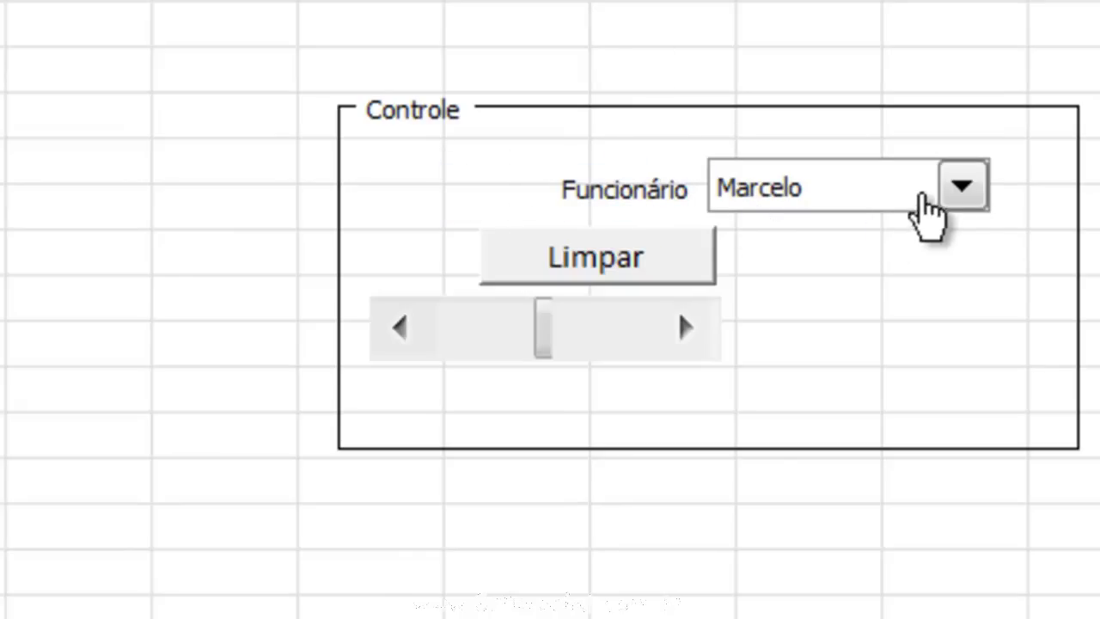
left_click(916, 199)
Place the "Funcionário" label above the combo box inside the group box and deselect it.
left_click(666, 171)
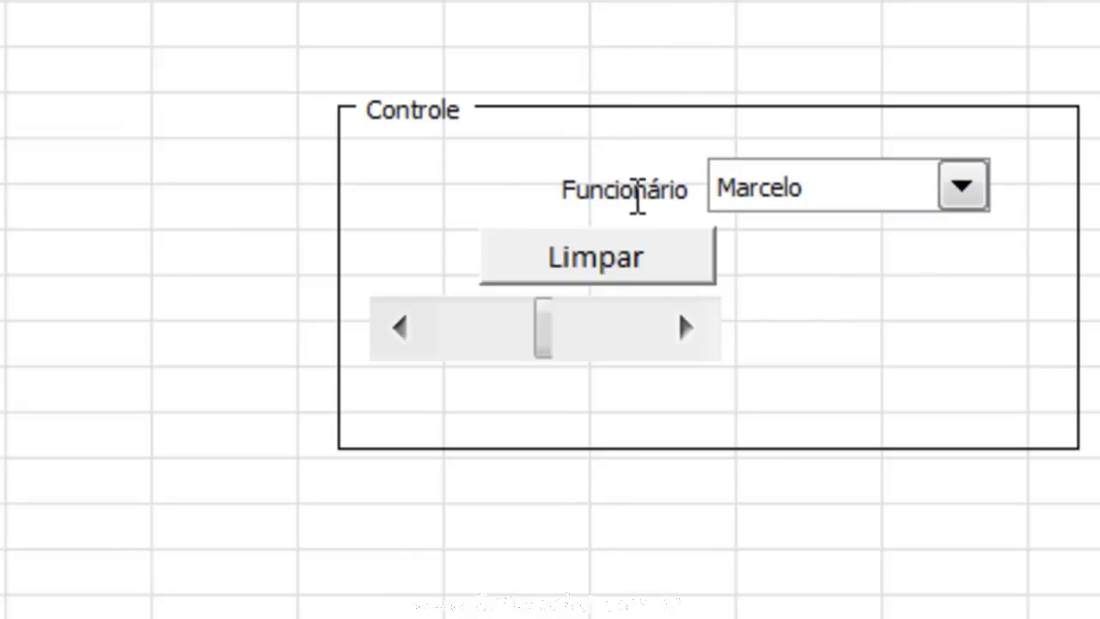
left_click(632, 196, "ctrl")
left_click_drag(654, 163, 938, 108)
left_click(963, 191)
left_click(937, 63)
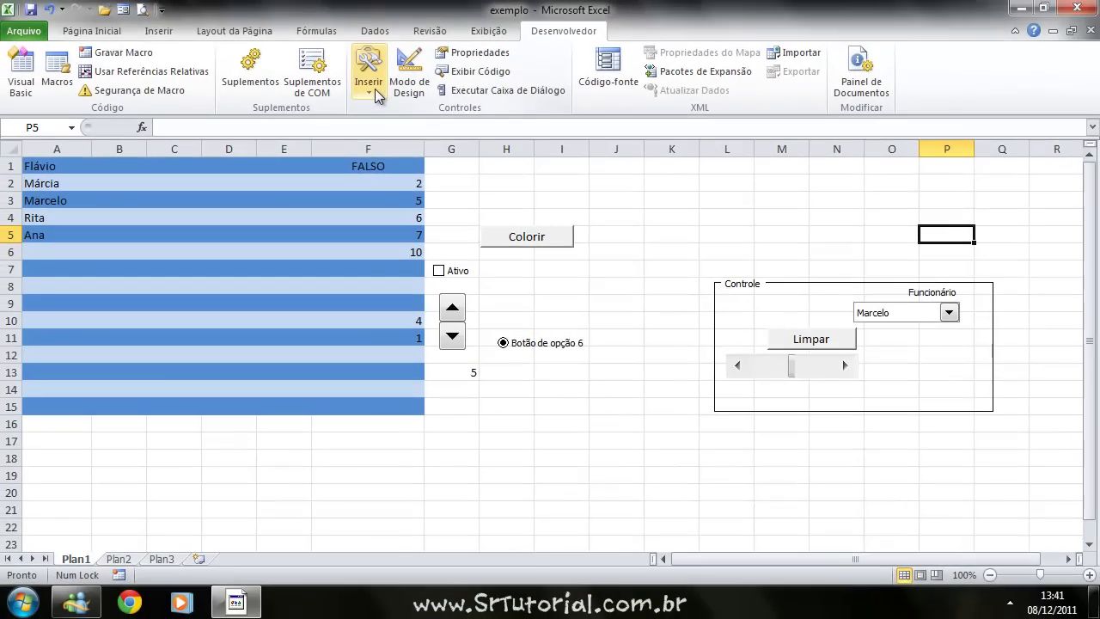
left_click(368, 73)
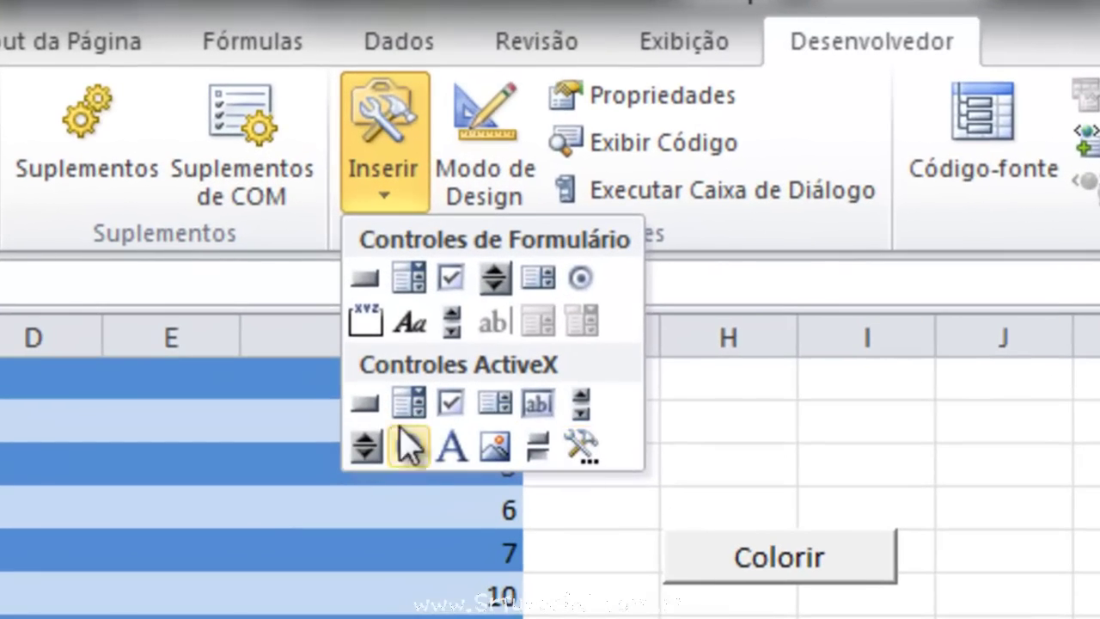
left_click(540, 400)
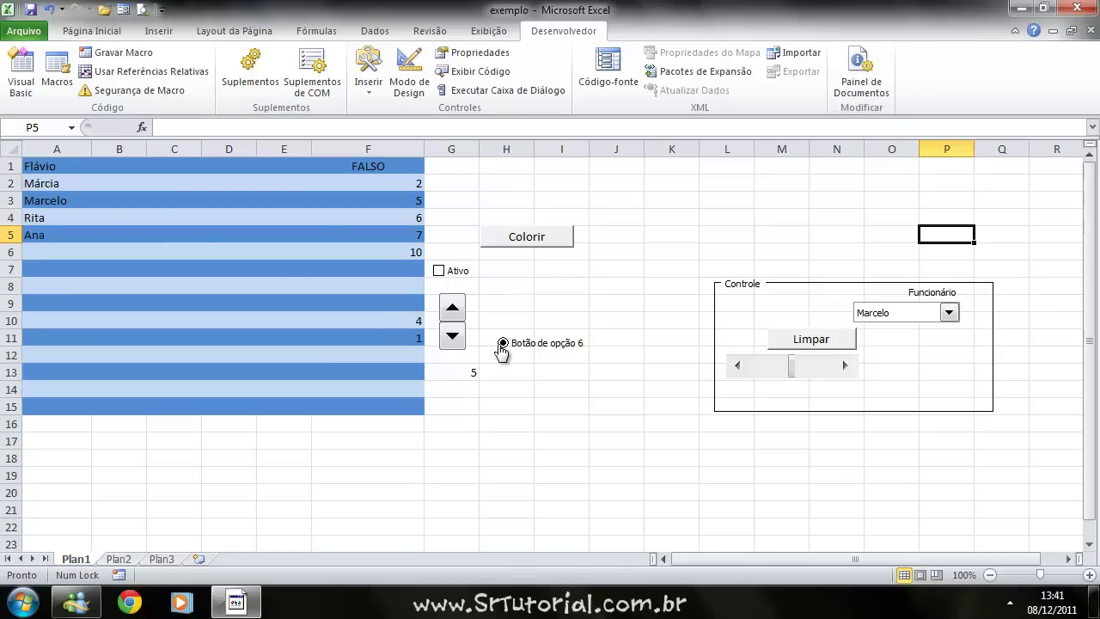
Open the Visual Basic editor, view the code window of Plan1, and return to the worksheet.
left_click(22, 86)
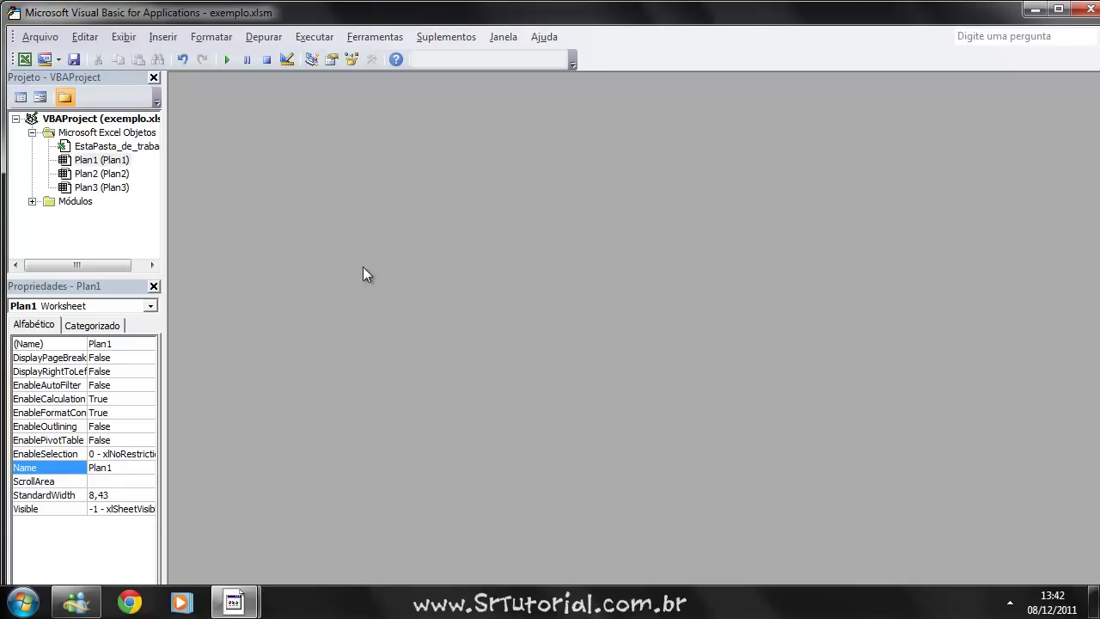
double_click(117, 160)
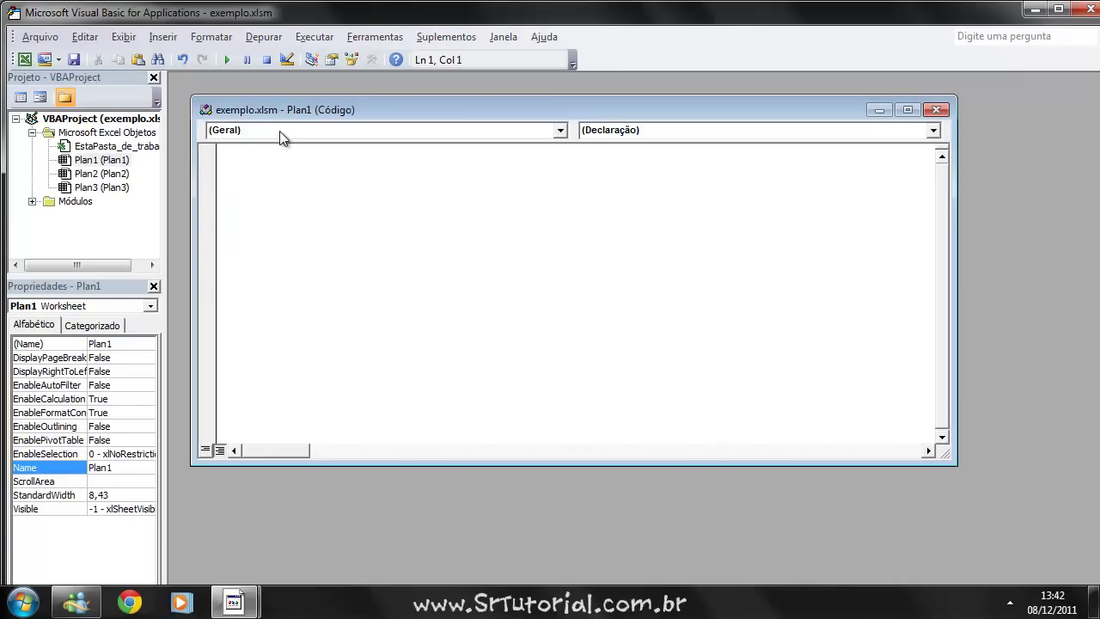
left_click(86, 161)
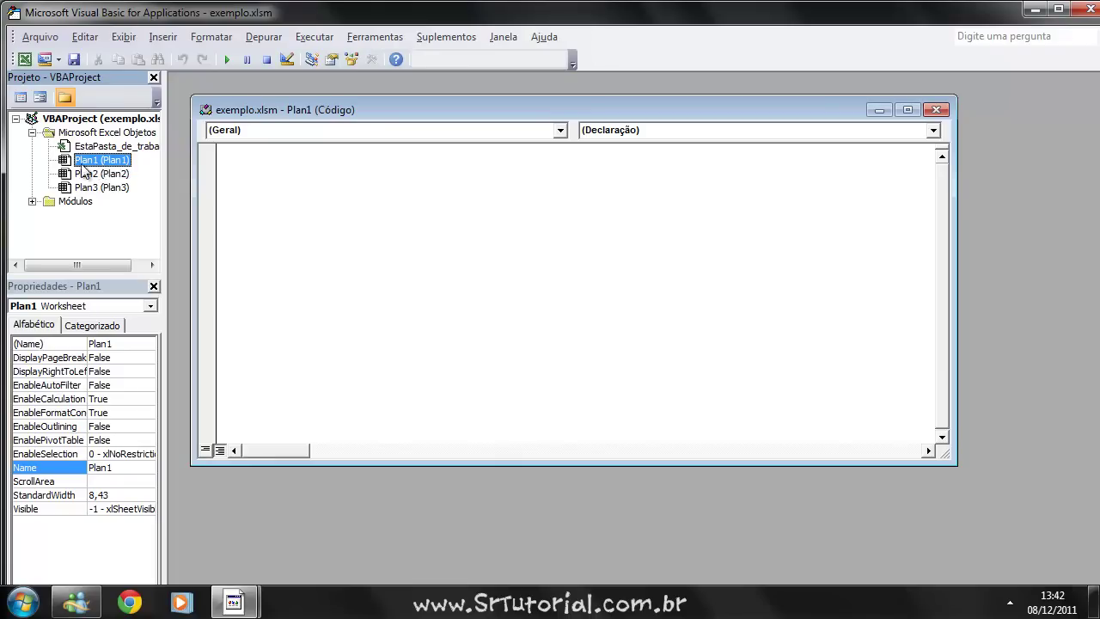
left_click(937, 109)
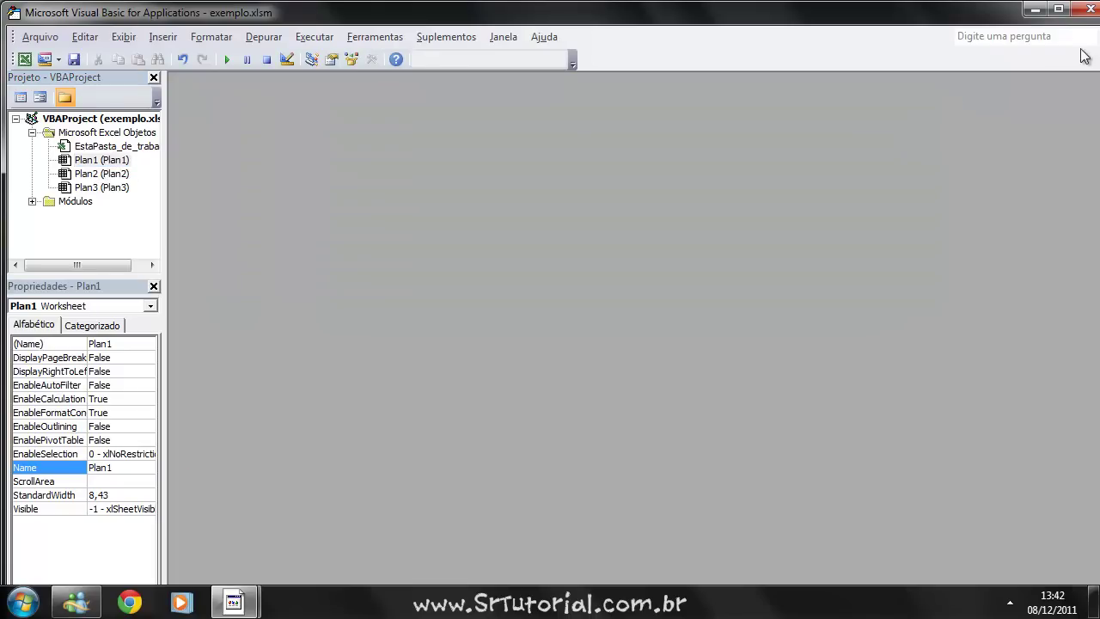
left_click(1081, 8)
left_click(705, 440)
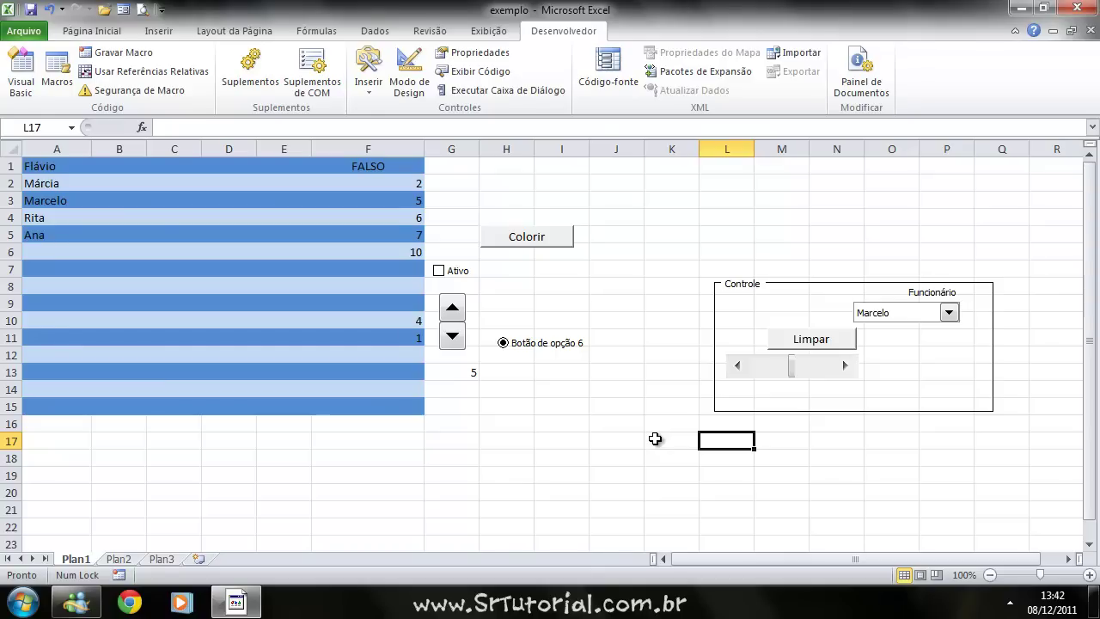
Hide the Desenvolvedor tab from the ribbon through the ribbon customization options.
left_click(24, 31)
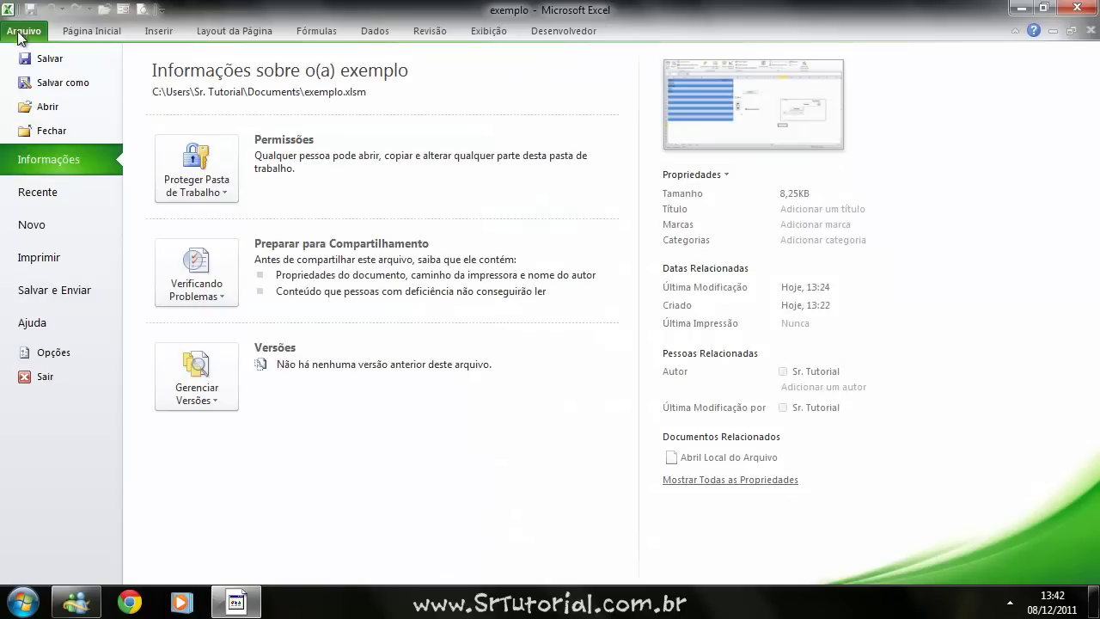
left_click(48, 350)
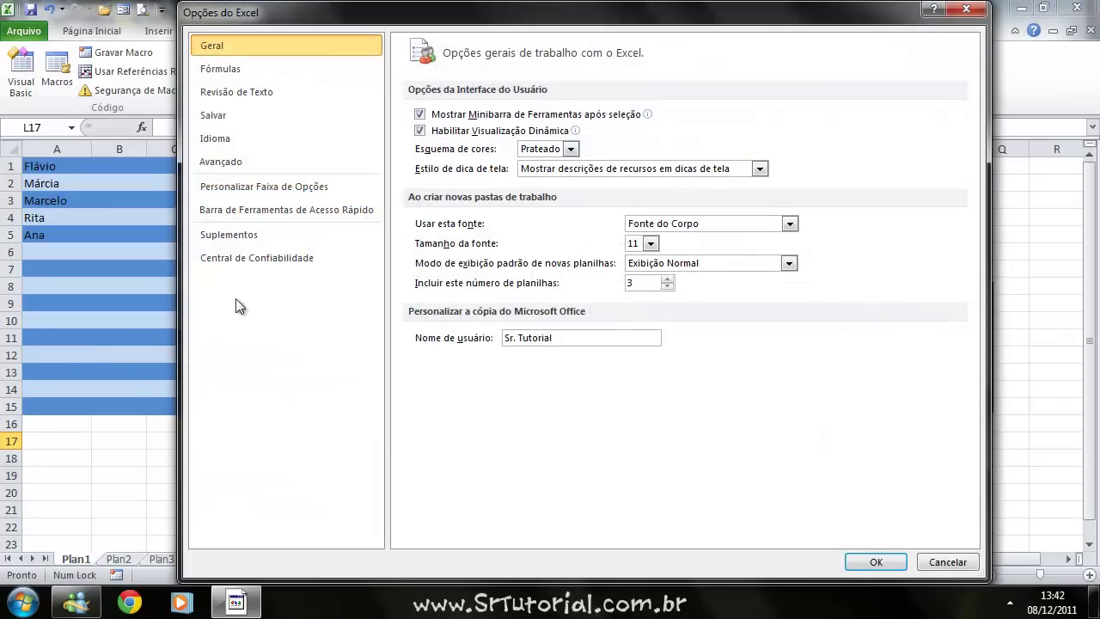
left_click(249, 189)
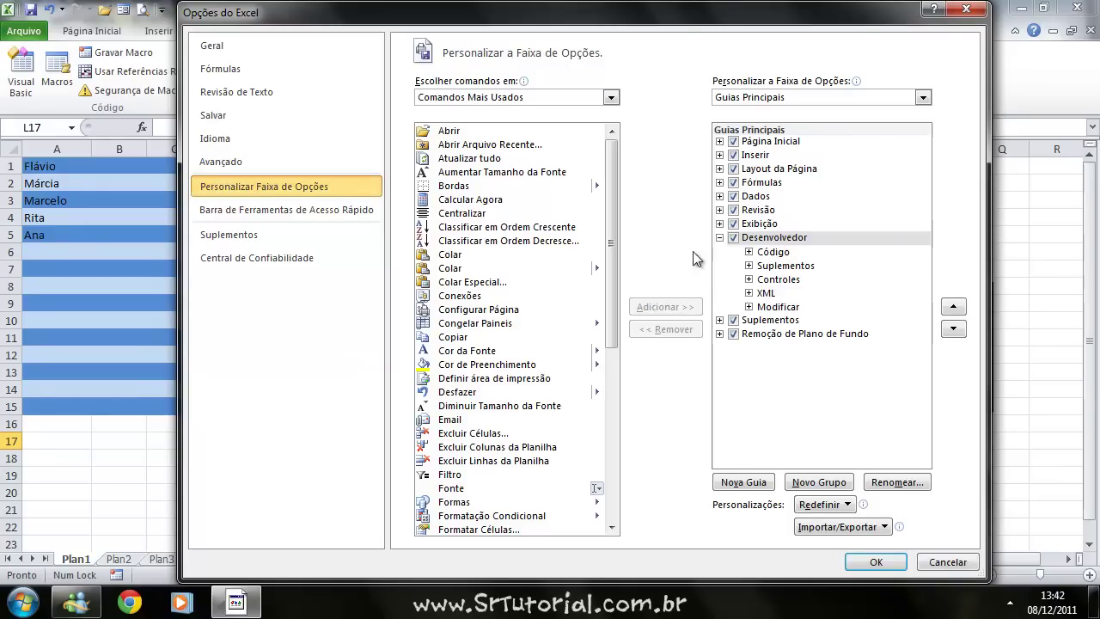
left_click(735, 239)
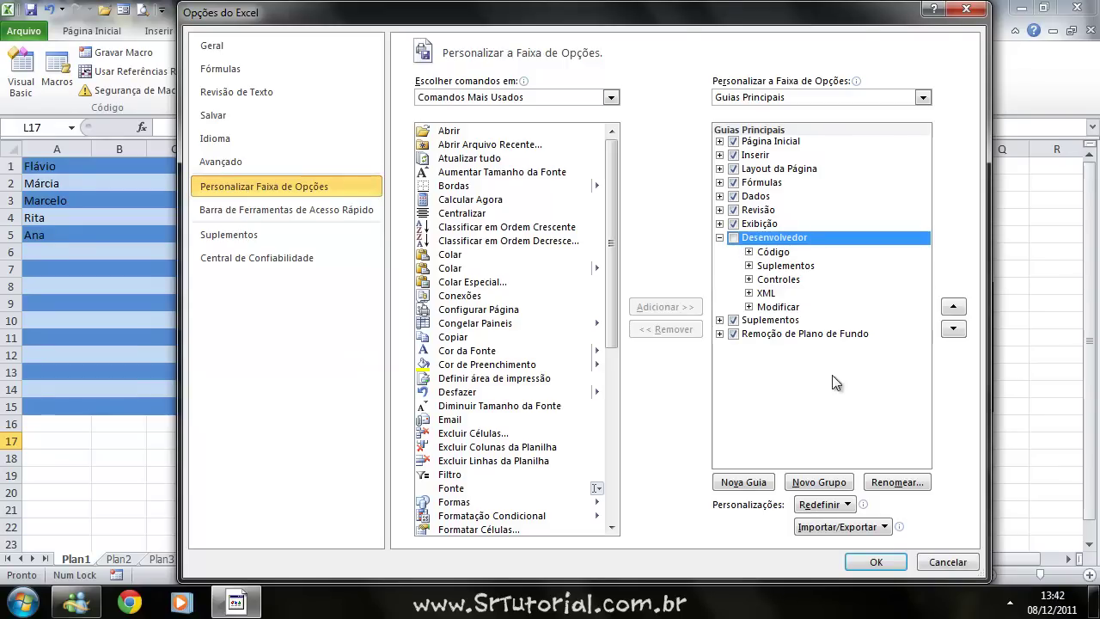
left_click(877, 563)
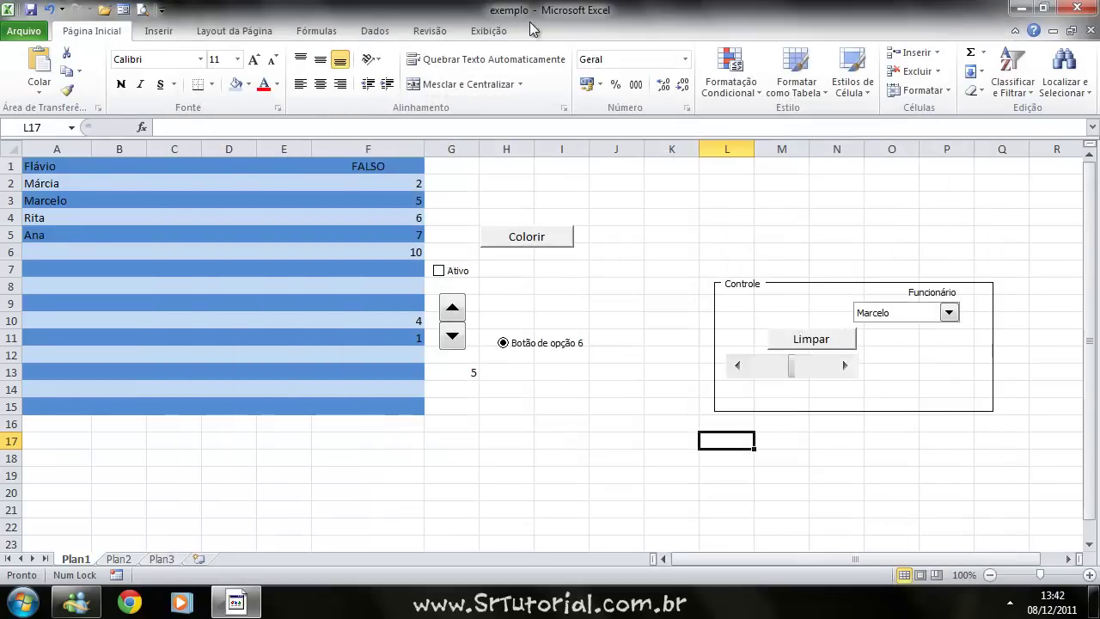